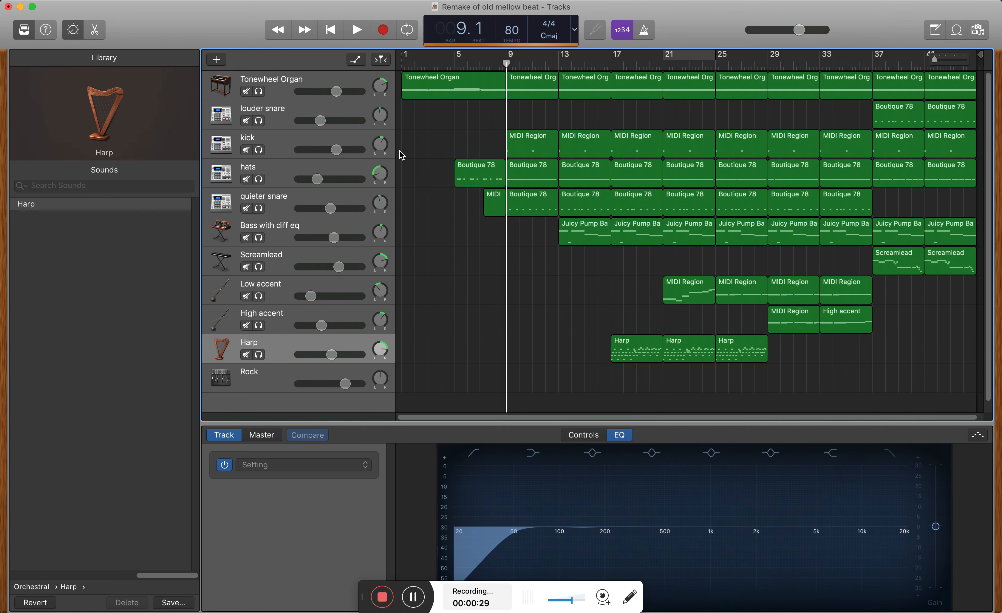
Centre the stereo pan of the quieter snare track and the Bass with diff eq track.
left_click_drag(381, 149, 382, 204)
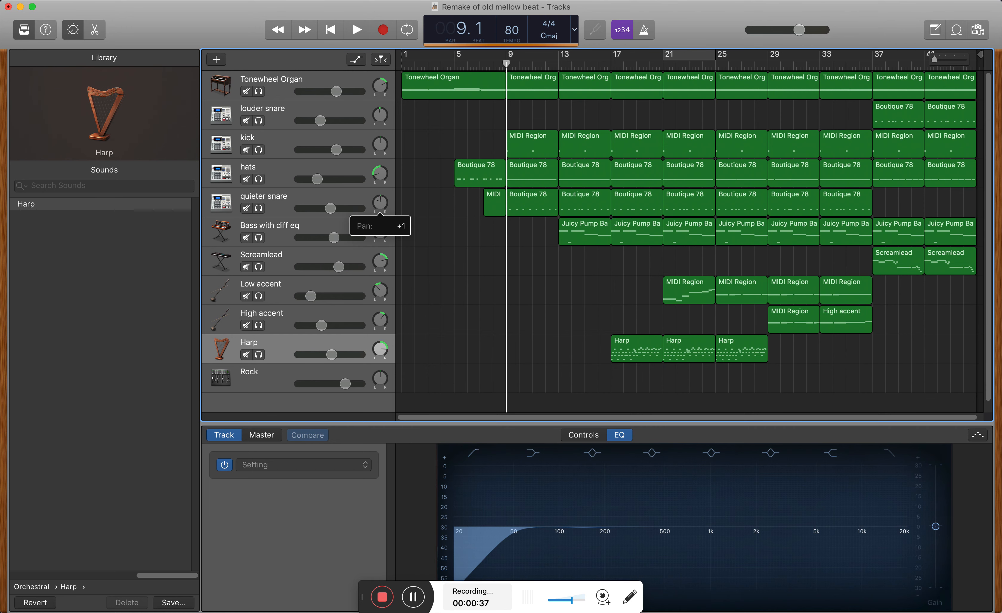
left_click_drag(381, 204, 379, 202)
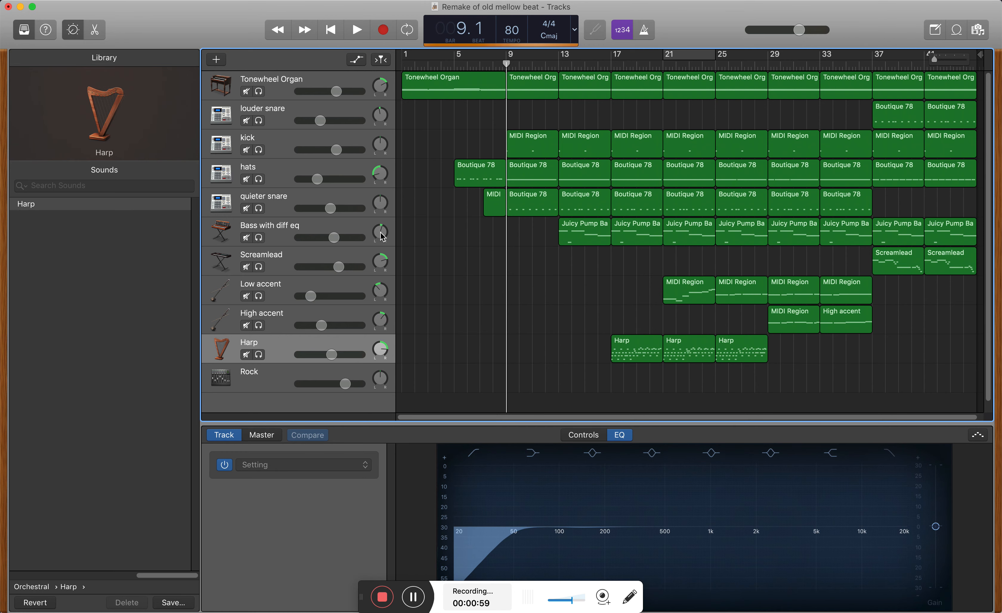
left_click_drag(381, 233, 381, 239)
Play a short passage of the full arrangement from bar 17, where the harp enters.
left_click(611, 66)
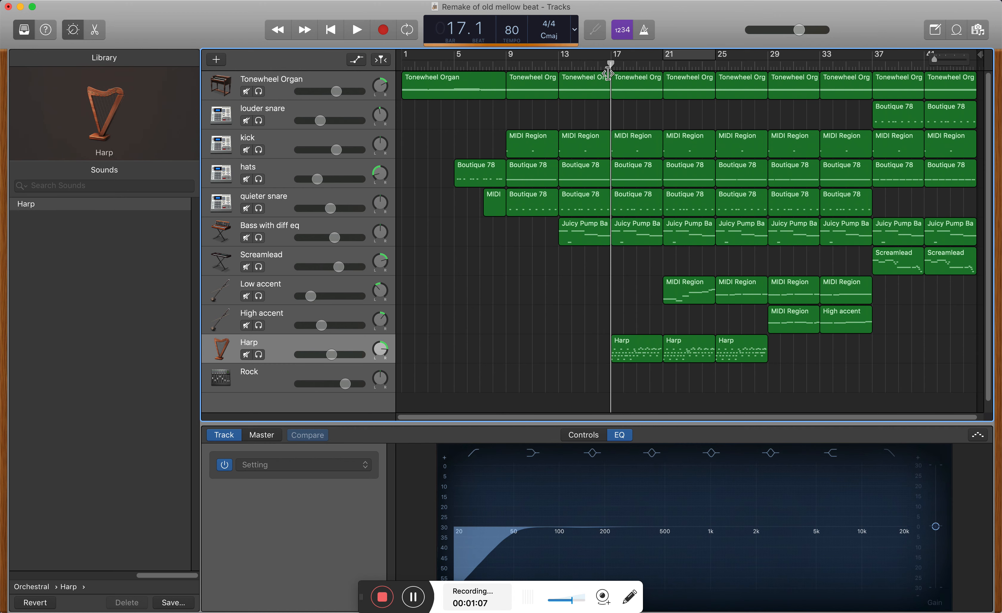
key("space")
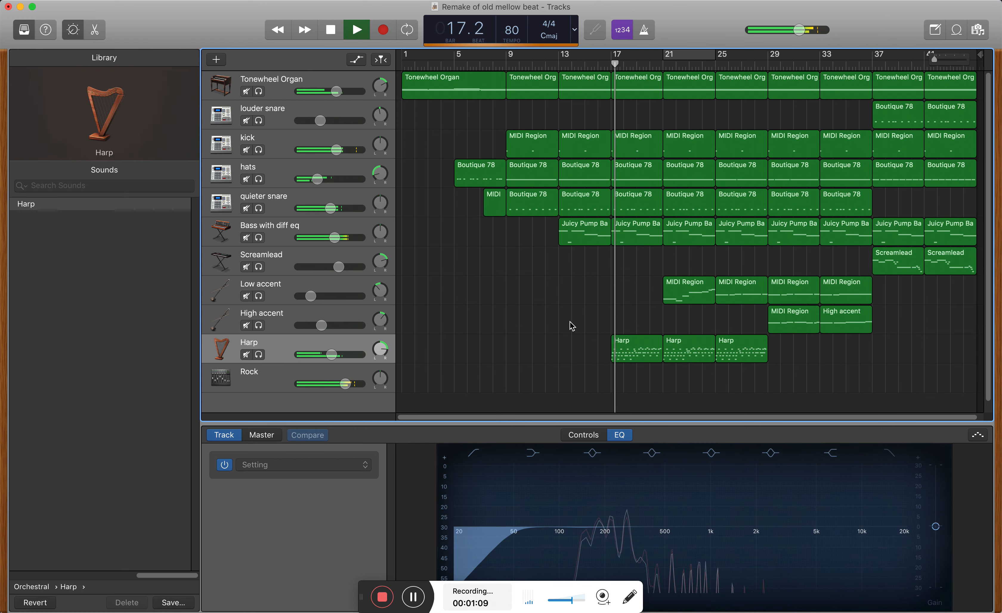
key("space")
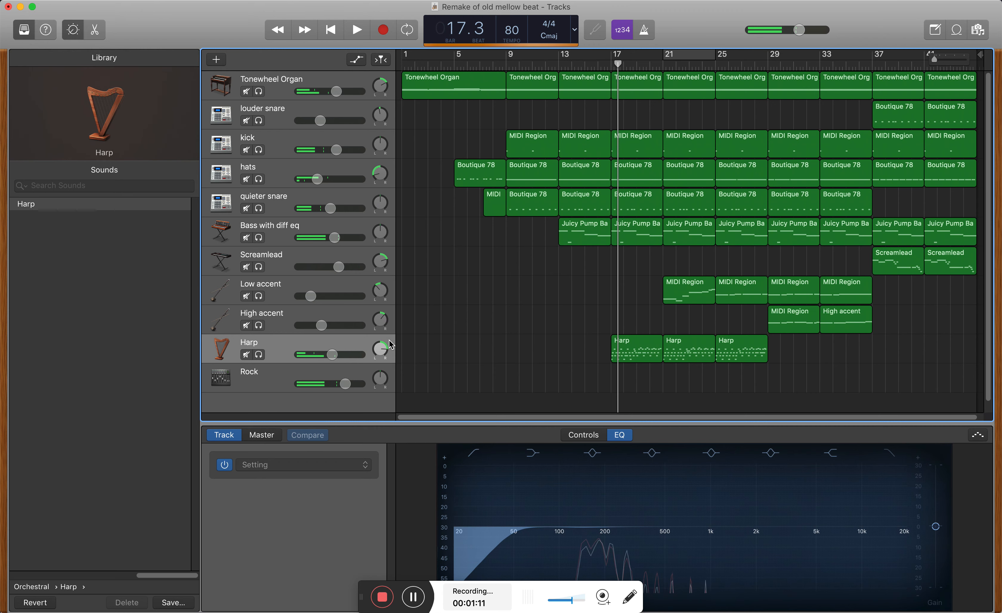
Look at the Harp track's notes in the Piano Roll and its instrument controls, and return to its EQ.
left_click(359, 348)
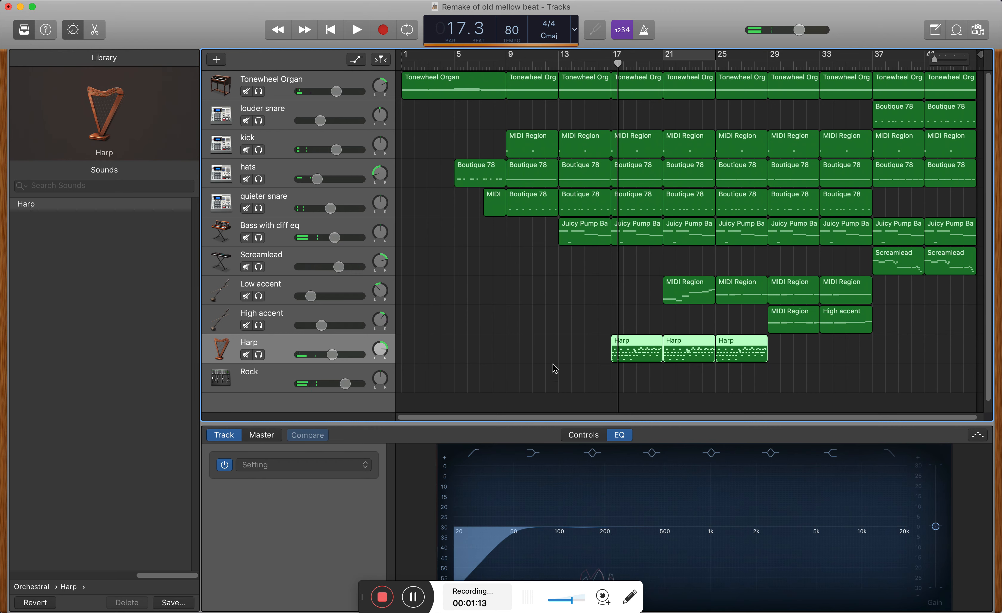
double_click(636, 353)
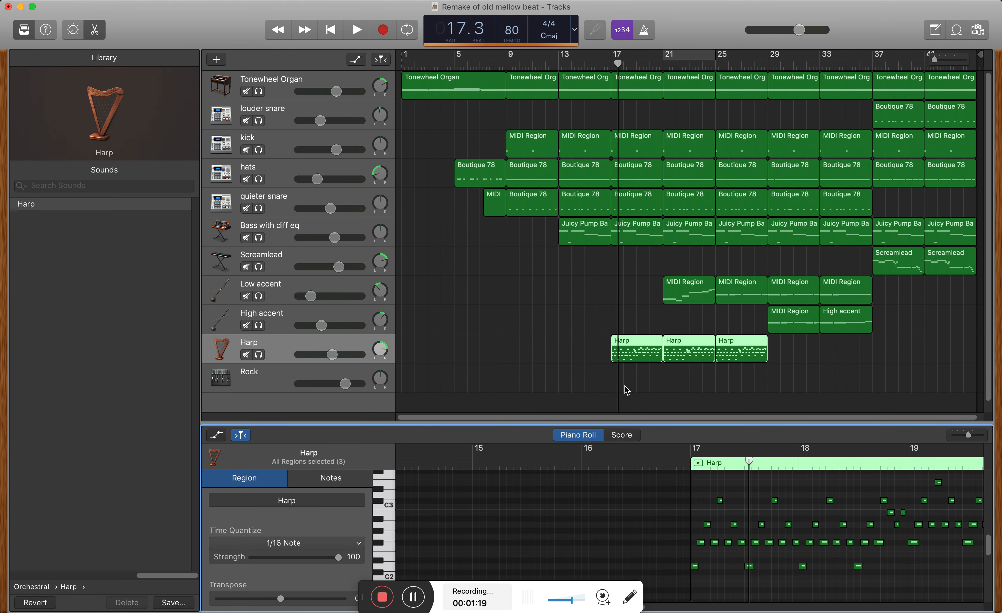
key("e")
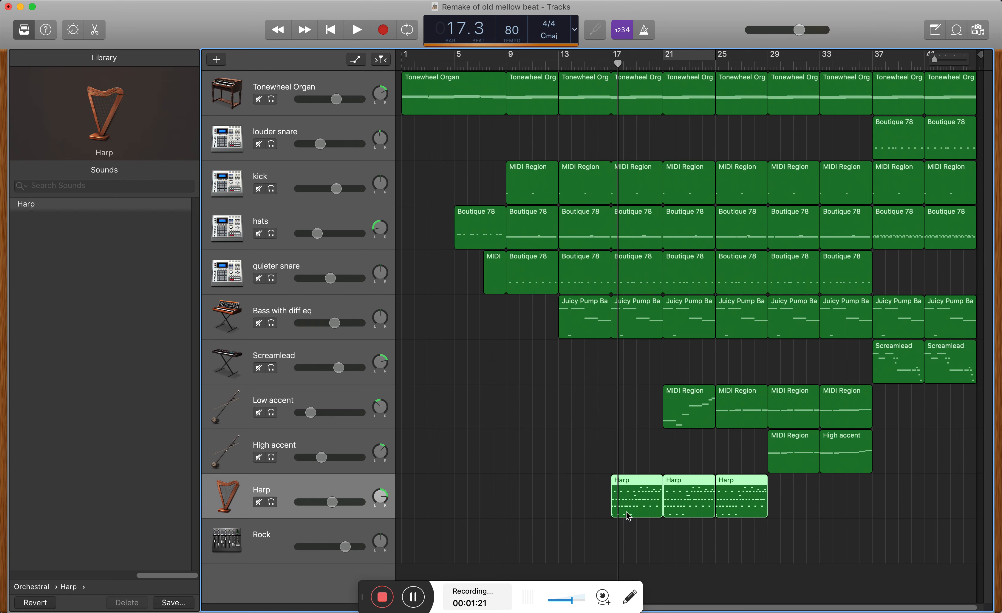
double_click(630, 501)
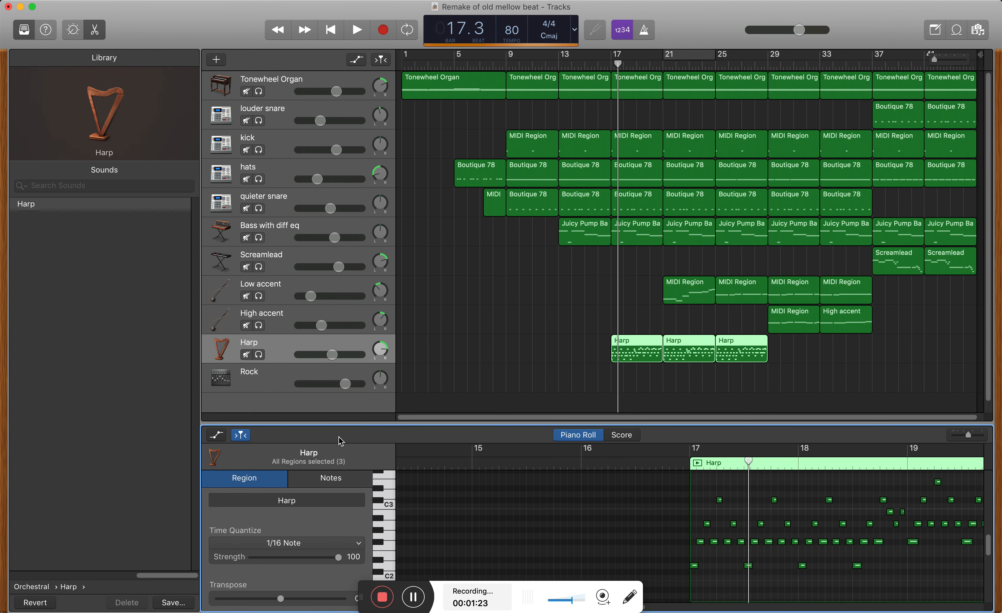
left_click(78, 33)
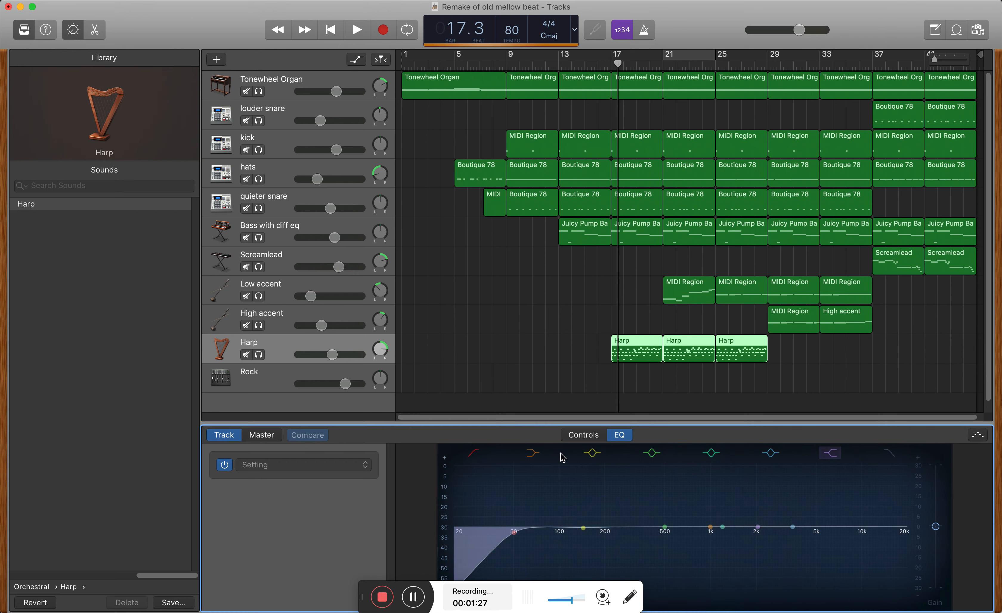
left_click(576, 436)
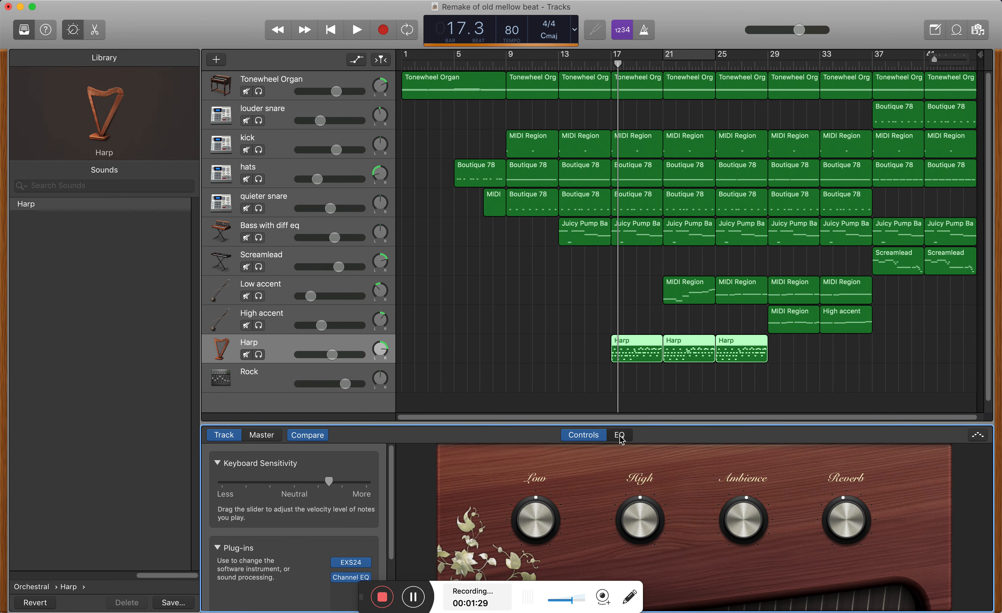
left_click(621, 436)
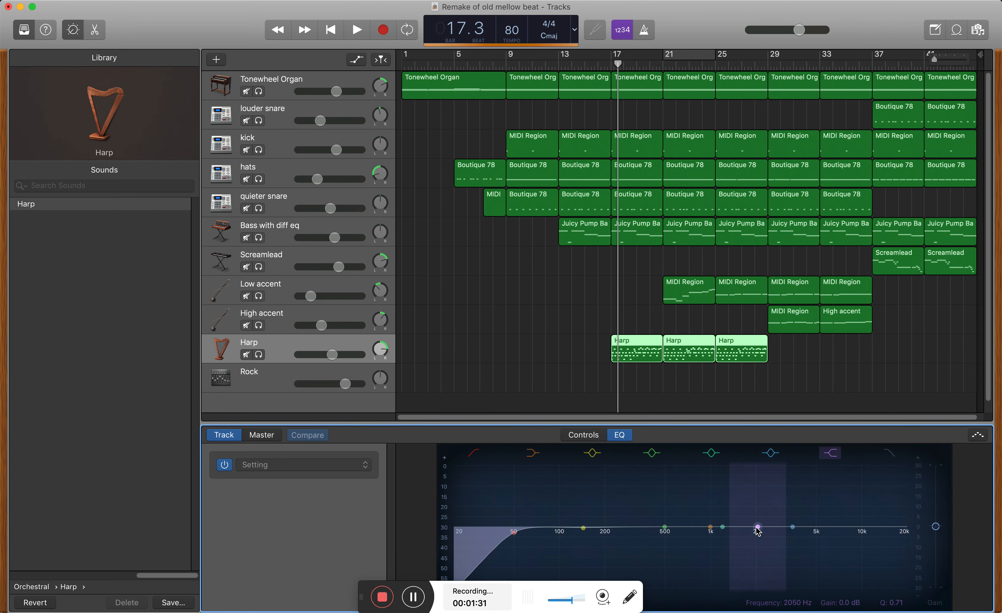
Give the Harp EQ a moderate high-shelf boost in the treble and place the playhead at bar 17.
left_click_drag(759, 529, 811, 492)
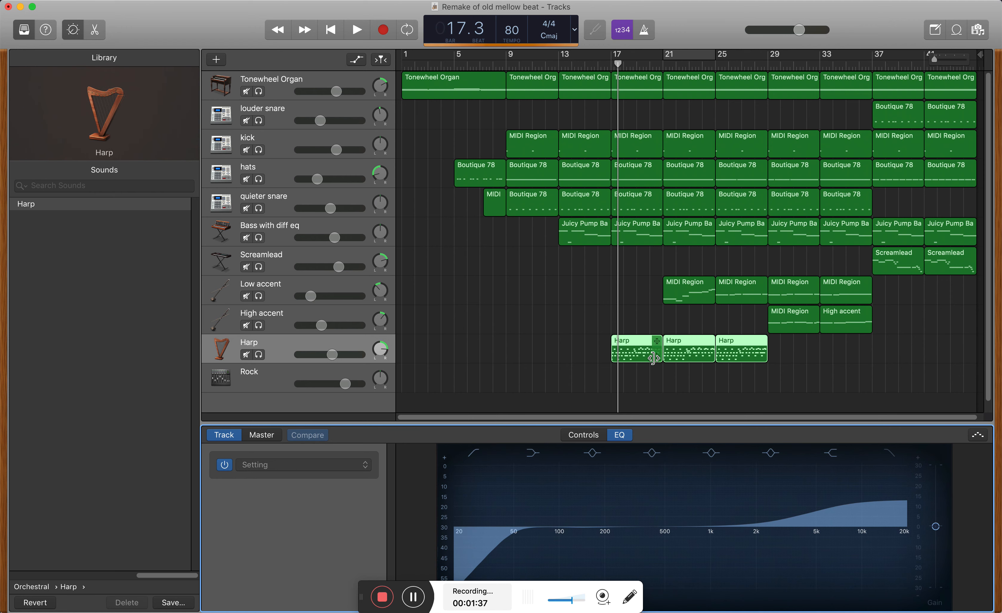
left_click(610, 66)
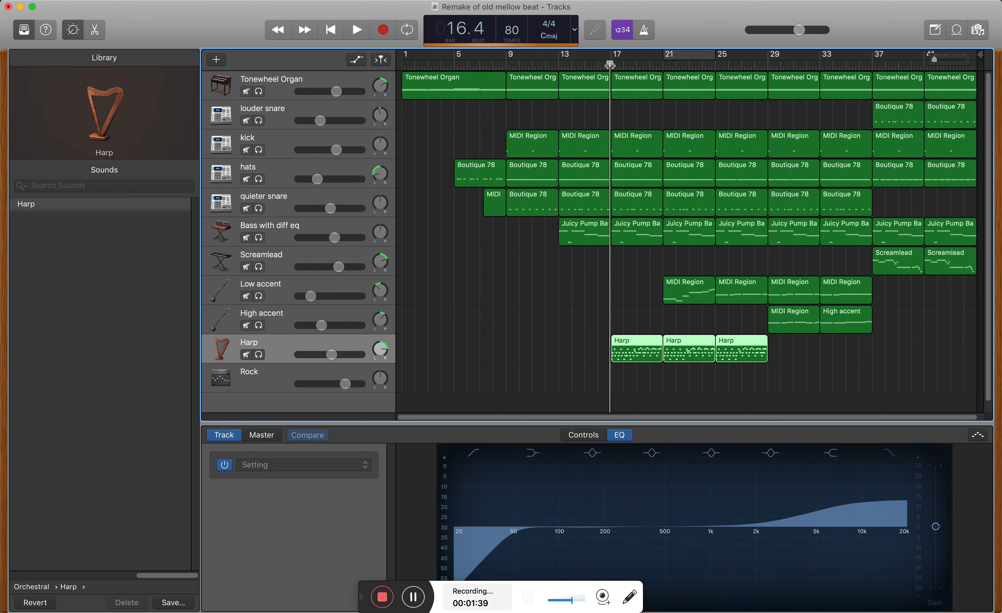
left_click_drag(610, 65, 613, 64)
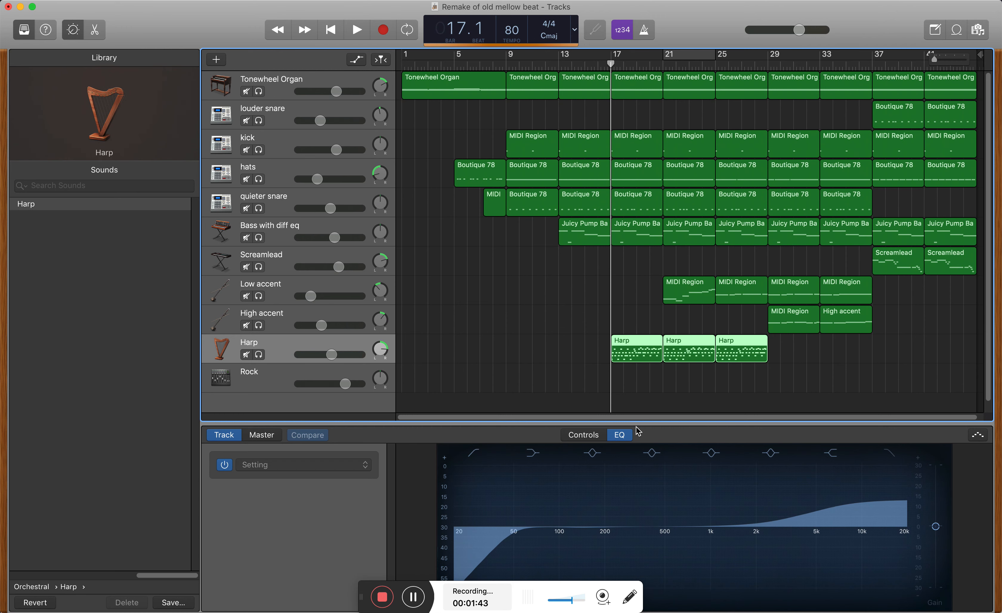
left_click_drag(807, 520, 805, 532)
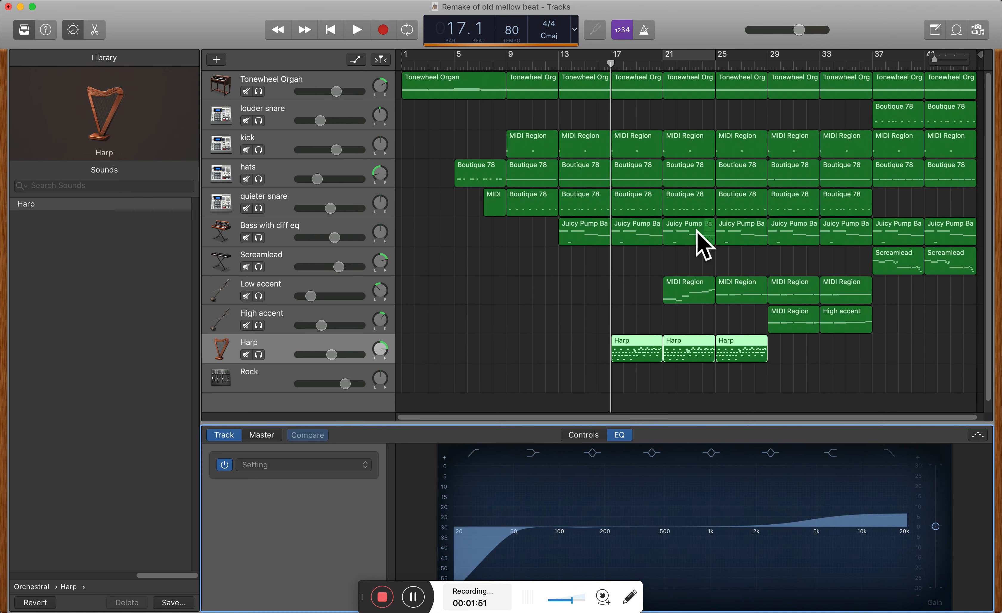
Solo the Bass with diff eq and Harp tracks and play them together from bar 17.
left_click(259, 238)
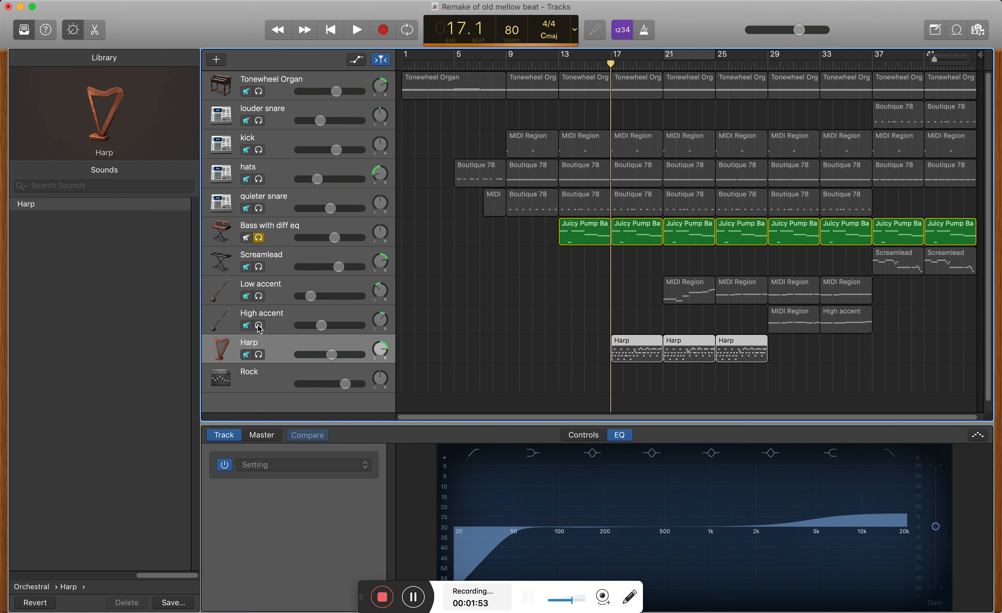
left_click(258, 355)
key("space")
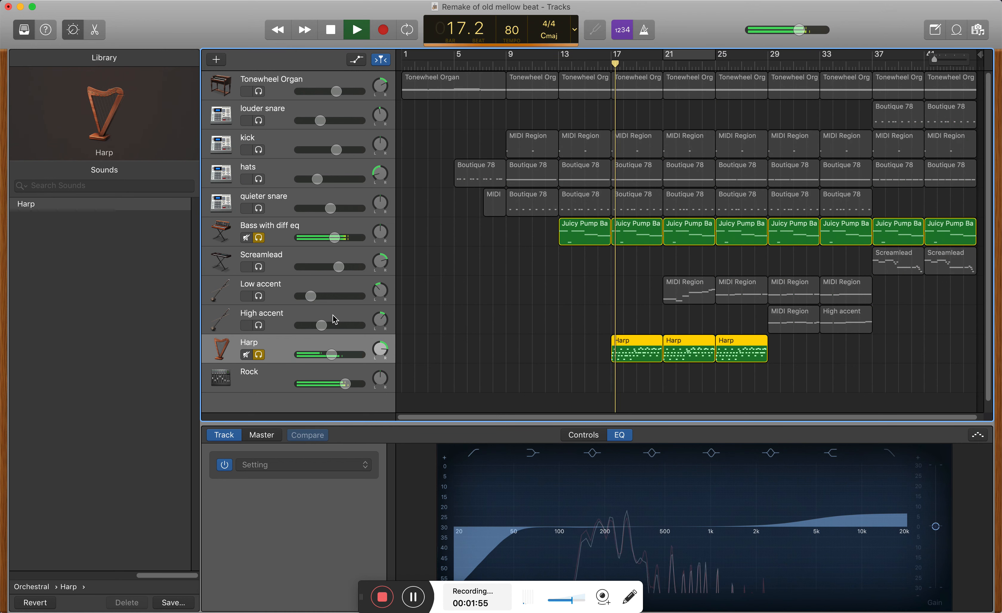
key("space")
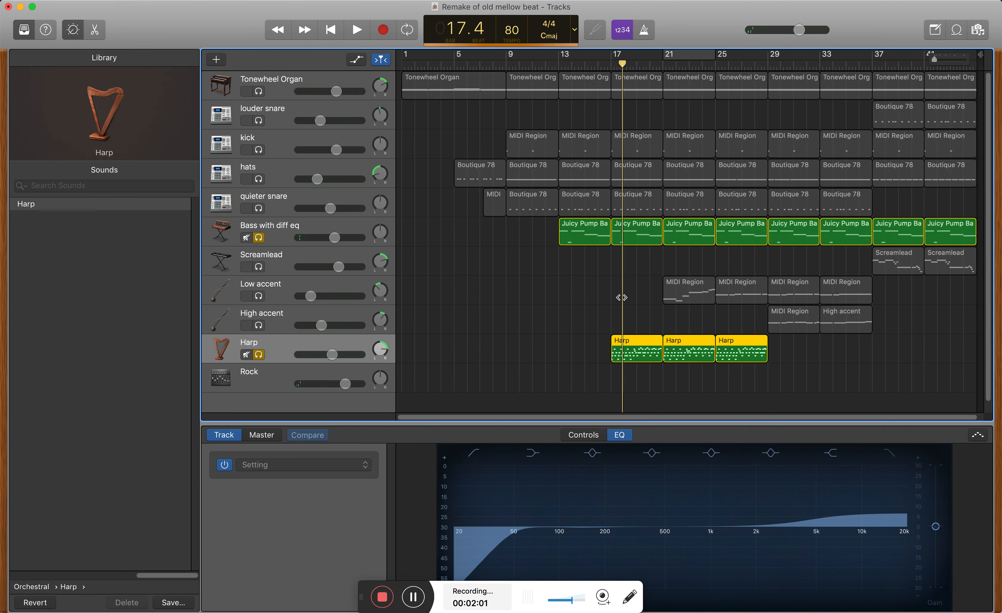
Set the Harp EQ's yellow bell band to a 12 dB cut at 235 Hz and deselect the harp regions.
left_click_drag(585, 529, 620, 569)
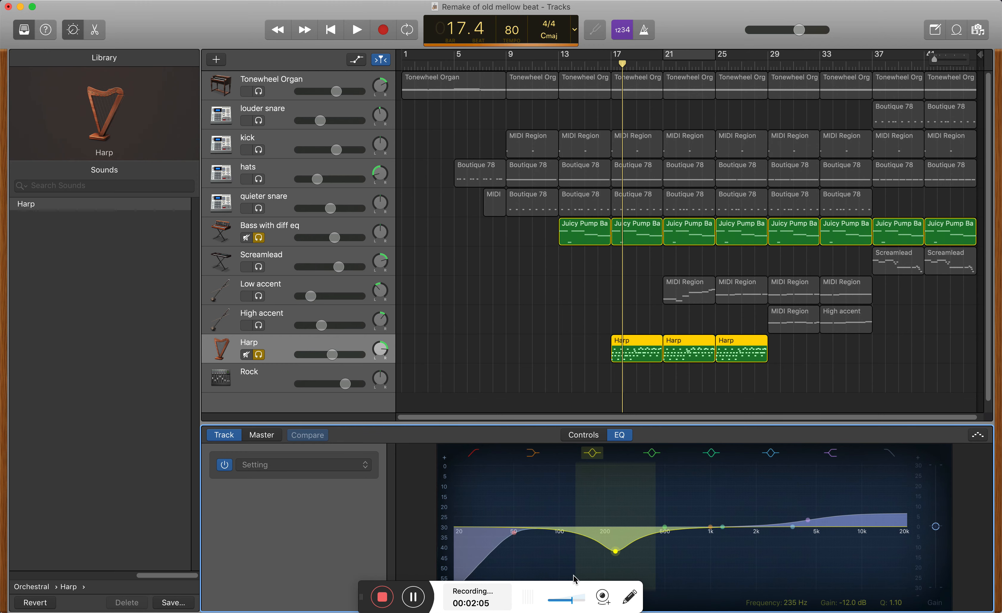
left_click_drag(575, 595, 172, 611)
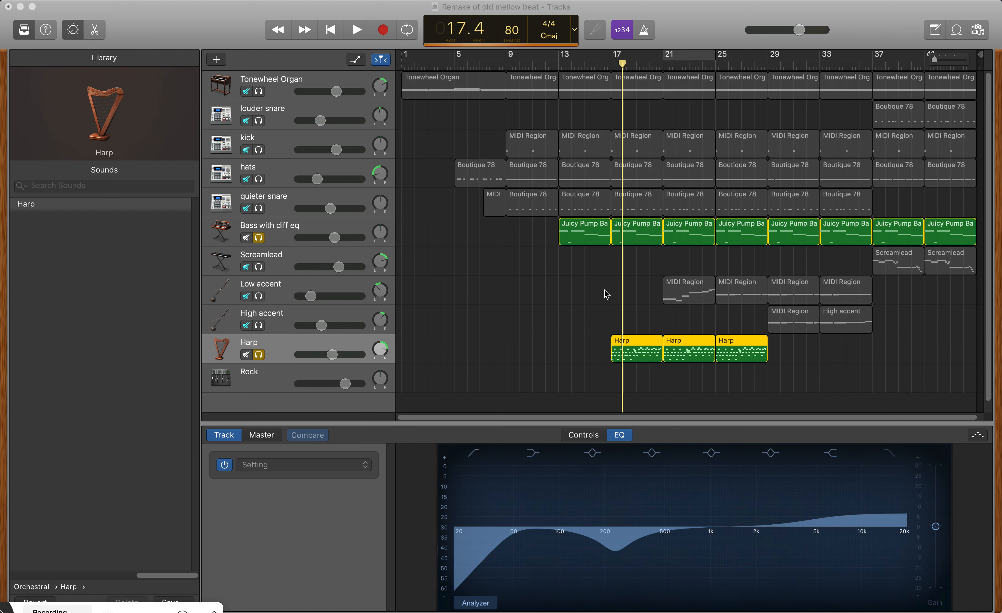
left_click(620, 109)
During playback, raise the yellow bell band to +22.0 dB at 235 Hz and move the boost to about 500 Hz.
key("space")
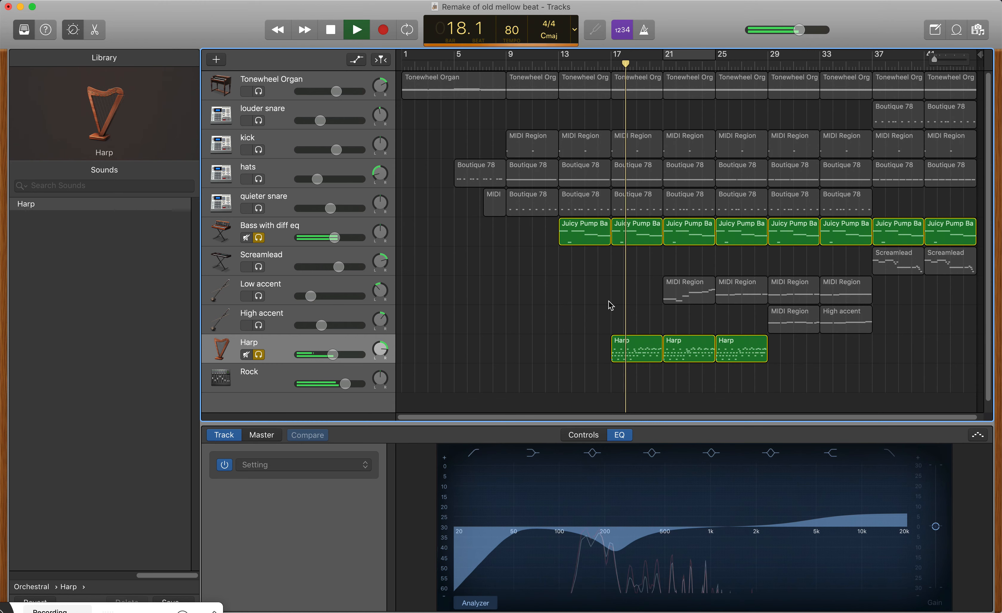
left_click_drag(617, 548, 616, 455)
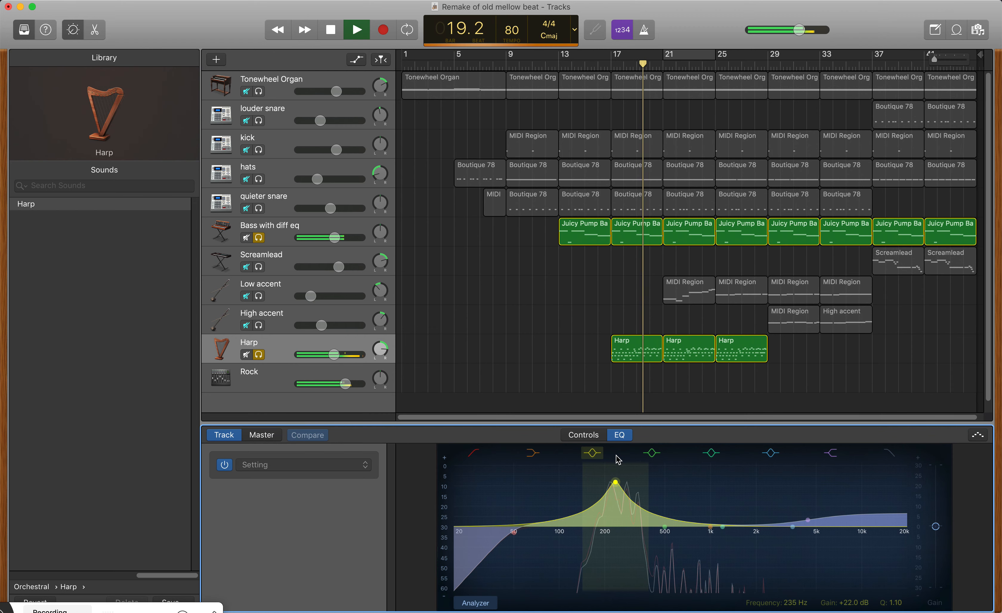
left_click_drag(617, 456, 664, 495)
key("space")
Set the green bell band to -10.5 dB at 255 Hz and the yellow band to +17.5 dB at 1080 Hz.
left_click_drag(658, 537, 587, 542)
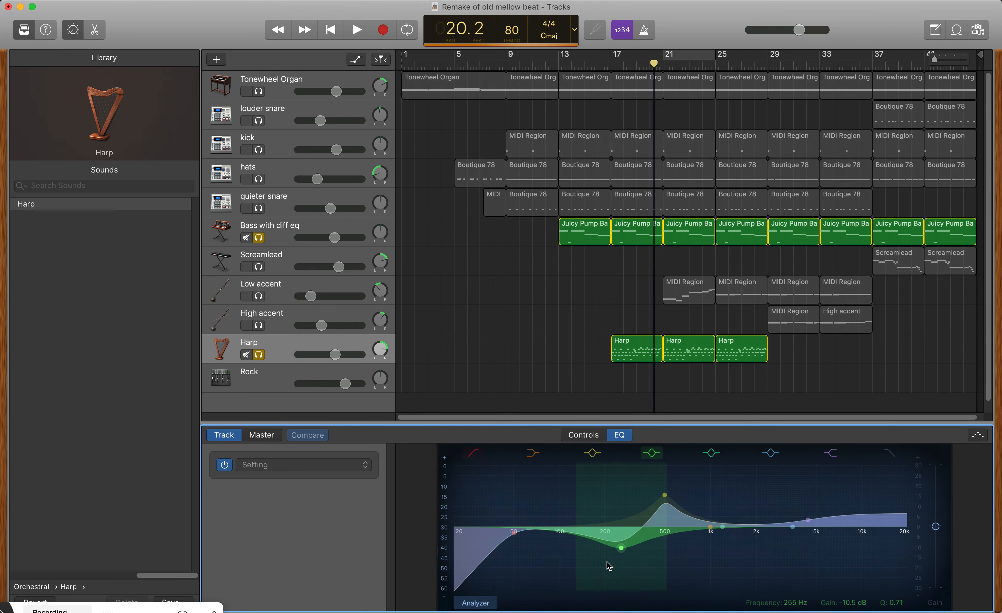
left_click(665, 495)
left_click_drag(667, 496, 672, 500)
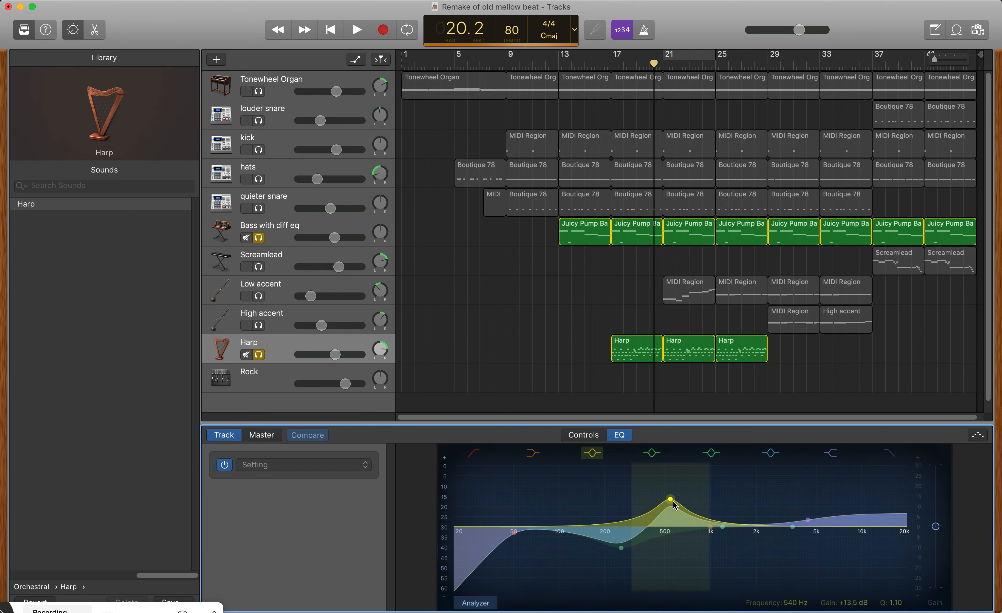
left_click_drag(670, 501, 722, 493)
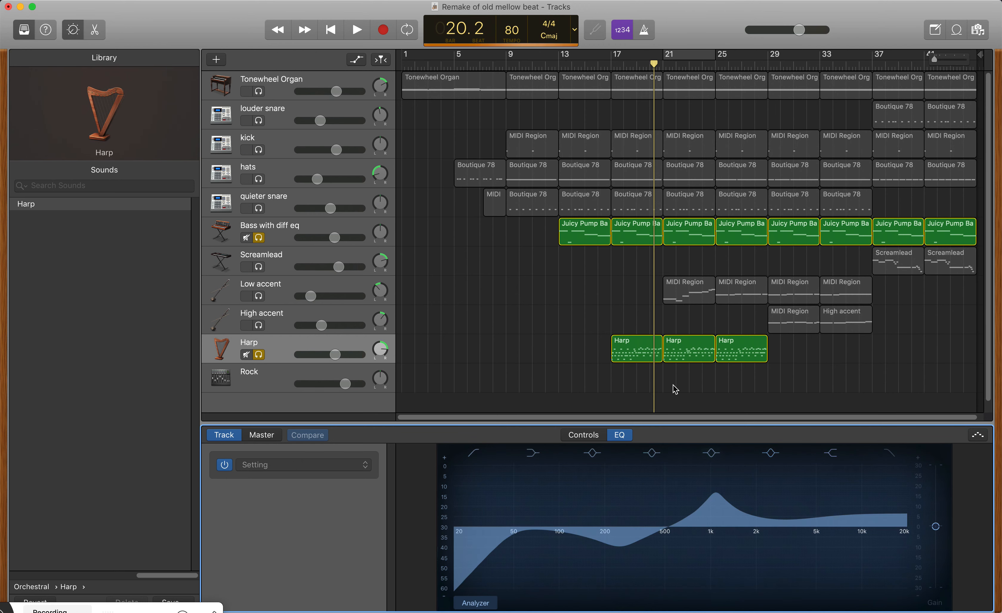
Unsolo the Bass with diff eq track and, listening to the harp alone, set the yellow band to +11.0 dB at 1700 Hz.
left_click(260, 238)
key("space")
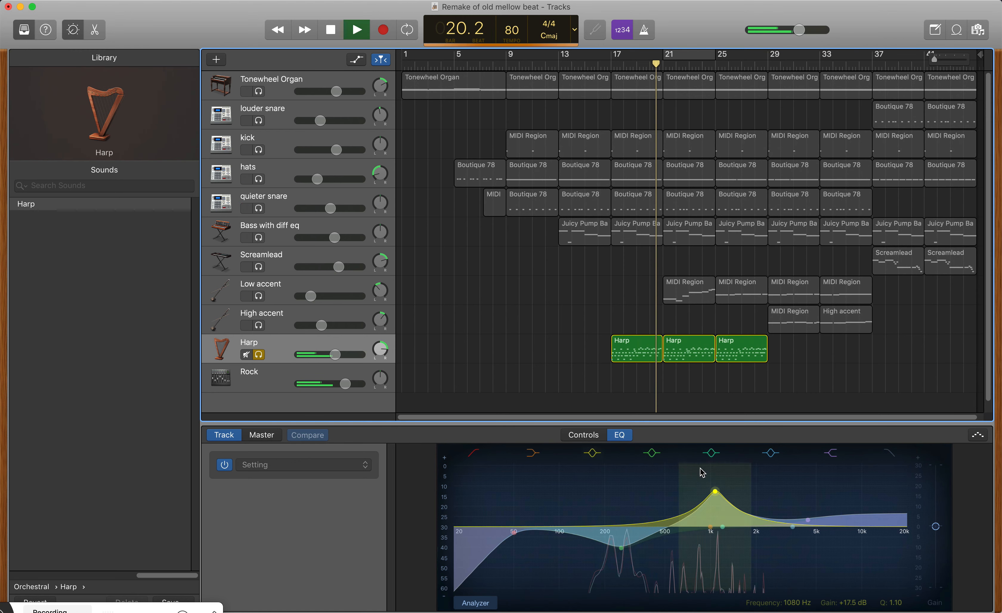
left_click_drag(705, 492, 752, 495)
key("space")
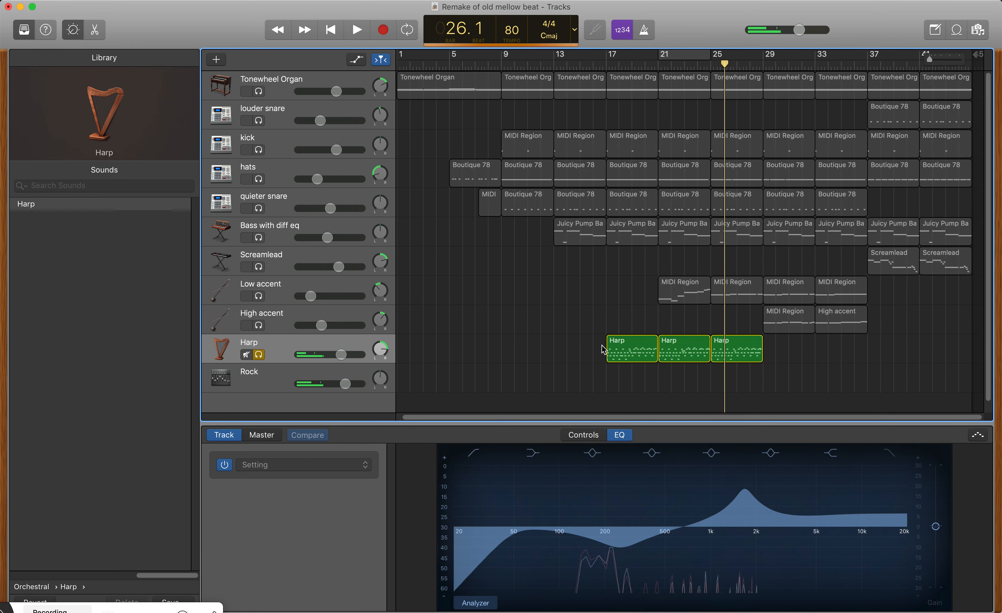
mouse_move(748, 498)
left_mouse_down()
mouse_move(748, 526)
mouse_move(748, 511)
left_mouse_up()
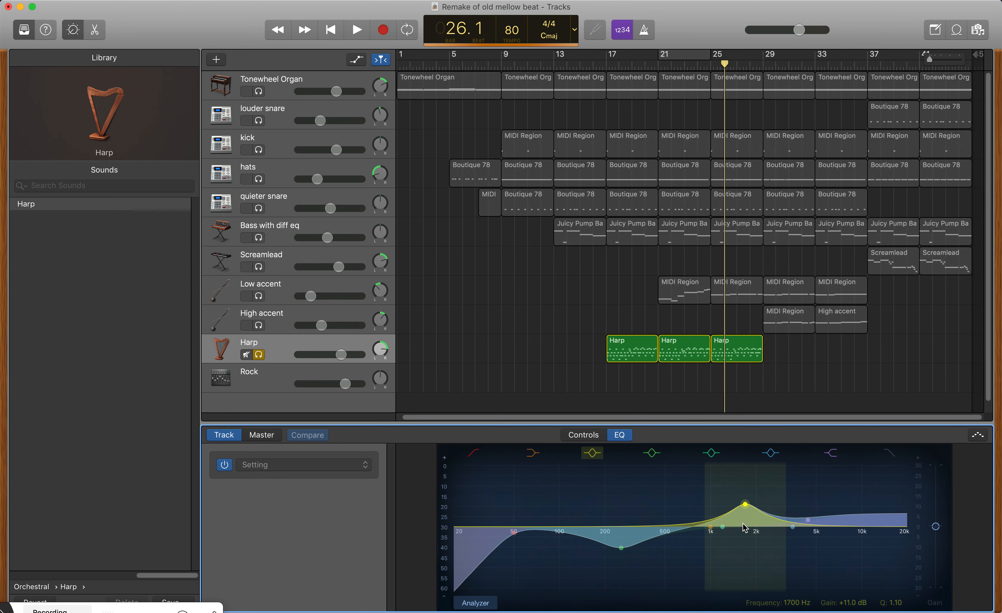
Boost the green bell band to +23.5 dB at 240 Hz and play the soloed harp to hear the low mids.
left_click(621, 546)
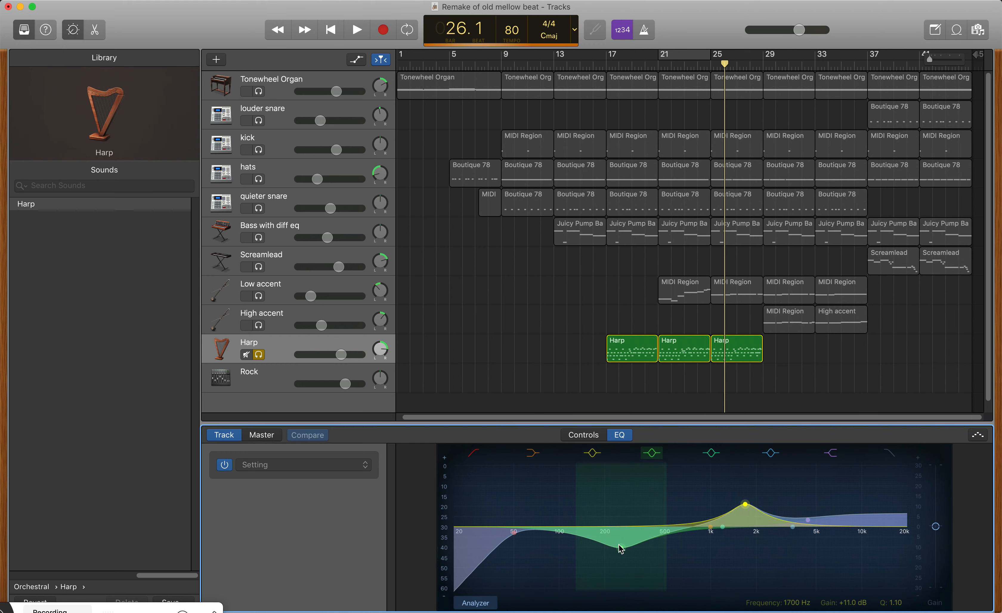
left_click_drag(621, 542, 617, 458)
key("space")
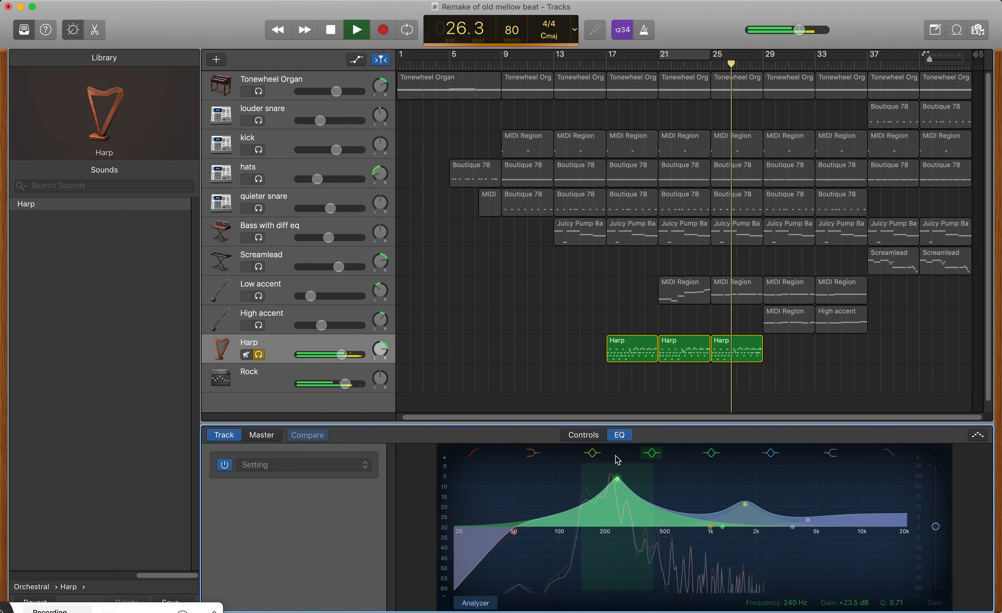
key("space")
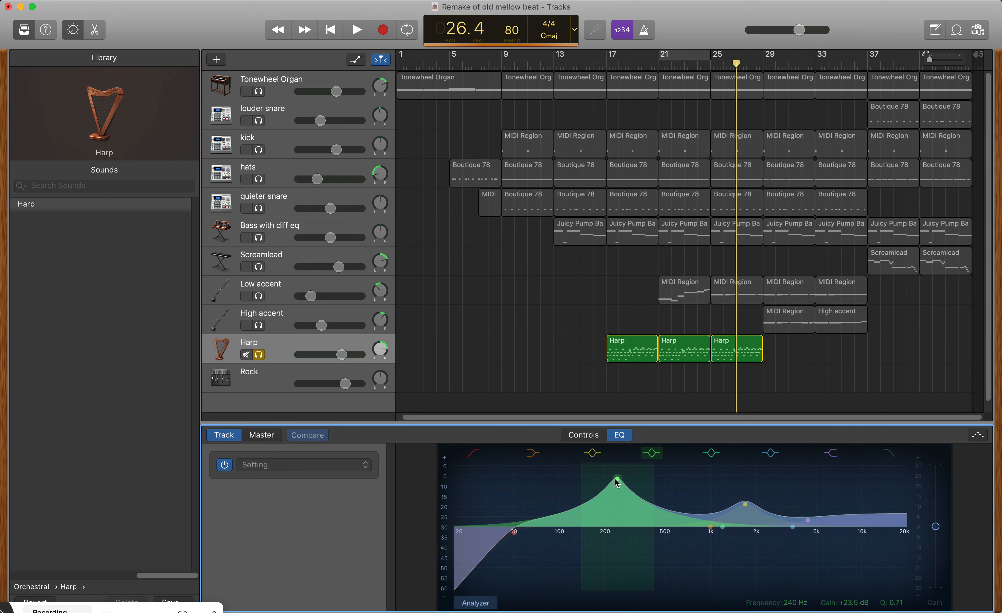
Set the Harp EQ bands to -13.0 dB at 270 Hz, +7.0 dB at 1580 Hz, and a +7.0 dB high shelf at 4550 Hz.
left_click_drag(618, 484, 626, 581)
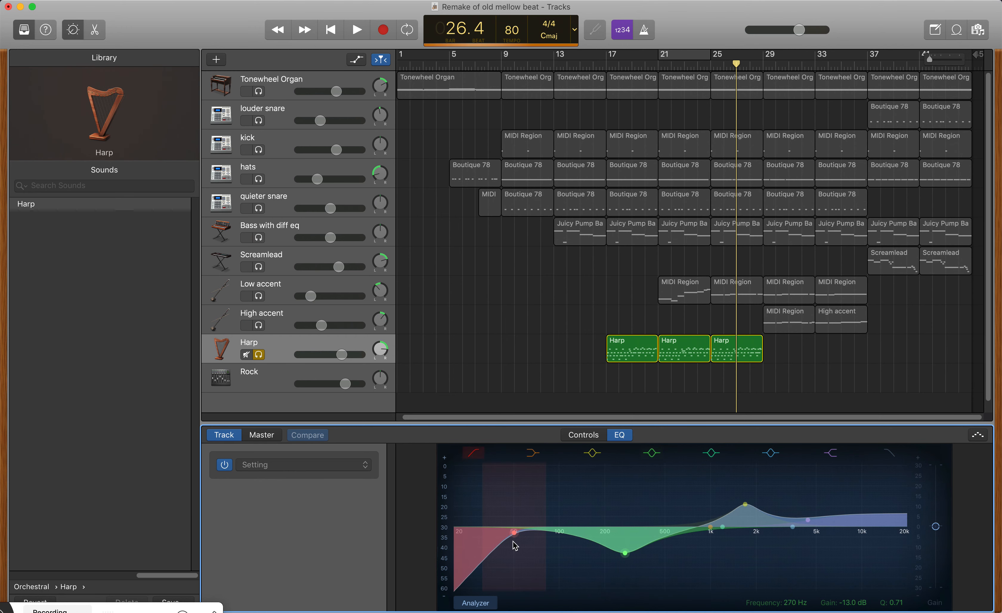
left_click_drag(748, 514, 744, 523)
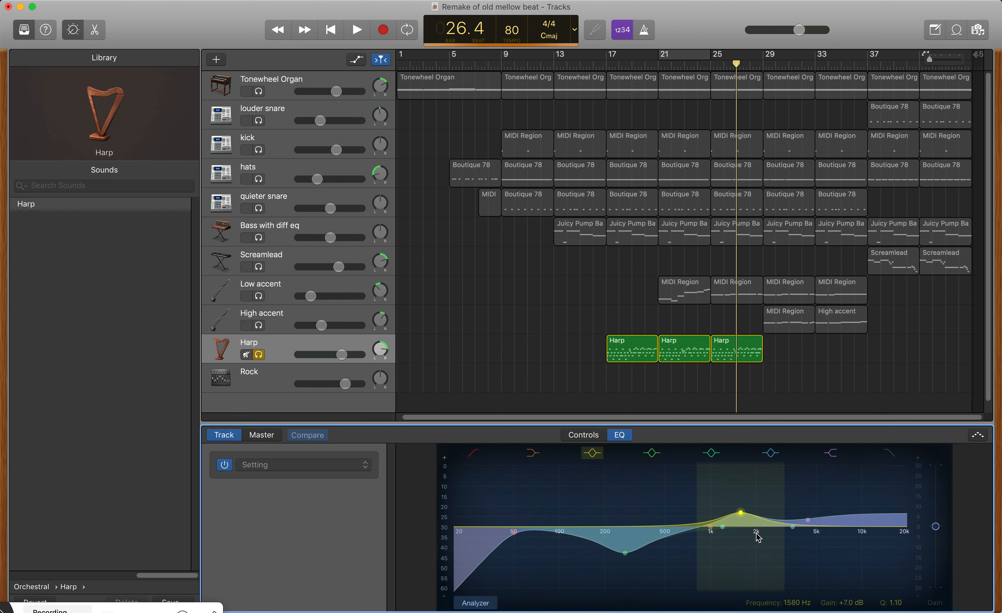
mouse_move(808, 519)
left_mouse_down()
mouse_move(799, 528)
mouse_move(811, 528)
left_mouse_up()
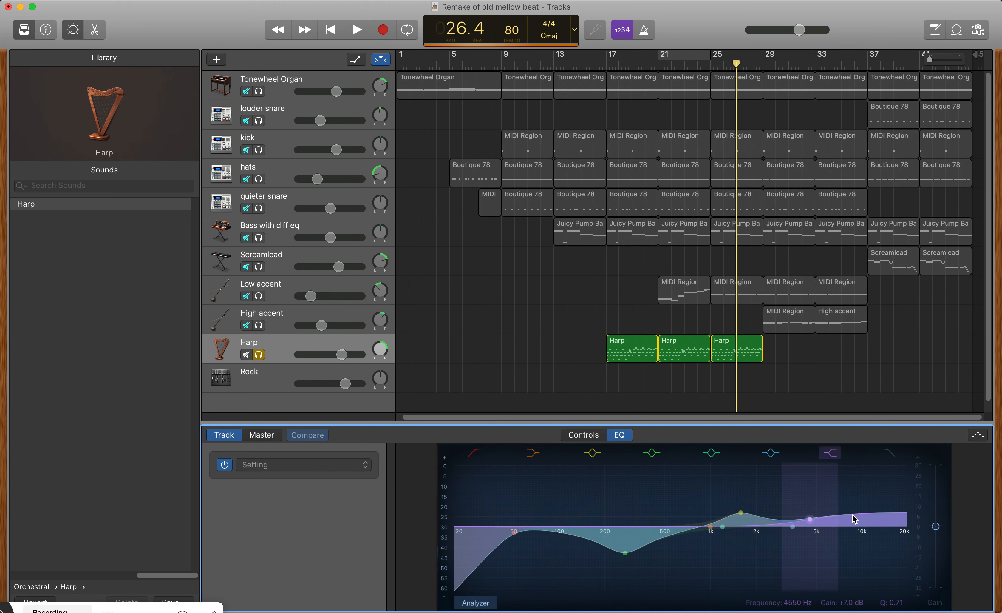
Play the soloed harp from bar 17, bypassing and re-enabling its EQ to compare the sound.
left_click(613, 63)
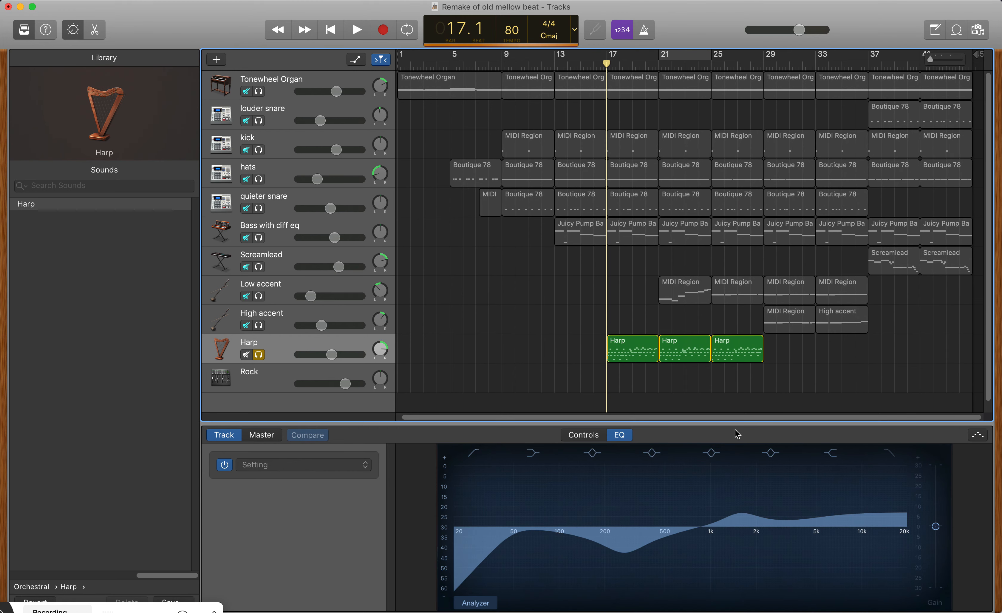
key("space")
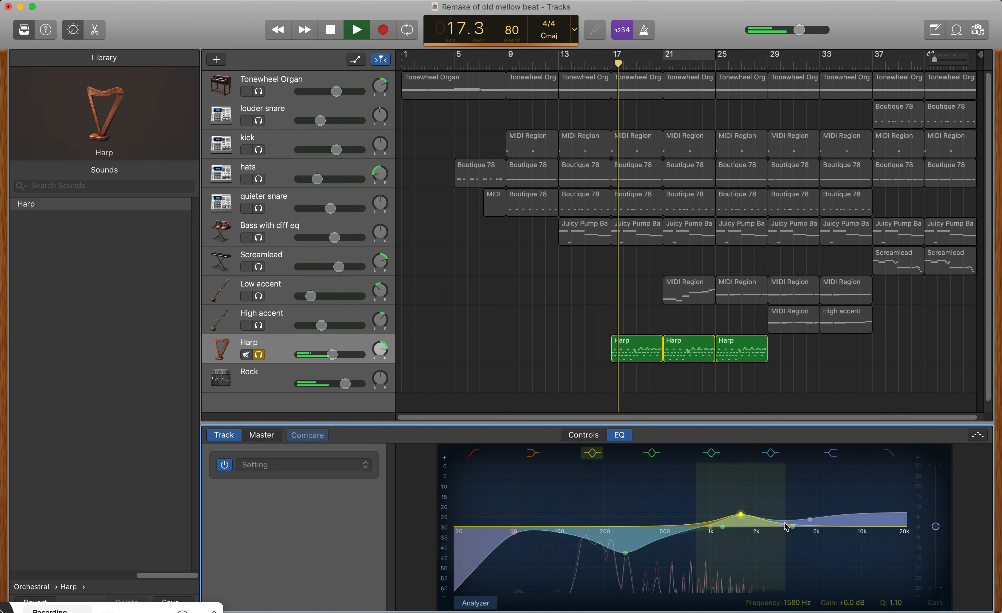
left_click(226, 465)
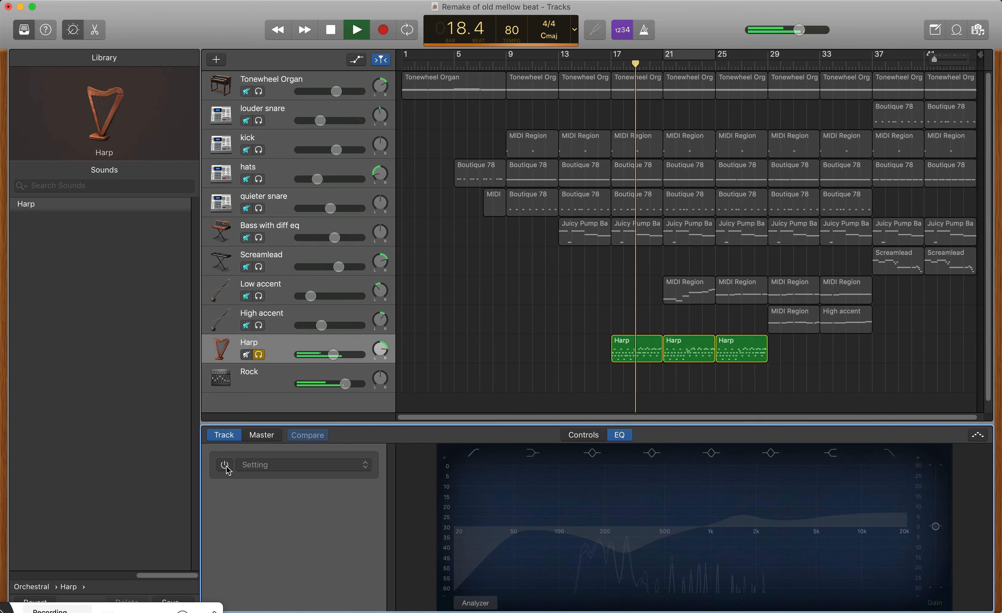
left_click(225, 465)
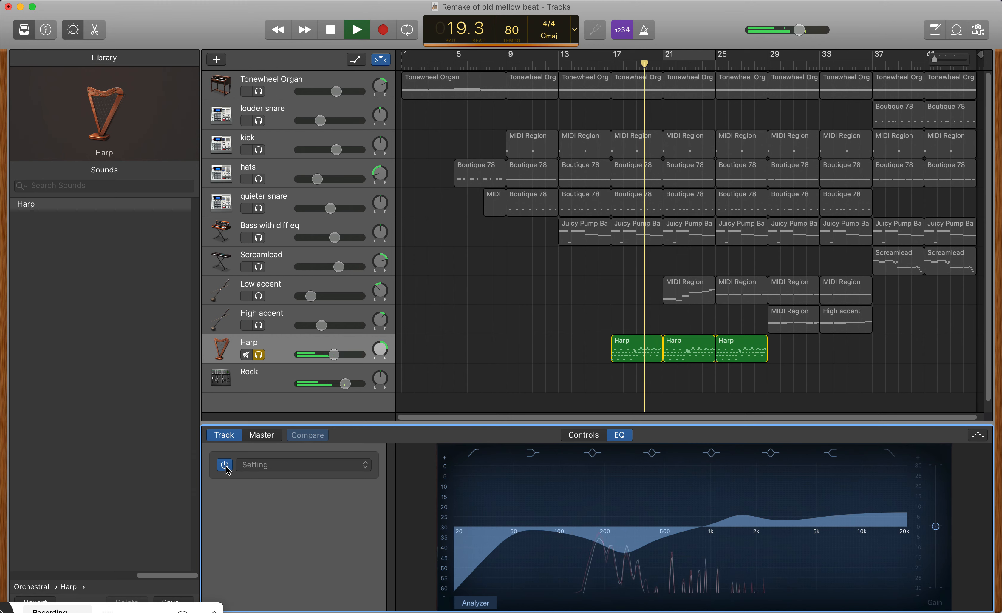
key("space")
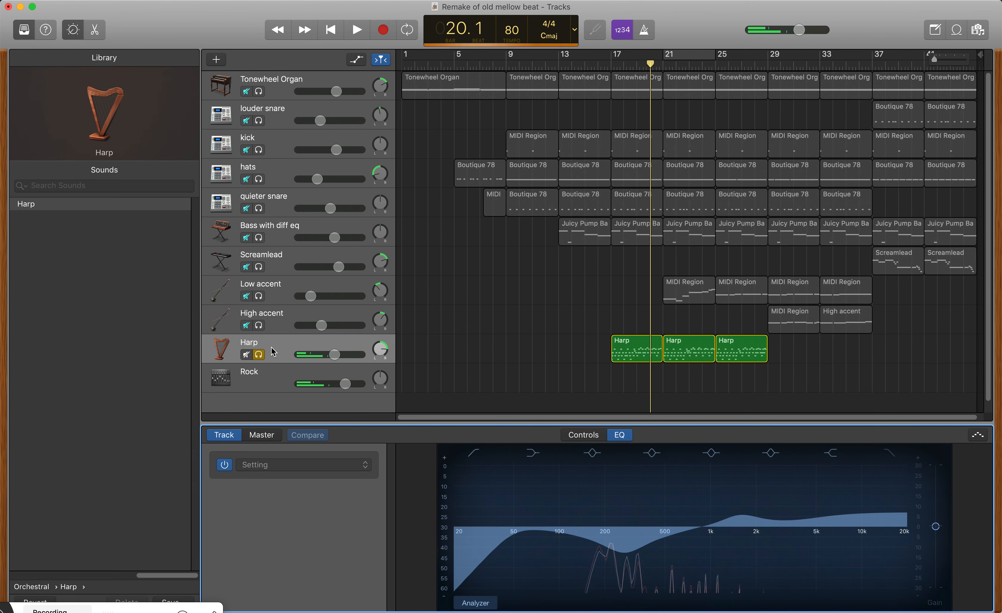
Unsolo the Harp track and play the full mix to hear how the harp sits in it.
left_click(259, 355)
key("space")
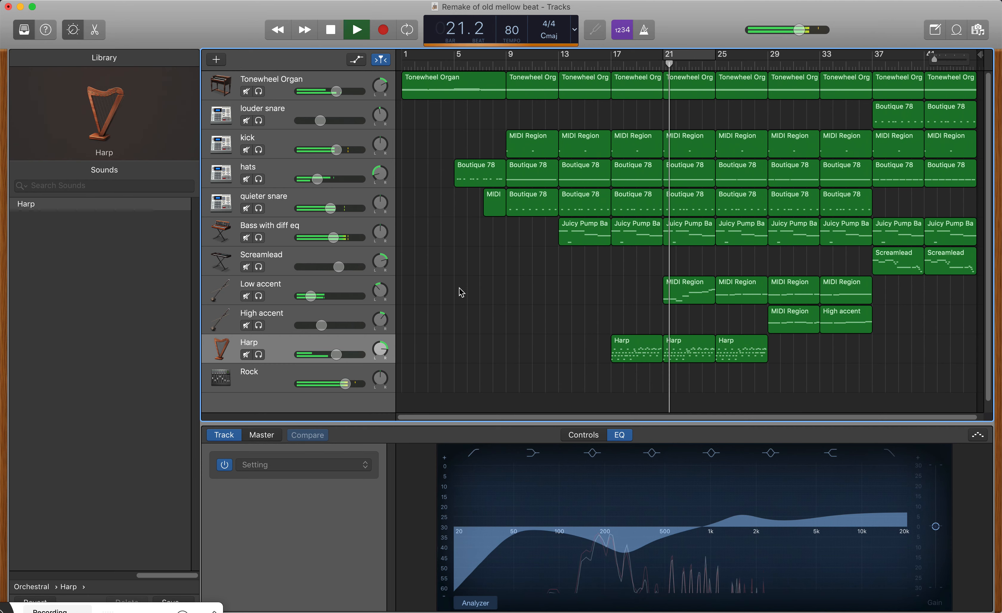
left_click_drag(336, 355, 337, 354)
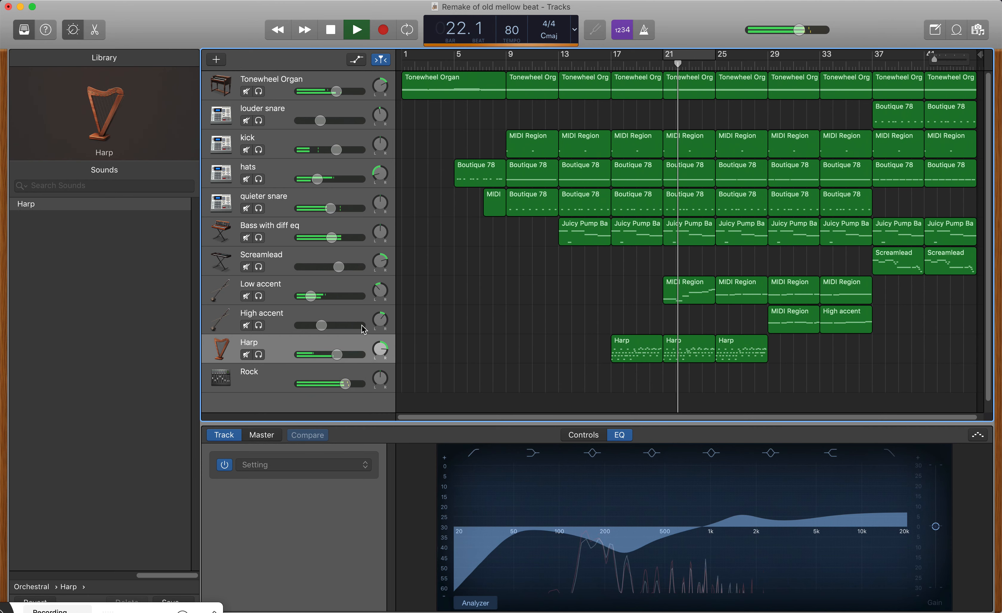
key("space")
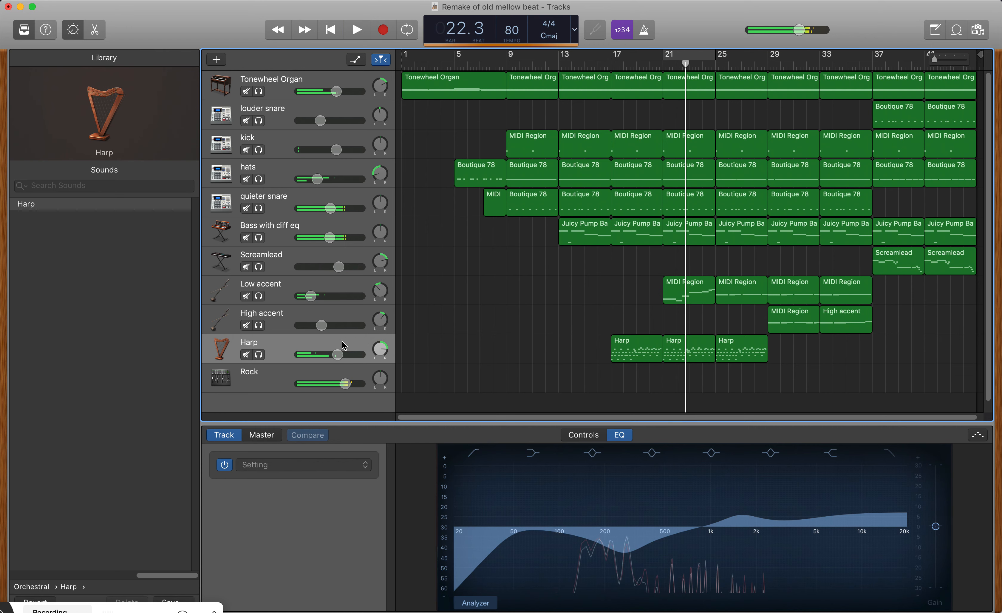
Add a Compressor plug-in to the Harp track in the slot after Channel EQ.
left_click(583, 435)
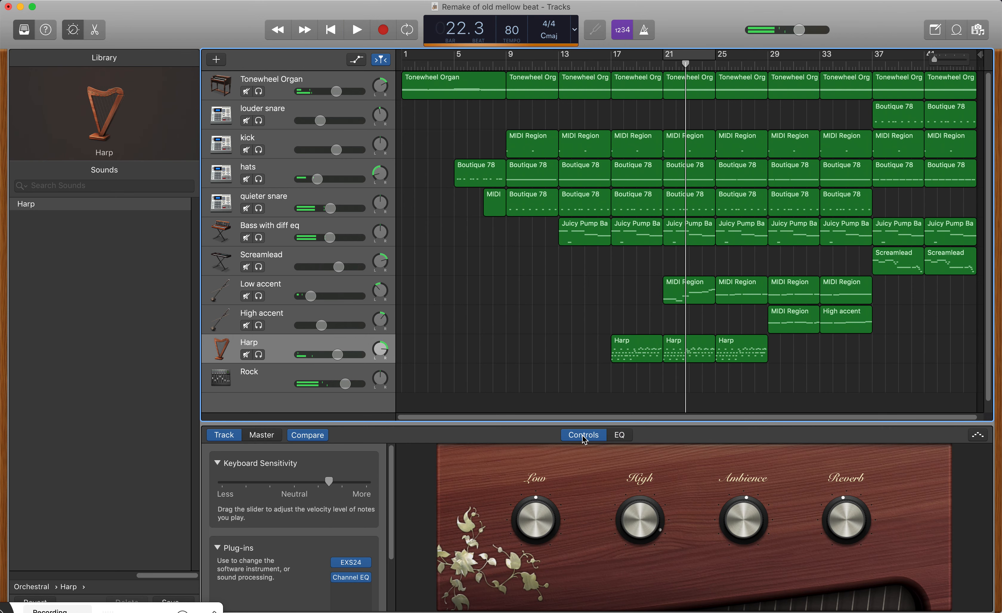
scroll(357, 492, "down", 3)
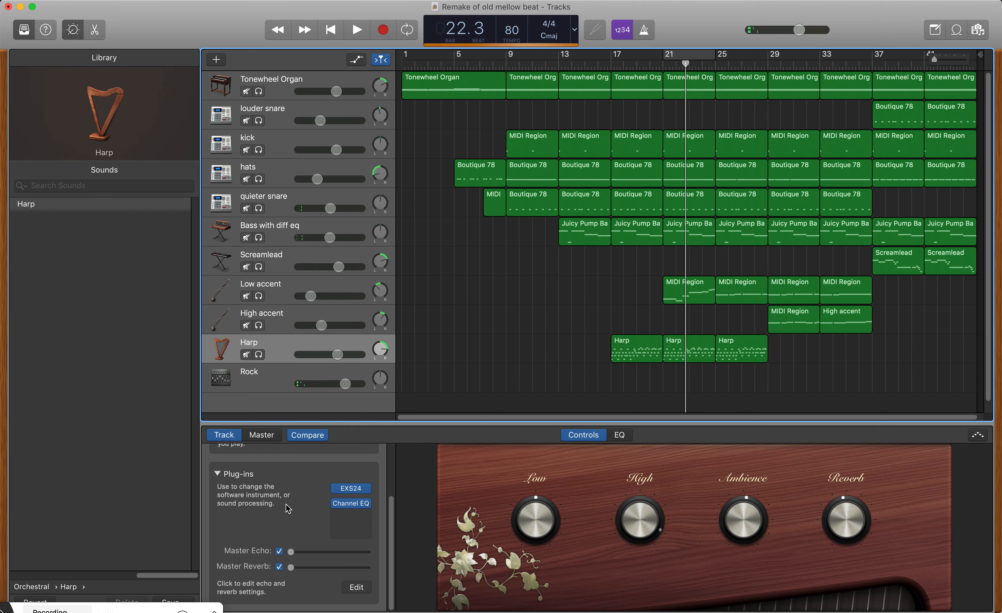
left_click(353, 519)
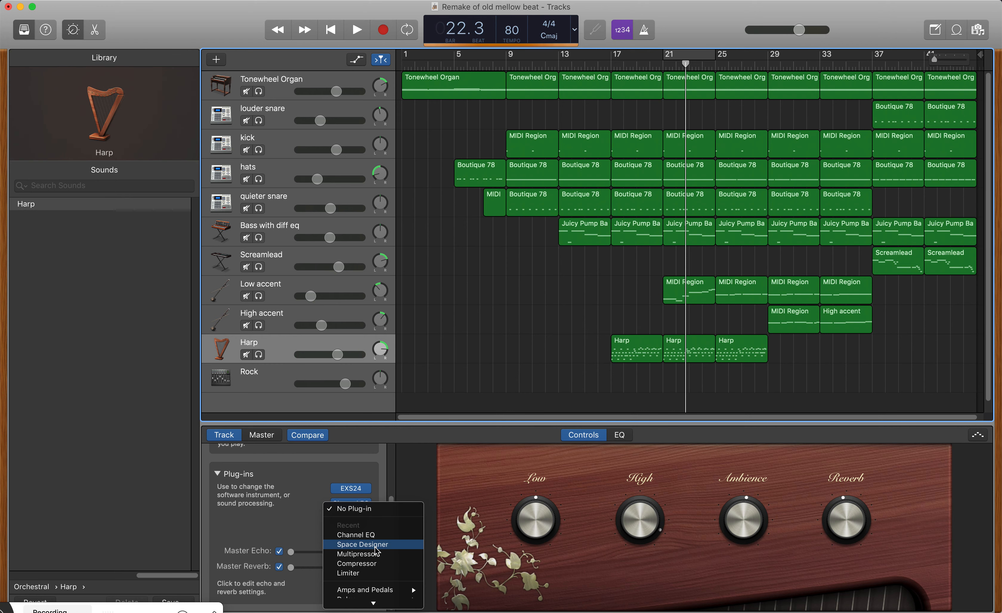
mouse_move(396, 548)
scroll(396, 547, "down", 2)
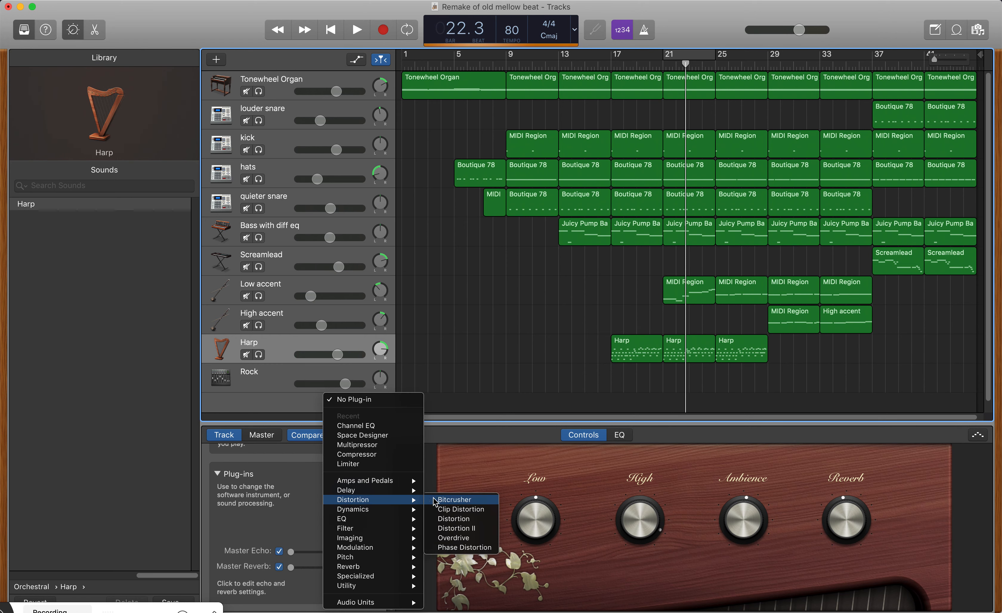
left_click(457, 508)
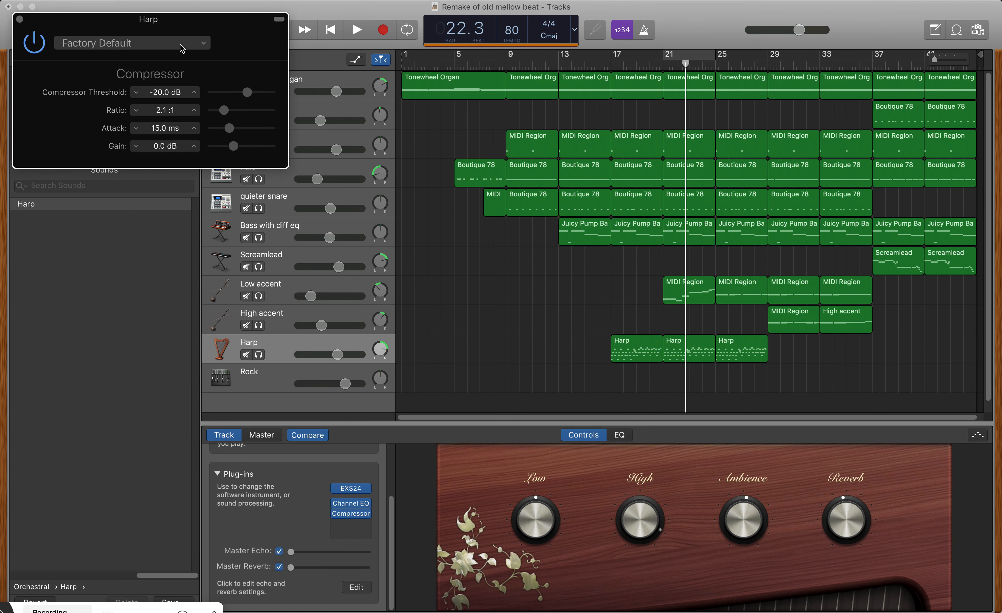
Load the FET Keyboards preset from the 02 Keyboards group into the Harp's compressor.
left_click(168, 49)
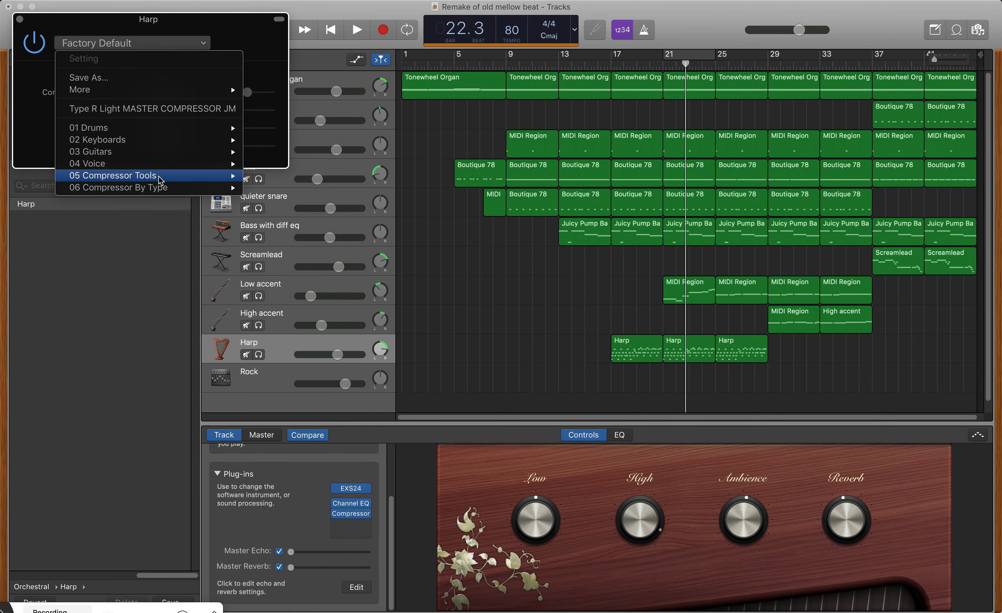
mouse_move(146, 132)
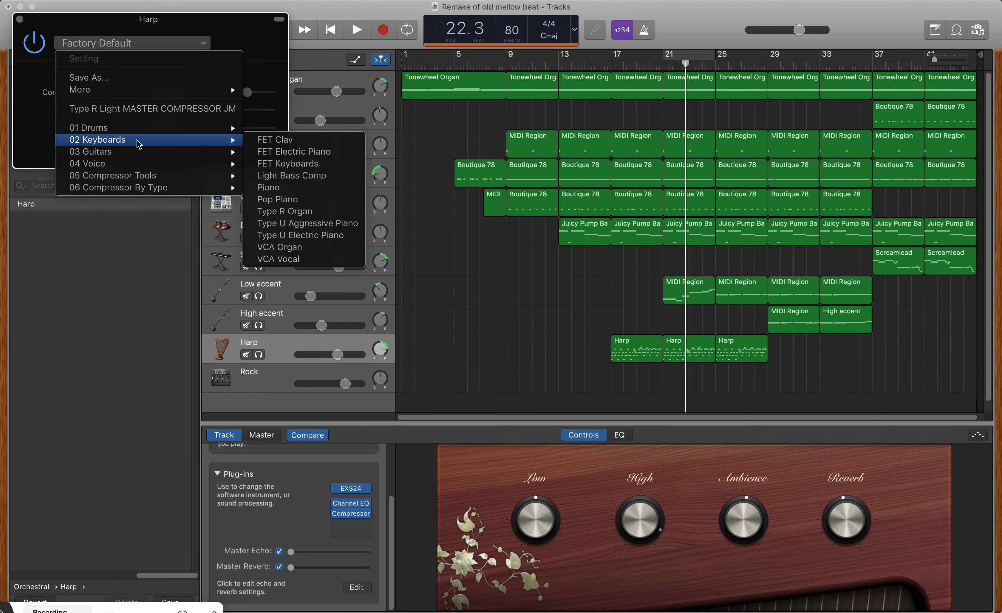
left_click(313, 163)
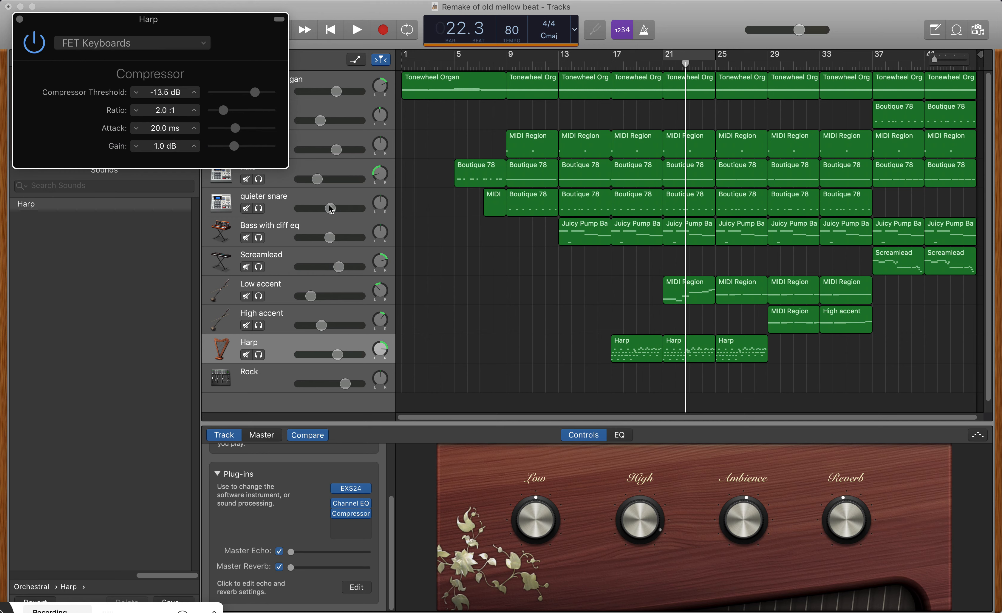
Play the full mix from bar 21 and adjust the Harp compressor's gain to 7.0 dB, settling on 5.5 dB.
left_click(673, 65)
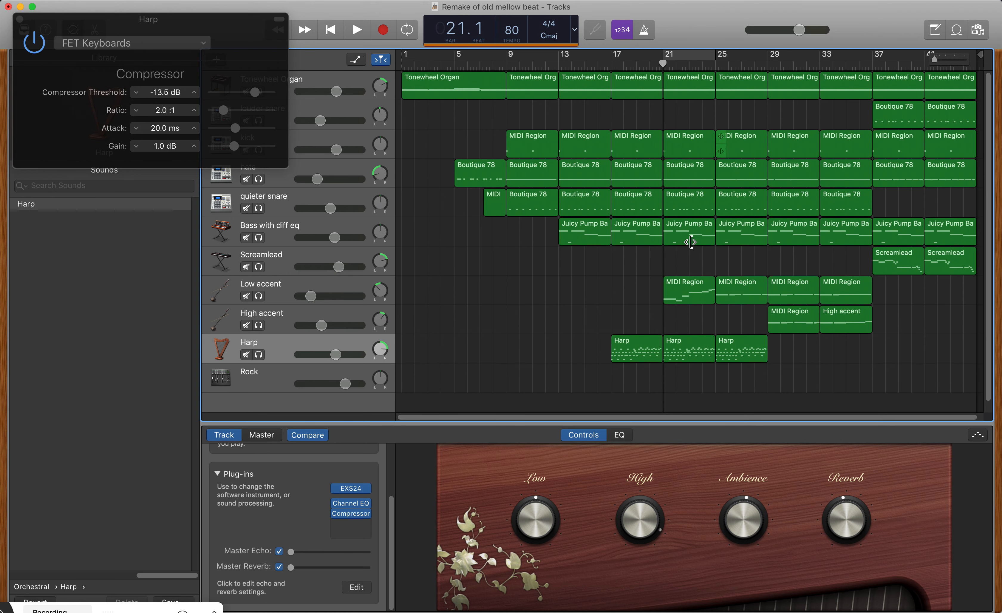
key("space")
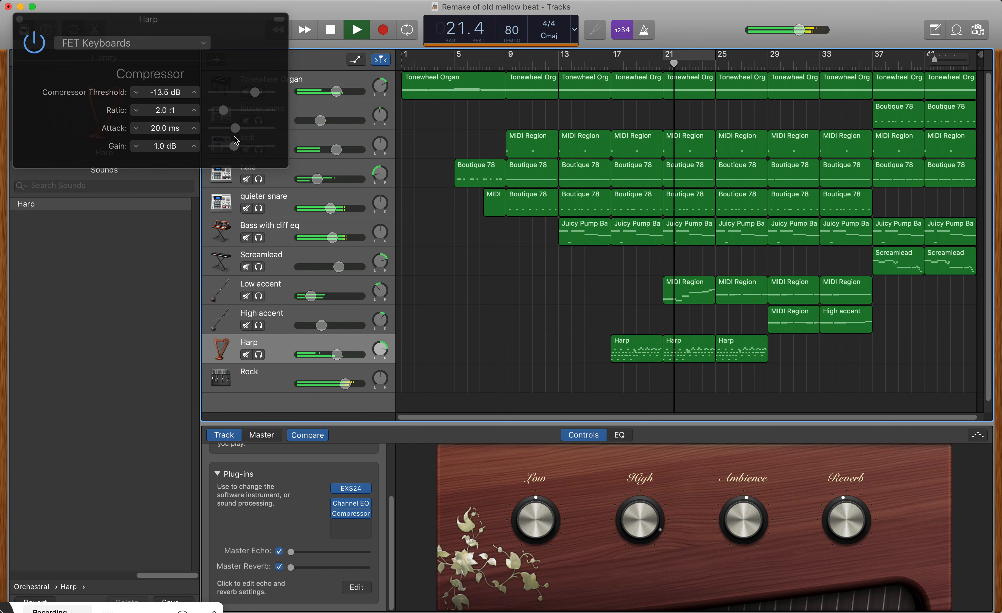
left_click_drag(234, 146, 243, 147)
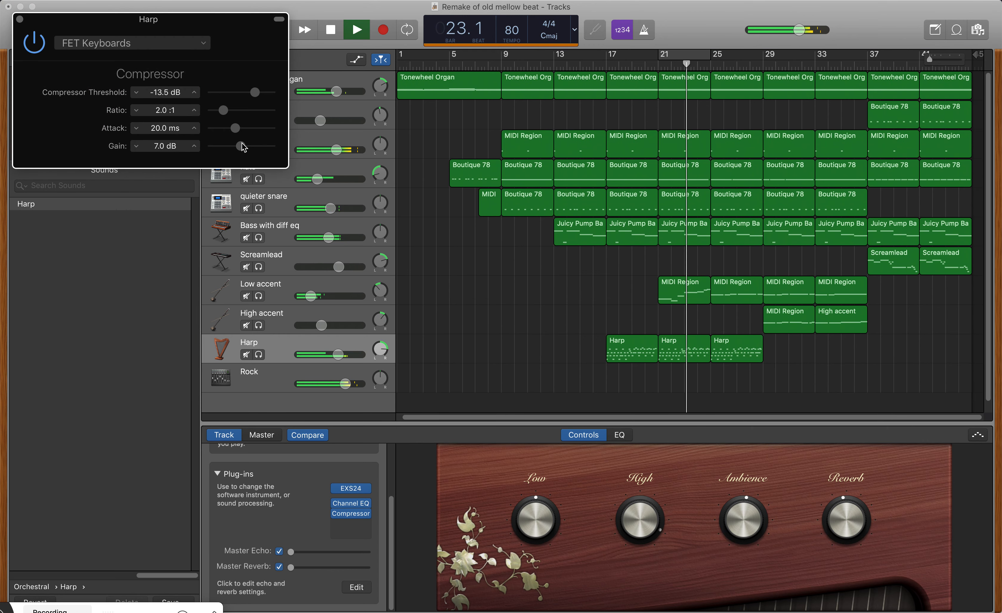
left_click_drag(243, 150, 239, 149)
key("space")
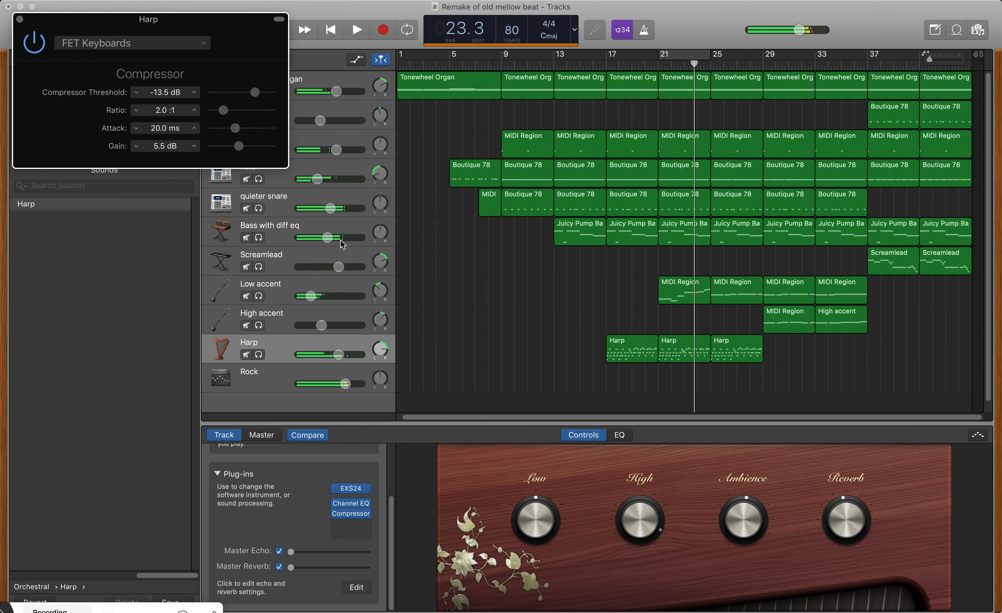
Sweep the Harp compressor's threshold up and down, leaving it at -39.0 dB.
left_click_drag(235, 21, 264, 23)
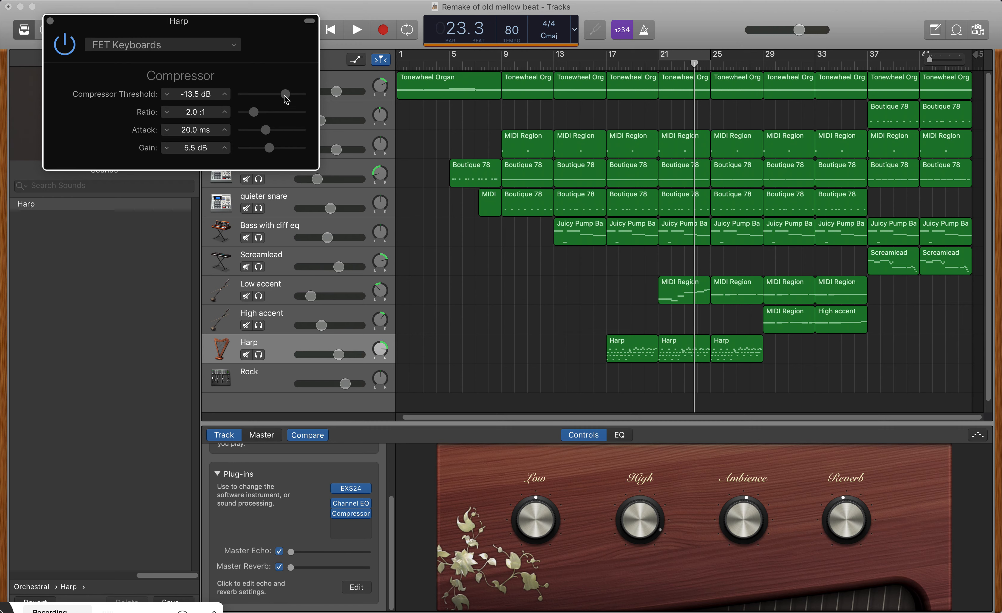
mouse_move(290, 91)
left_mouse_down()
mouse_move(252, 97)
mouse_move(296, 101)
left_mouse_up()
left_click_drag(291, 98, 261, 96)
left_click_drag(255, 98, 297, 102)
left_click_drag(293, 94, 289, 95)
left_click_drag(289, 94, 255, 95)
Solo the Harp track and, during playback, raise the compressor threshold to -1.0 dB to compare.
left_click(259, 354)
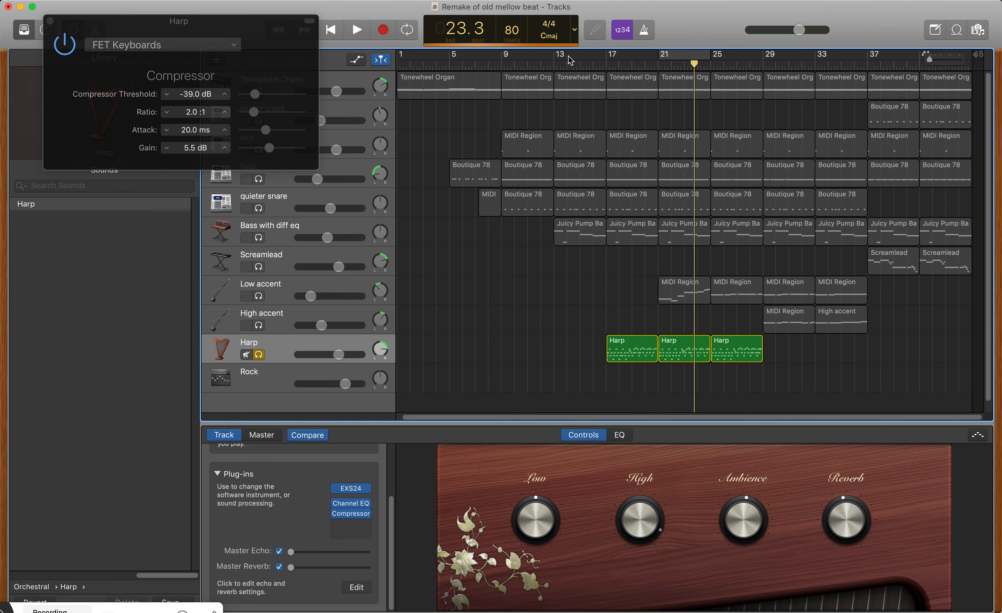
left_click(636, 66)
key("space")
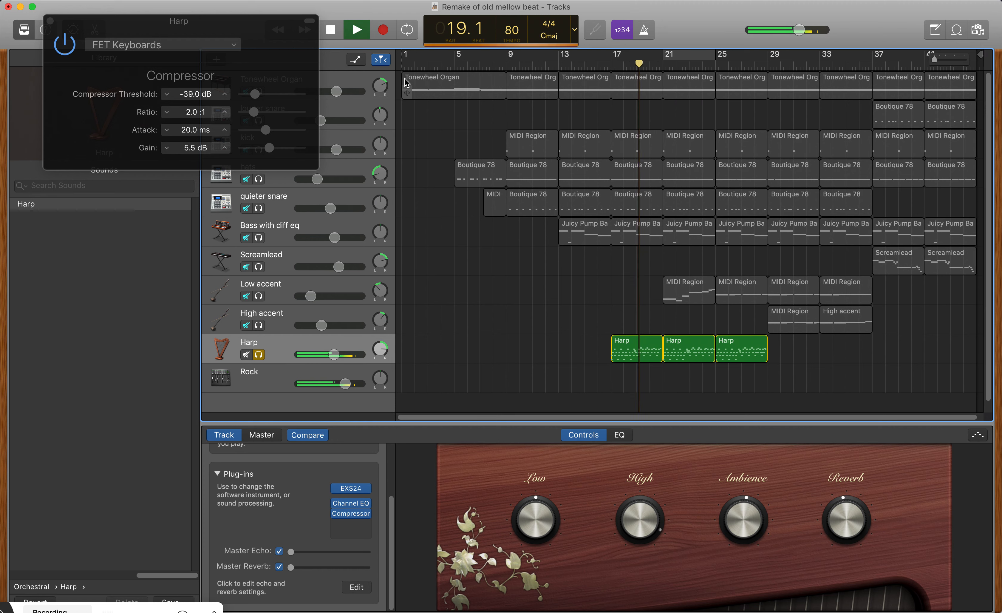
left_click_drag(255, 94, 300, 98)
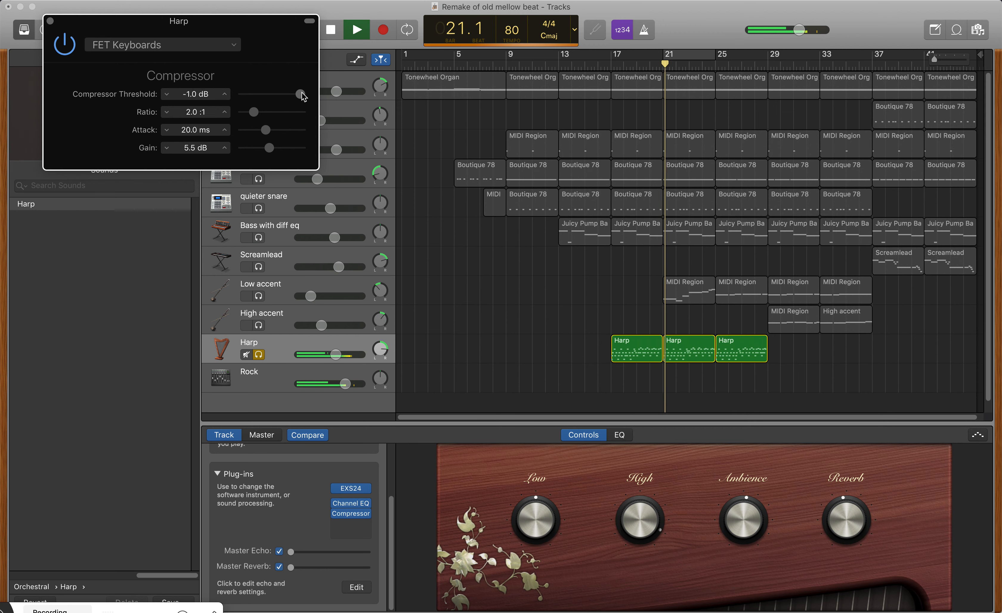
key("space")
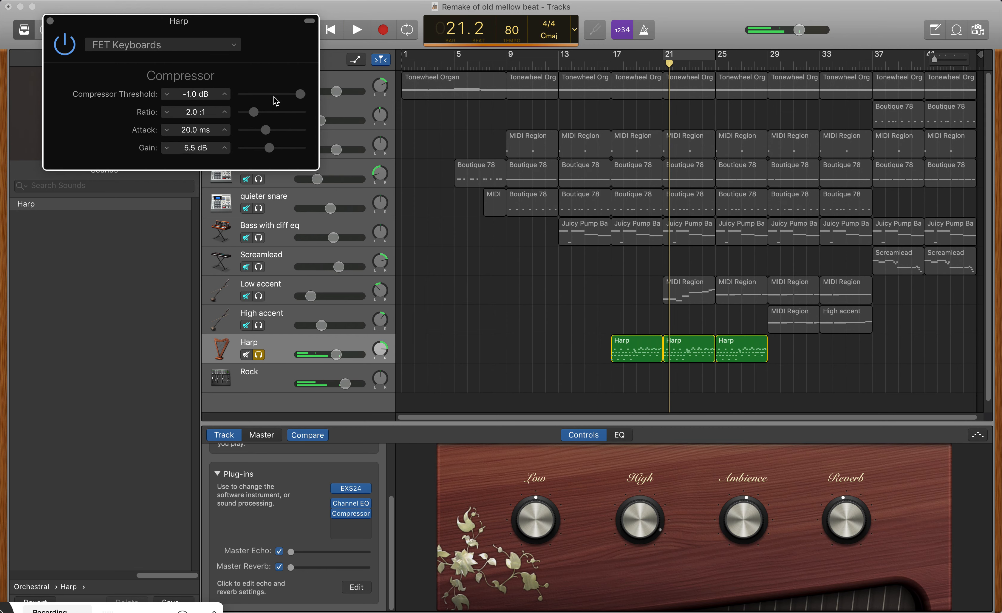
Set the compressor threshold to -14.5 dB, then audition an 18.0:1 ratio on the harp and reduce it to 1.8:1.
left_click_drag(300, 95, 285, 98)
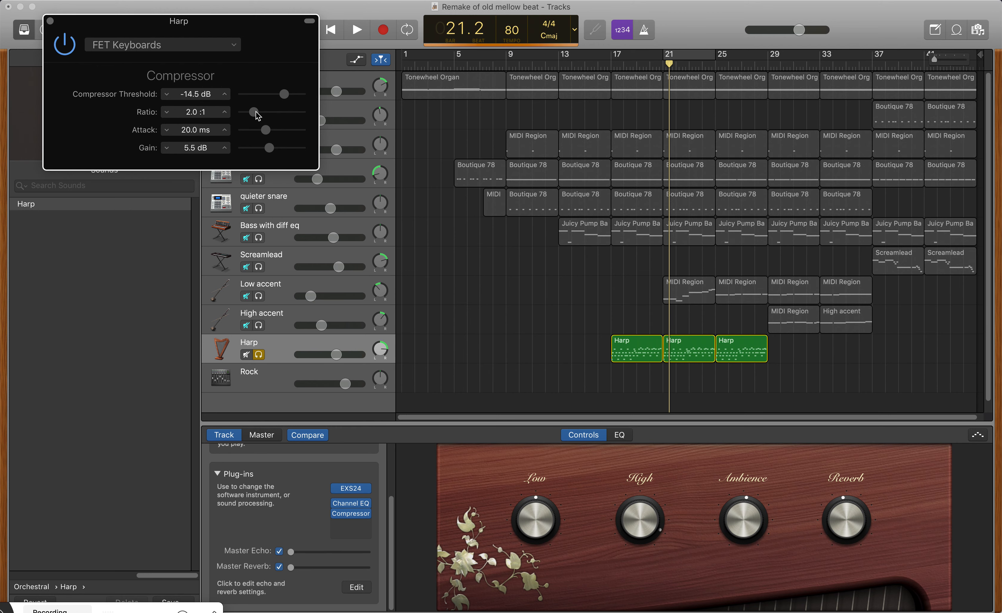
left_click_drag(255, 112, 292, 113)
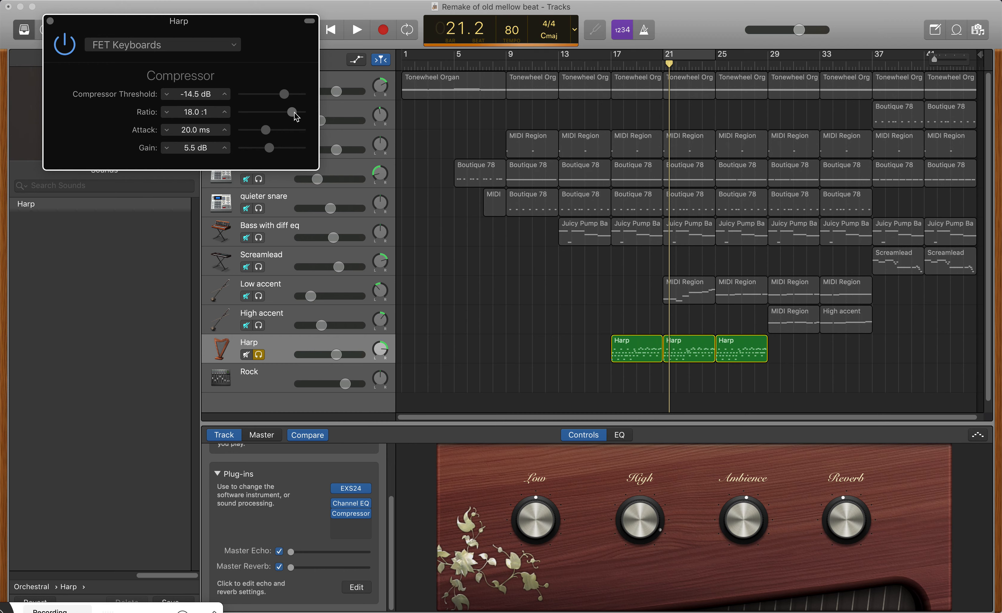
left_click(631, 66)
key("space")
left_click_drag(292, 112, 252, 117)
key("space")
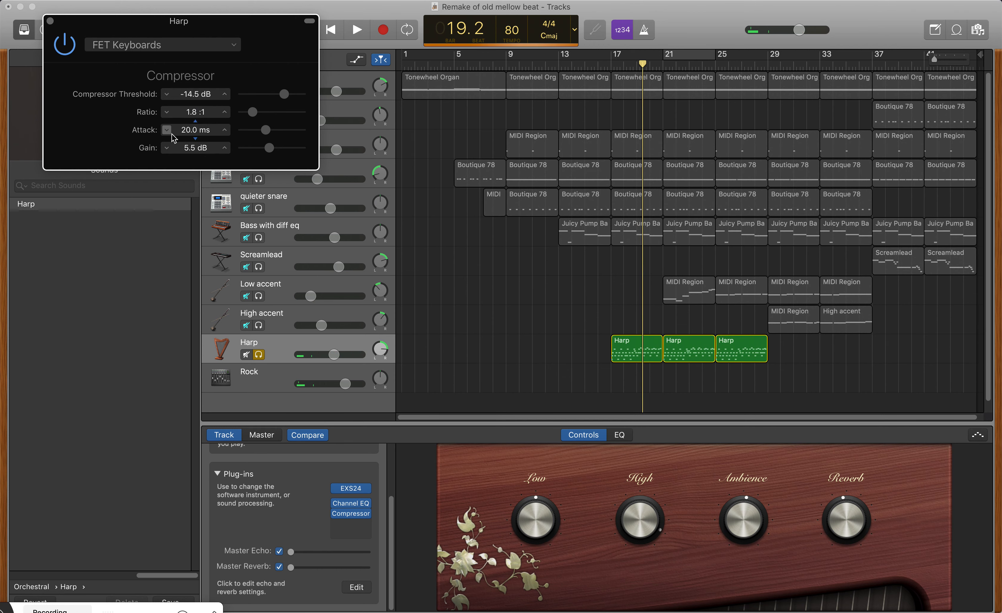
Try the compressor attack at 200.0 ms, then set it to 14.0 ms.
left_click_drag(267, 136, 315, 134)
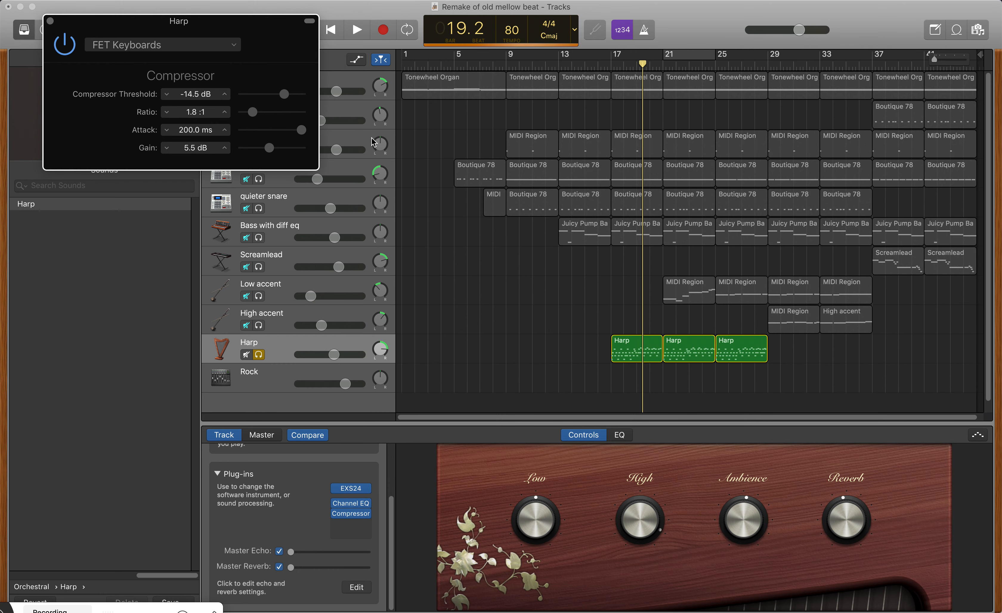
left_click_drag(302, 130, 260, 132)
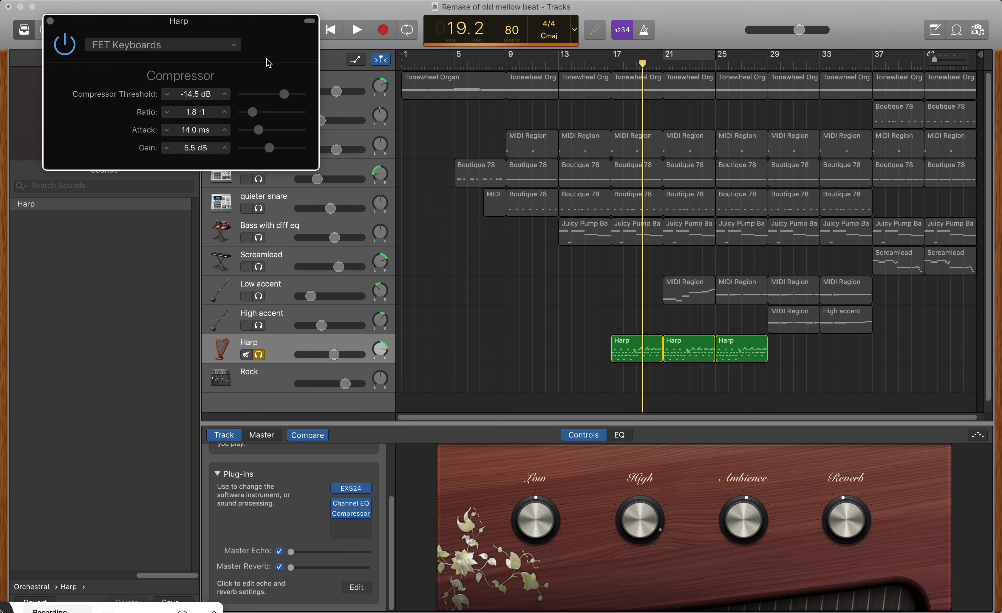
Set the Harp compressor's threshold to -9.5 dB and gain to 2.0 dB, with the playhead at bar 17.
left_click_drag(256, 35, 262, 40)
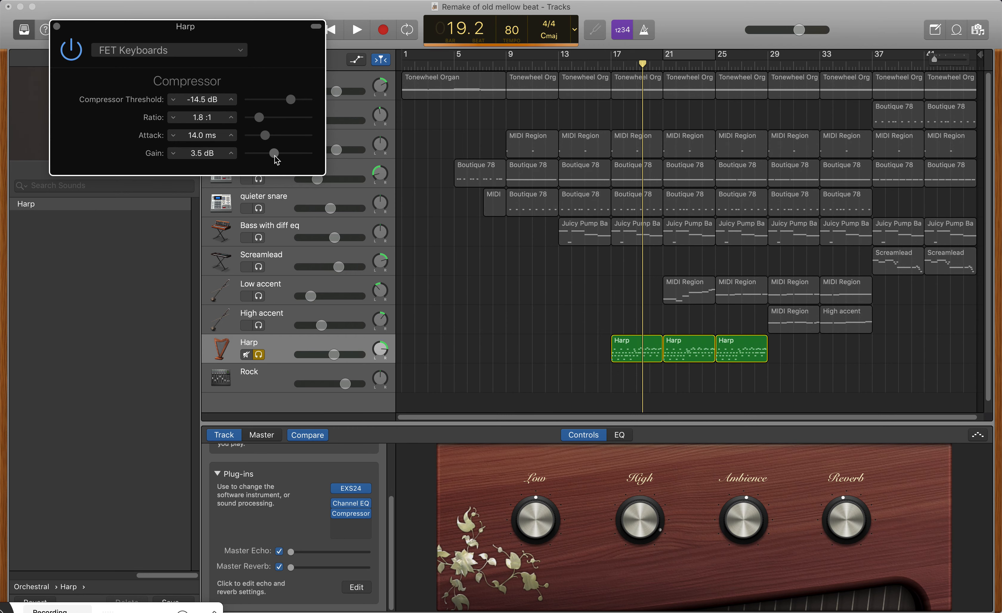
left_click(619, 67)
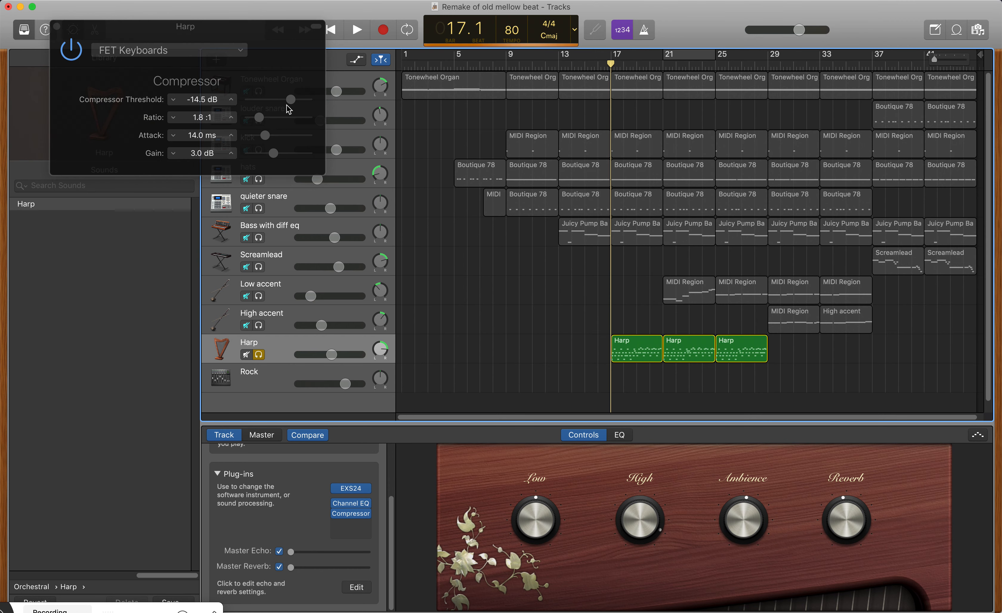
left_click_drag(290, 100, 299, 100)
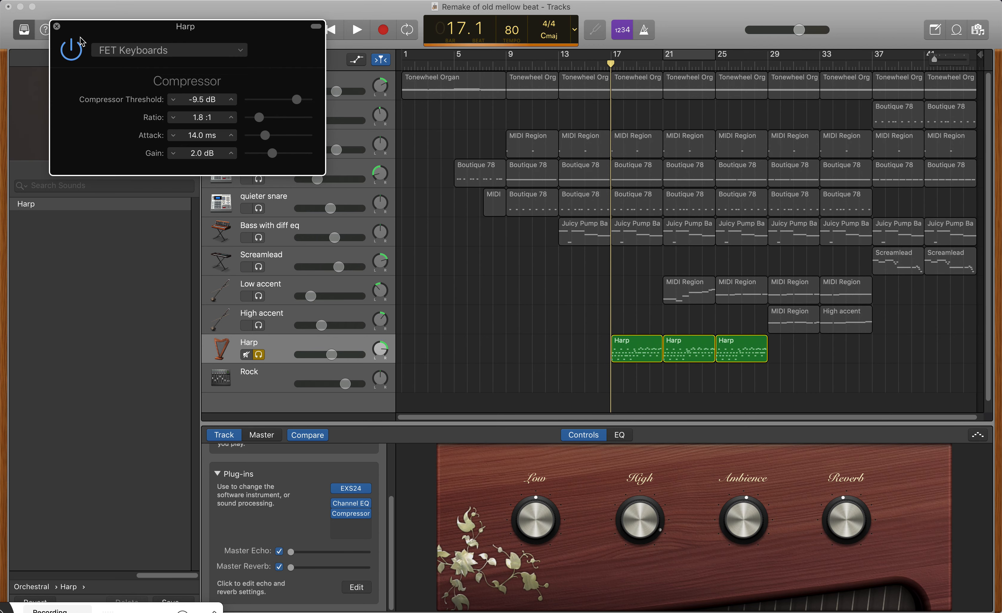
Play the soloed Harp and set its compressor gain to 5.0 dB while listening.
key("super+w")
key("space")
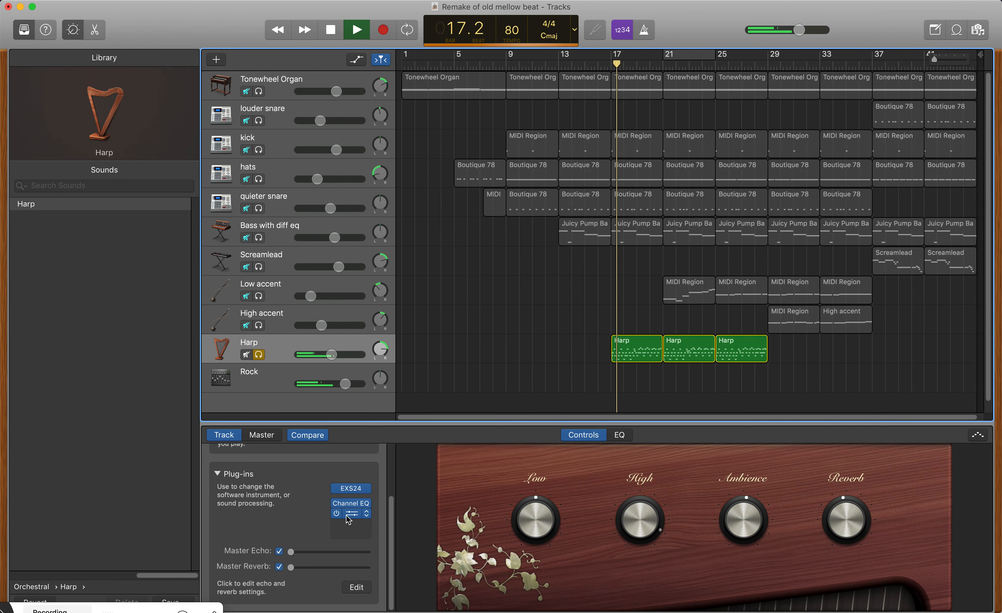
left_click(348, 516)
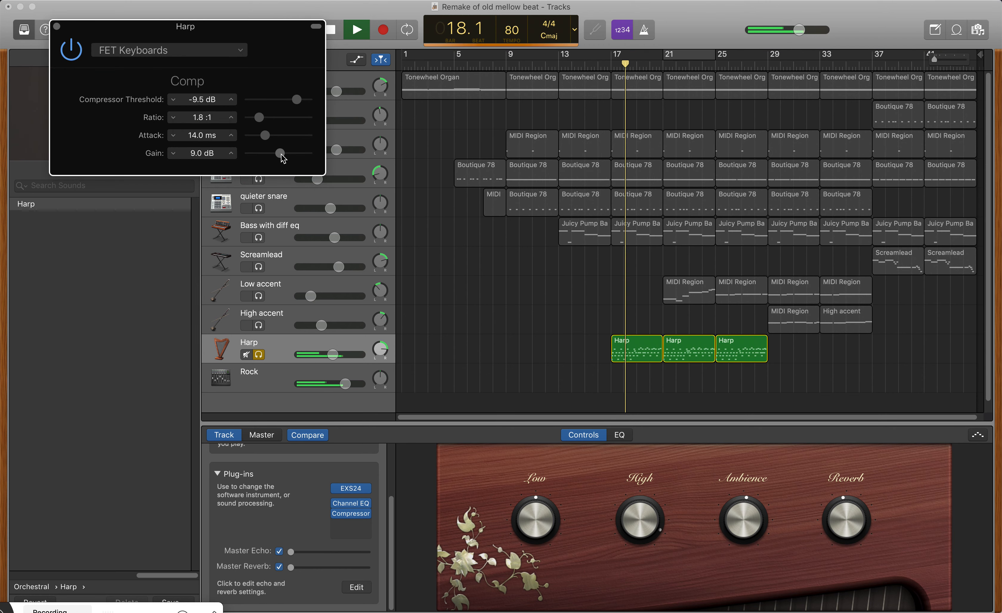
left_click_drag(281, 158, 291, 157)
key("space")
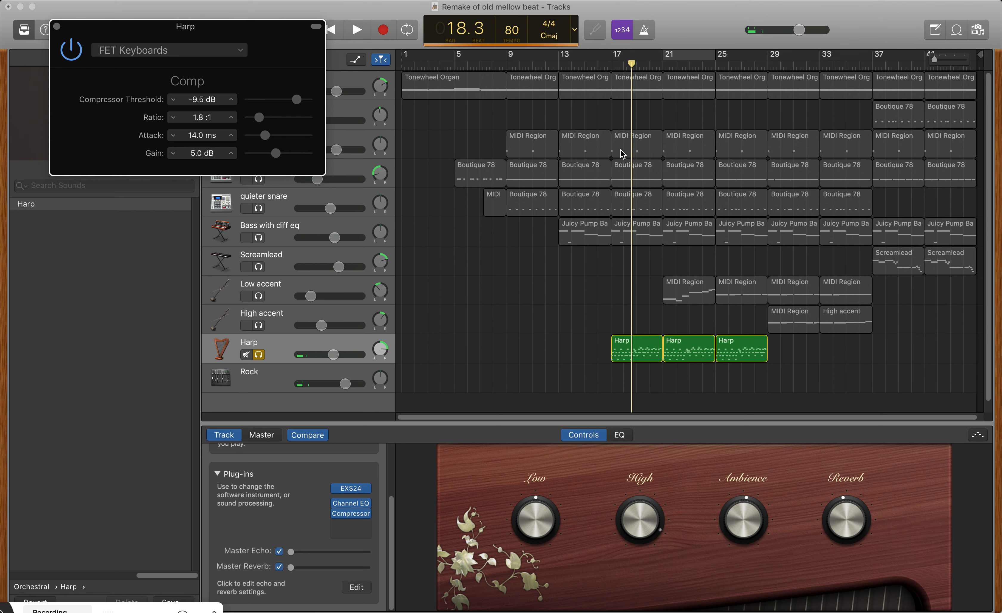
Play from bar 17 and unsolo the Harp to hear it in the full mix.
left_click(617, 81)
key("space")
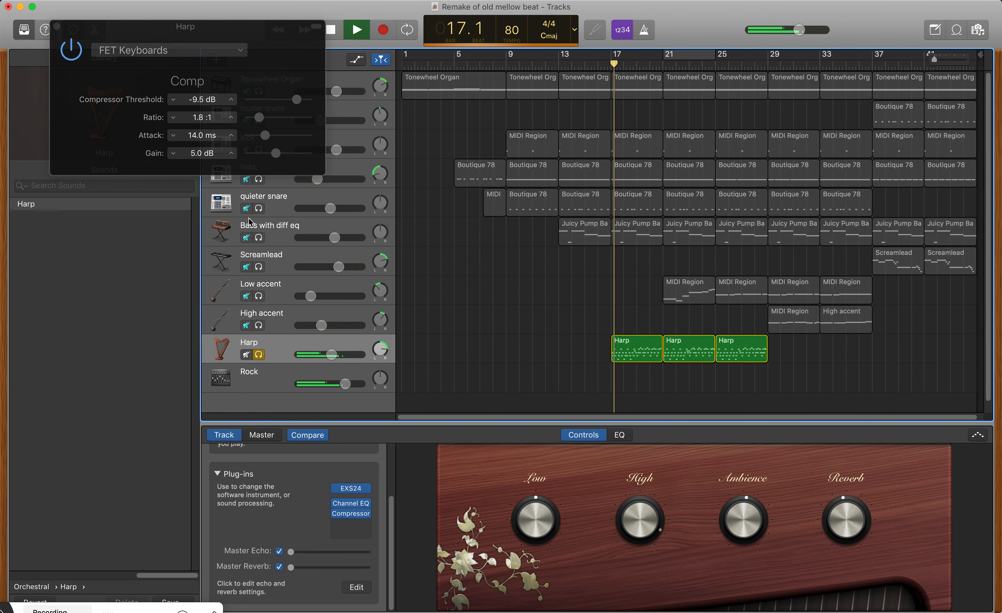
left_click(259, 354)
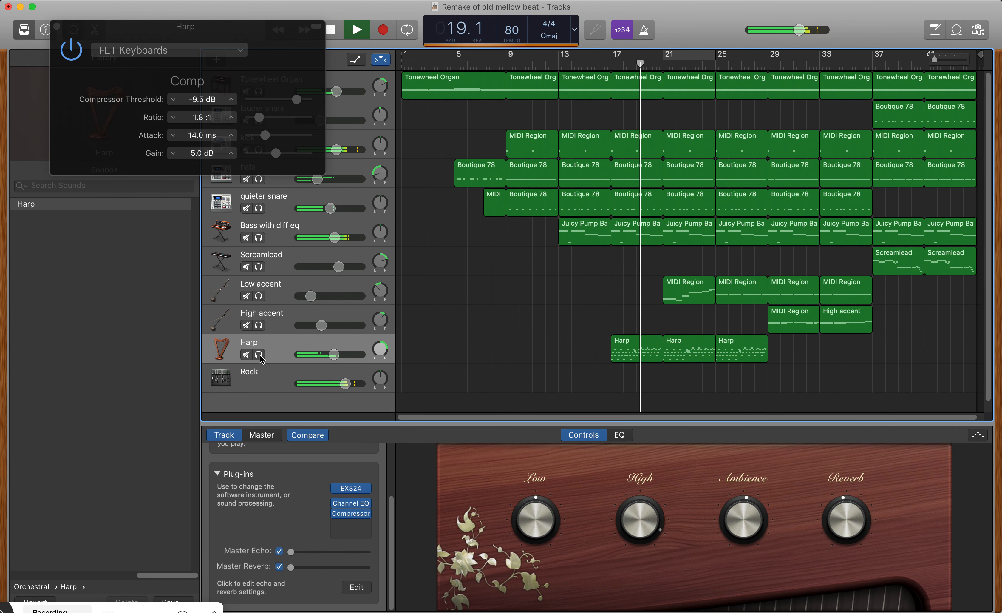
key("space")
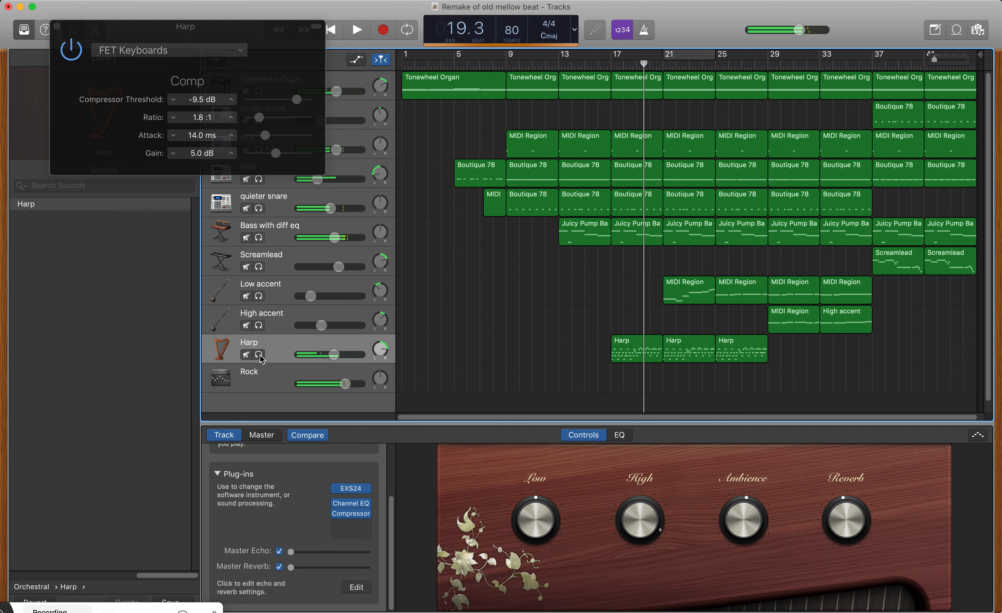
Close the Harp's compressor and reduce the low frequencies in the Harp's EQ.
left_click(57, 26)
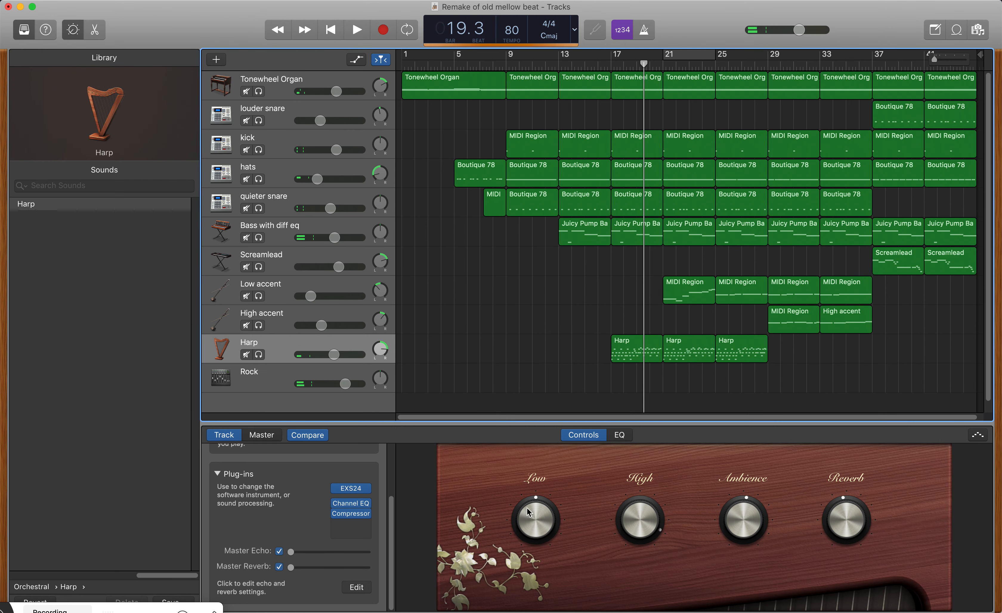
left_click(614, 436)
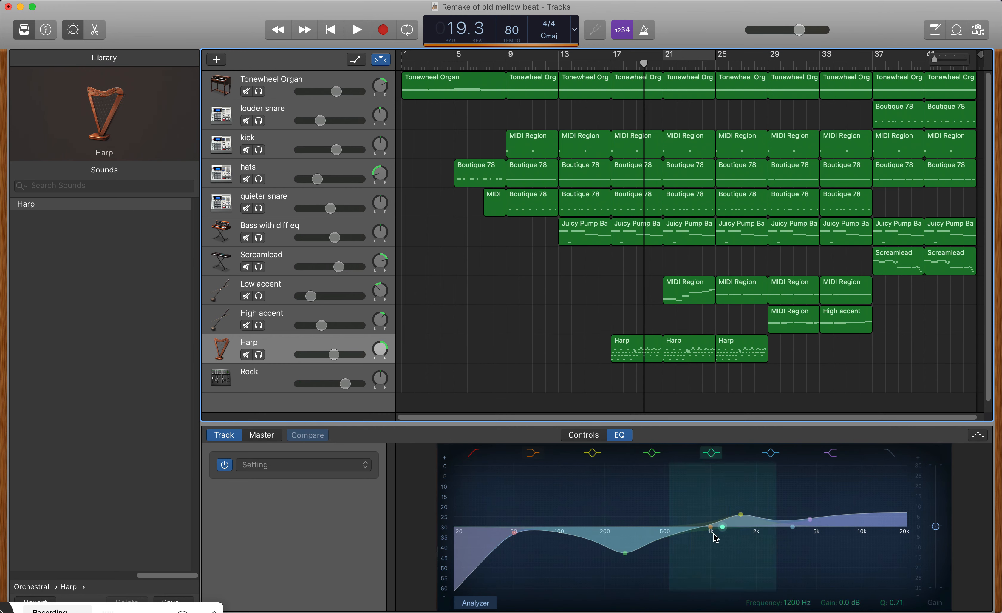
left_click_drag(696, 530, 597, 551)
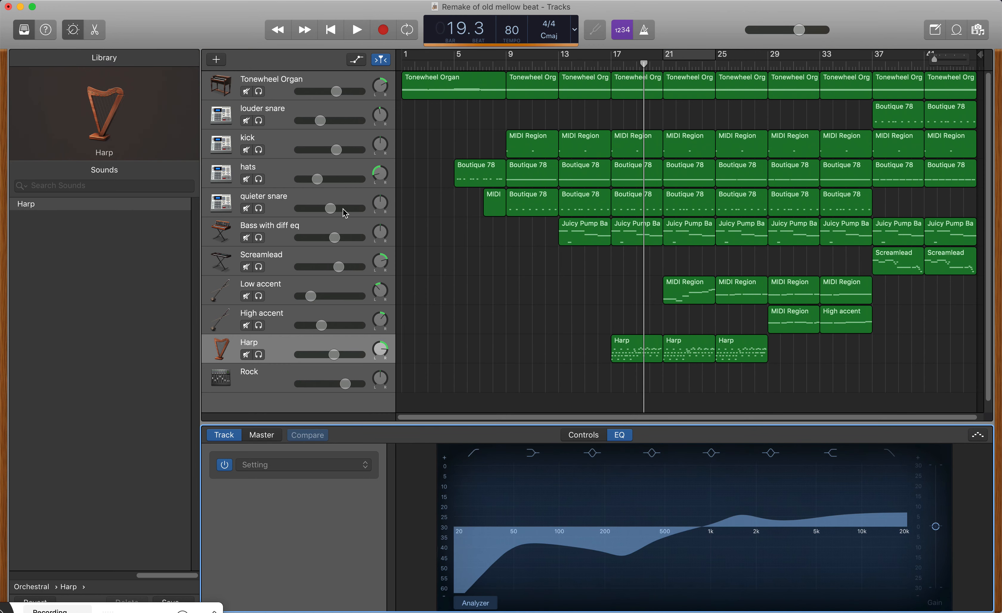
Solo the Bass with diff eq track and play it from bar 17 with the EQ displayed.
left_click(338, 227)
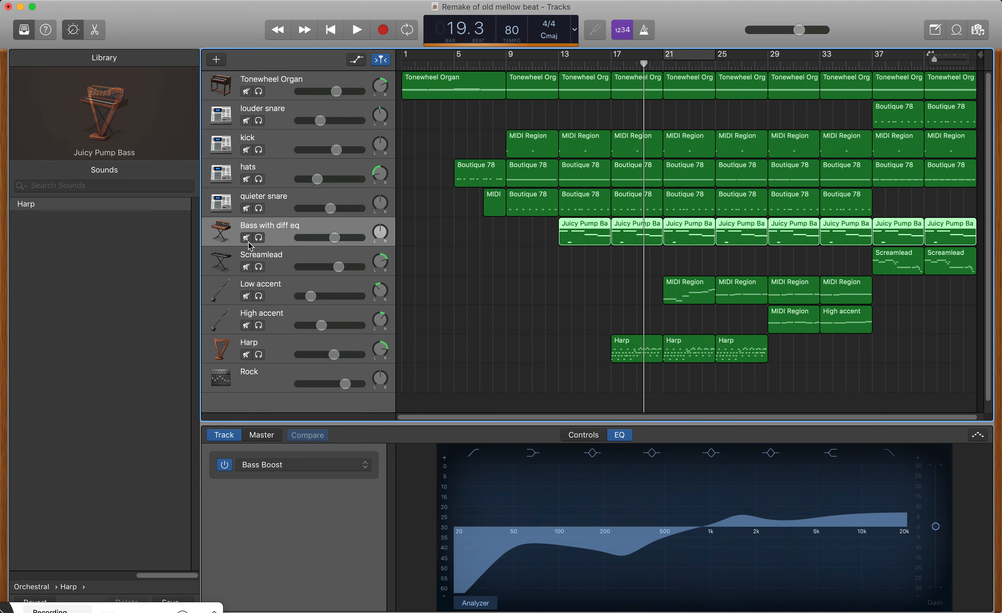
key("s")
left_click(612, 61)
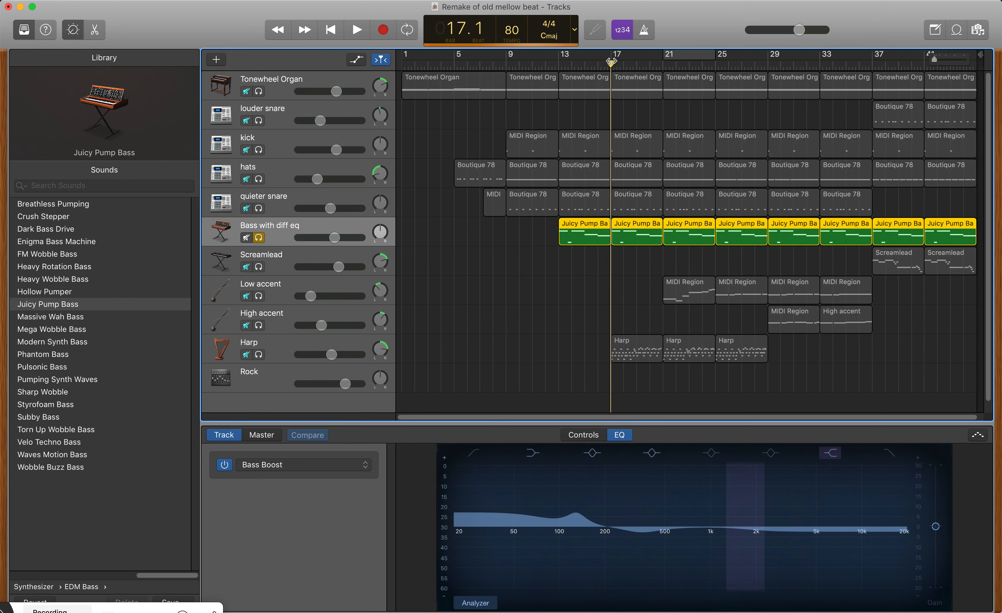
key("space")
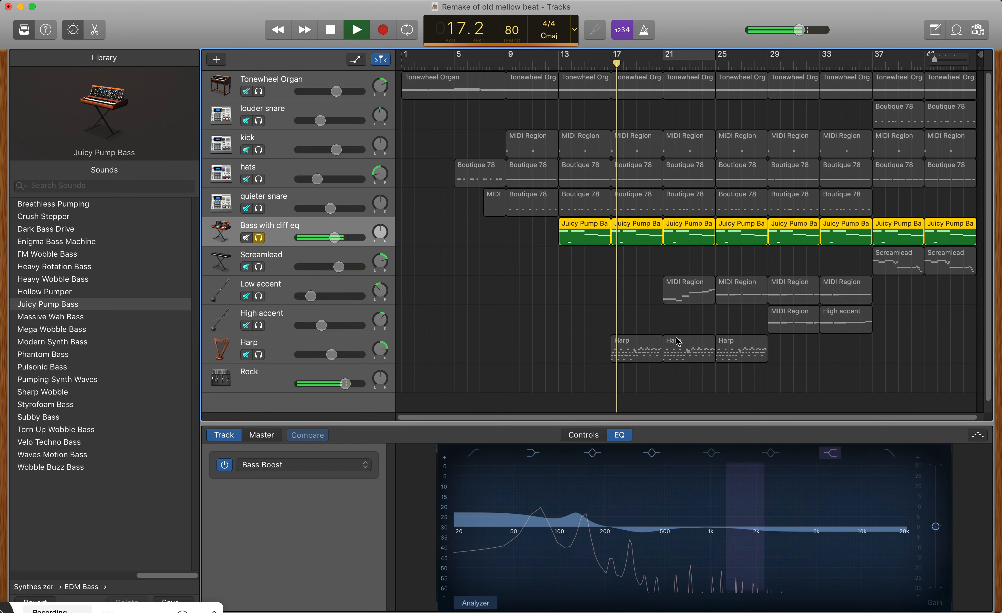
left_click(592, 437)
left_click(621, 435)
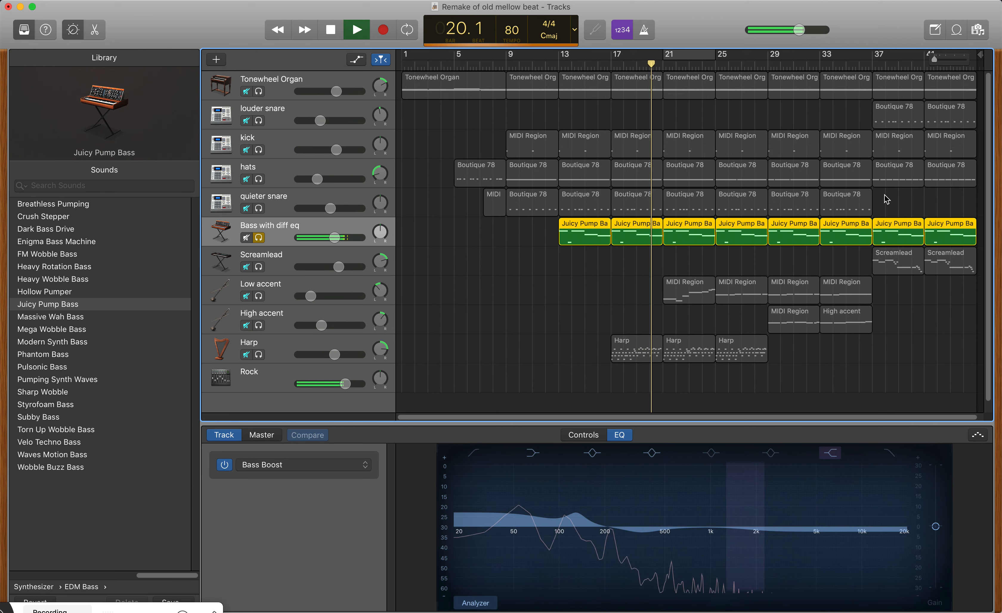
key("space")
Enable a low-cut filter at about 40 Hz in the bass EQ, toggling it off and on to compare.
left_click(473, 453)
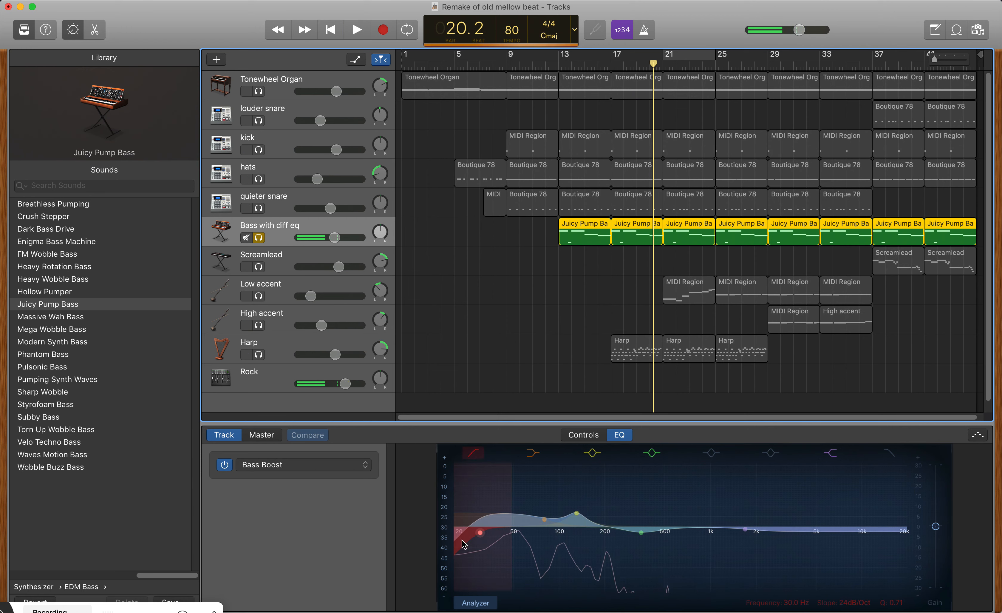
left_click_drag(462, 540, 481, 543)
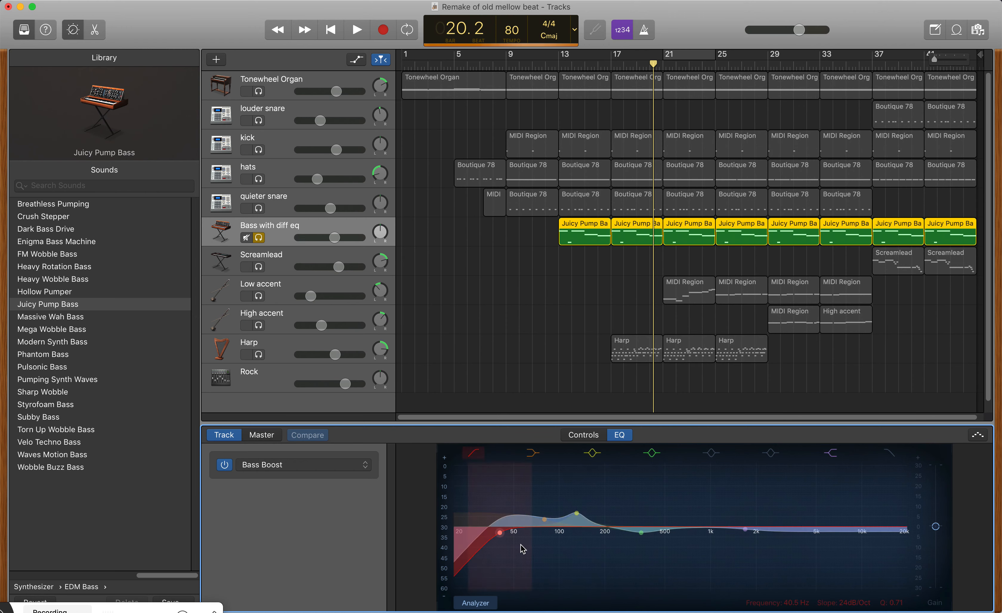
left_click(476, 456)
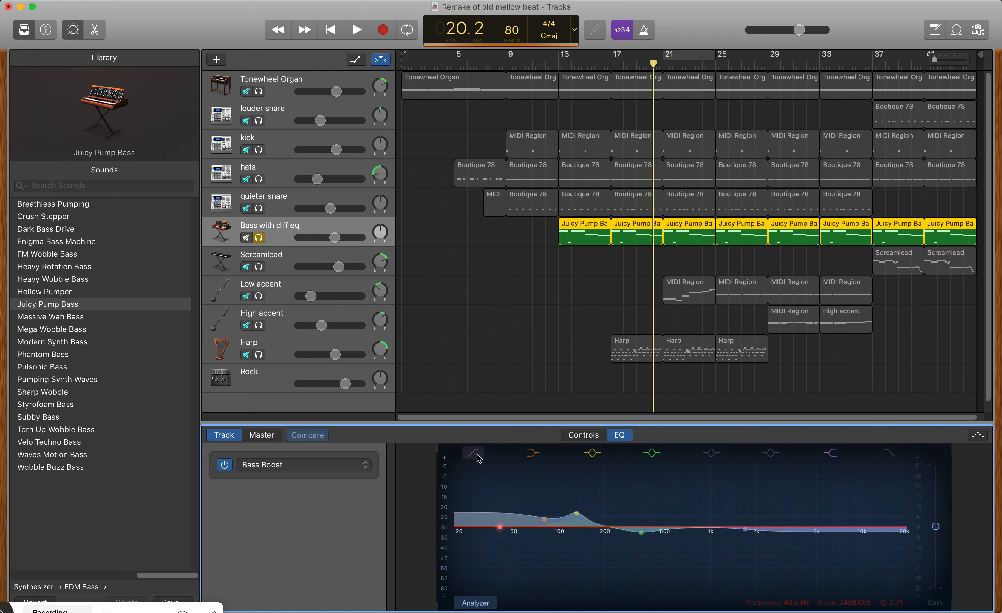
left_click(474, 457)
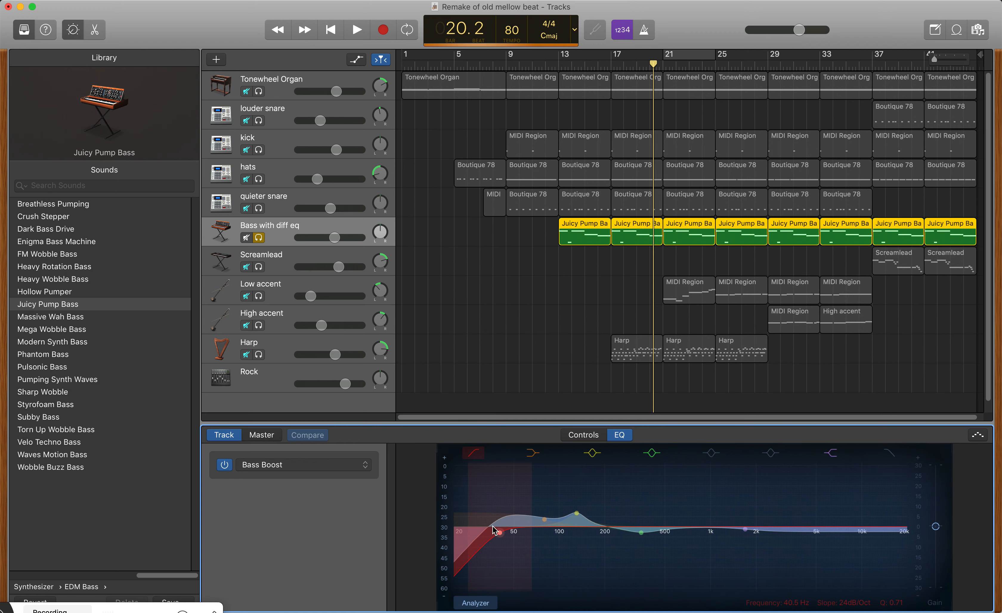
mouse_move(497, 537)
left_mouse_down()
mouse_move(532, 537)
mouse_move(498, 542)
left_mouse_up()
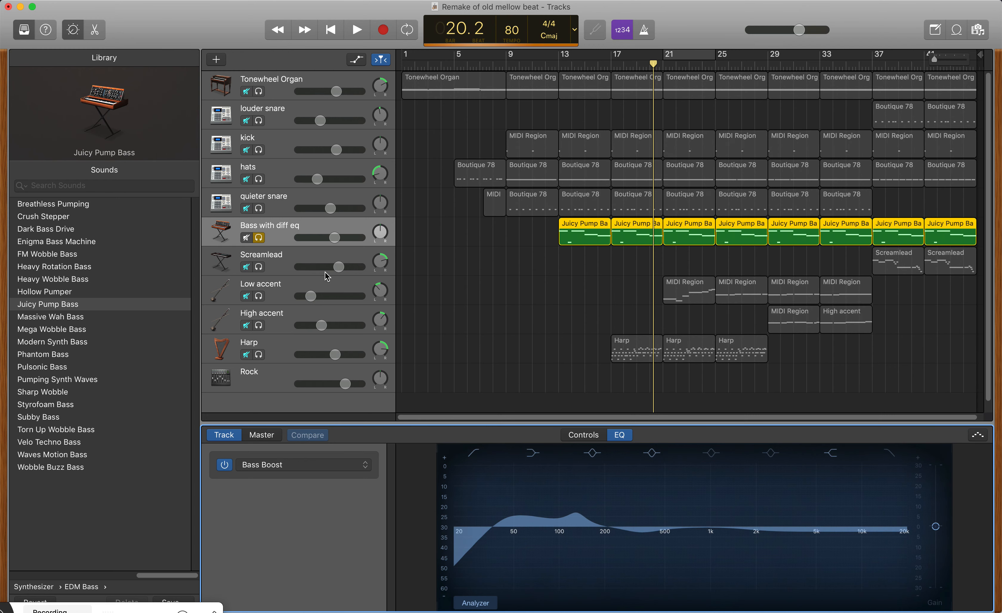
Unsolo the bass, play the full mix from bar 13, and check the bass volume automation.
left_click(559, 73)
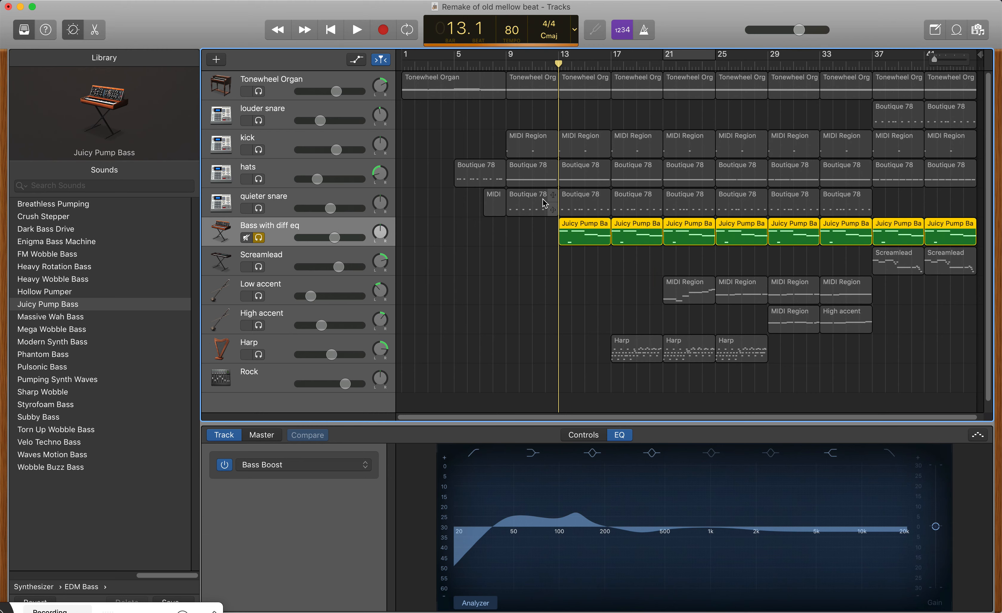
left_click(264, 239)
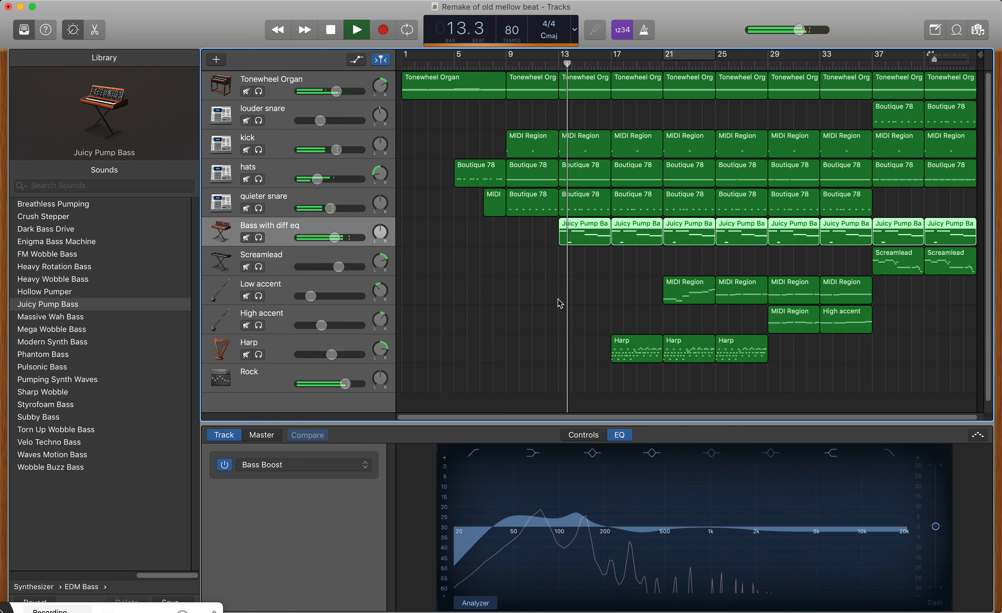
mouse_move(328, 238)
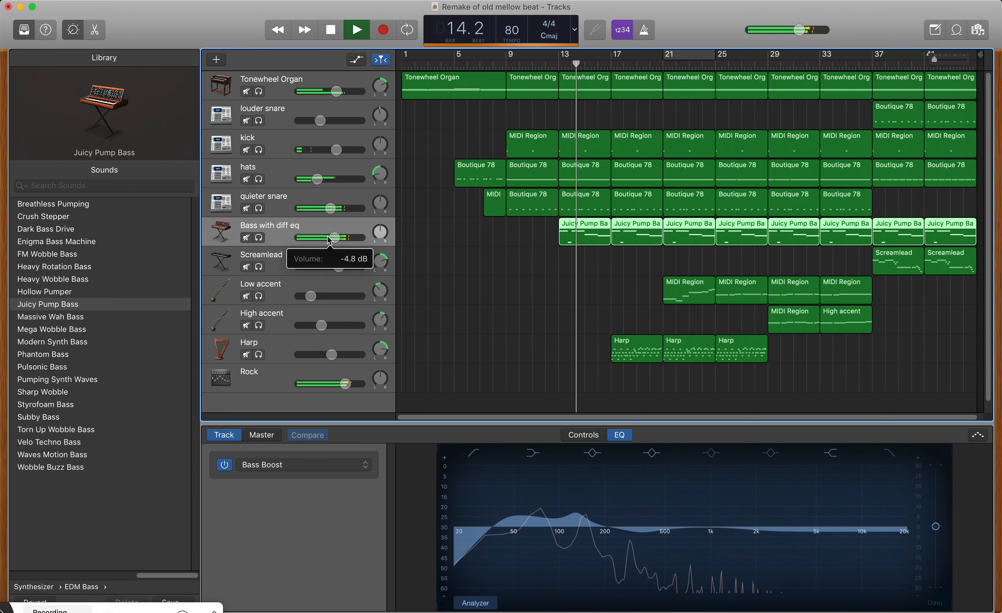
key("space")
key("a")
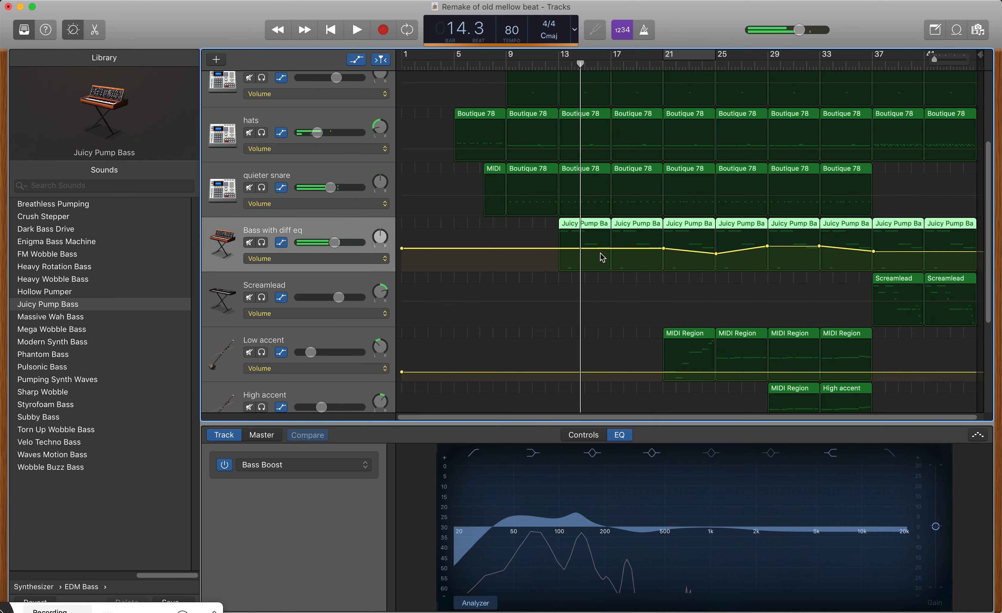
key("a")
Solo the quieter snare and, during playback, boost its EQ around 1 kHz and by 17.0 dB at 128 Hz.
left_click(324, 205)
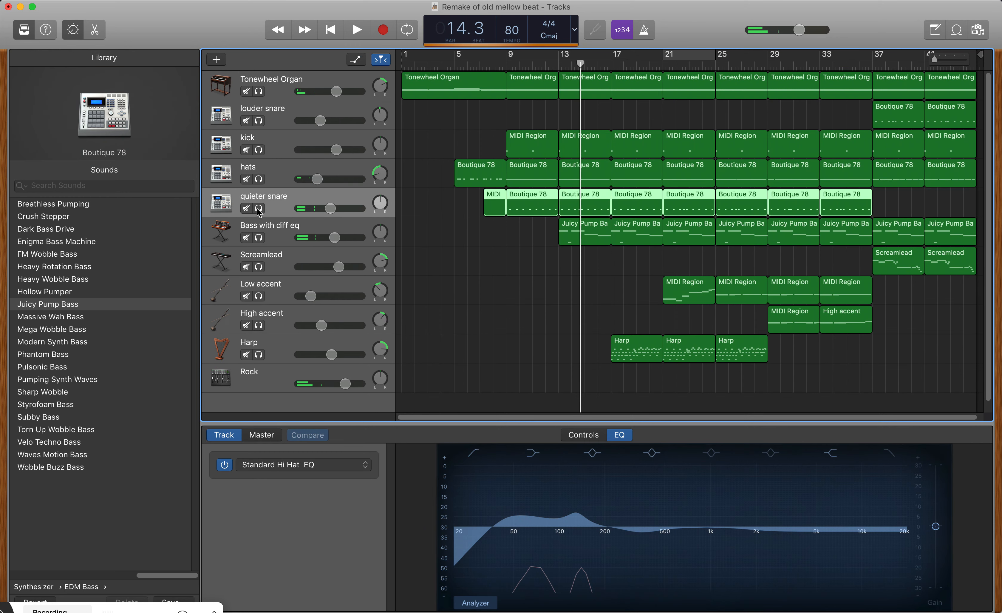
left_click(259, 208)
key("a")
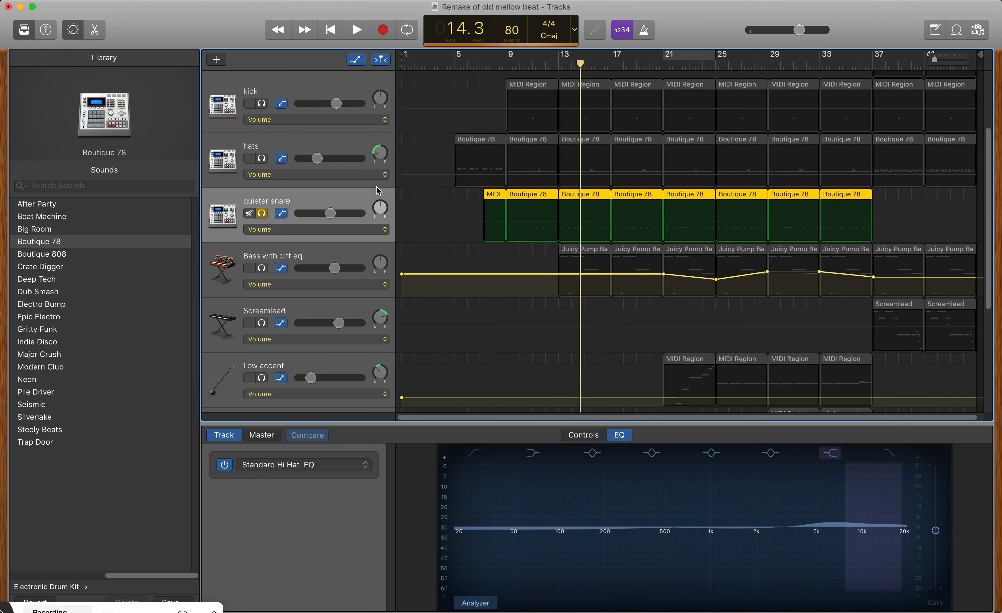
key("a")
key("space")
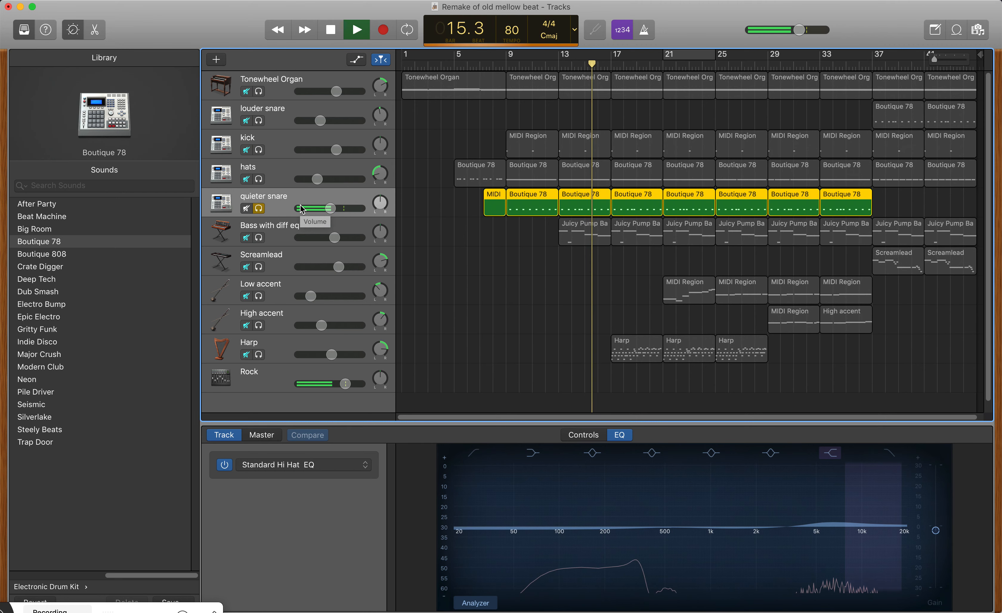
left_click_drag(700, 530, 714, 511)
left_click_drag(605, 526, 576, 479)
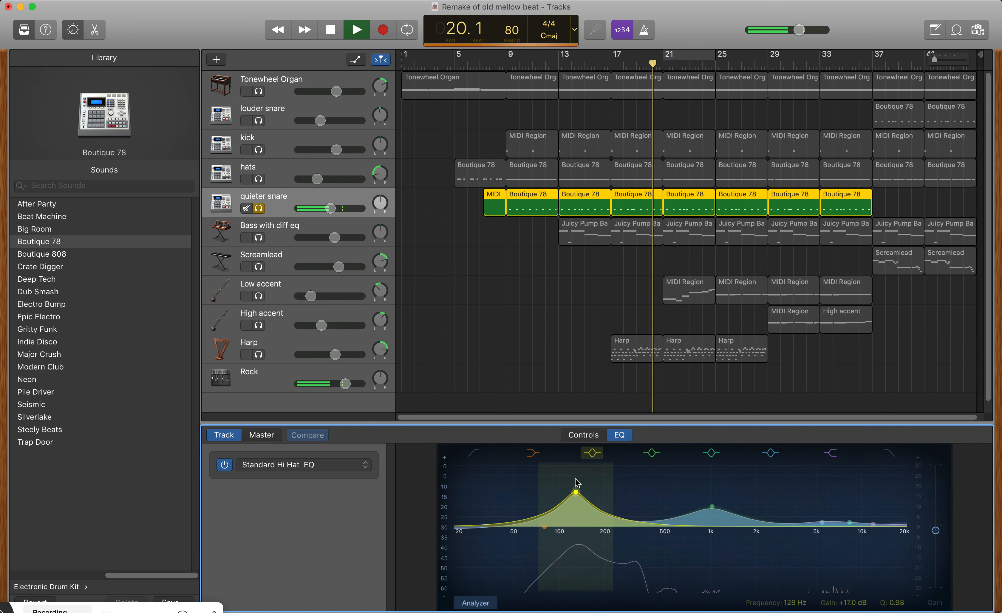
Unsolo the quieter snare and trim its EQ boosts around 1 kHz and 5500 Hz against the full mix.
left_click(259, 208)
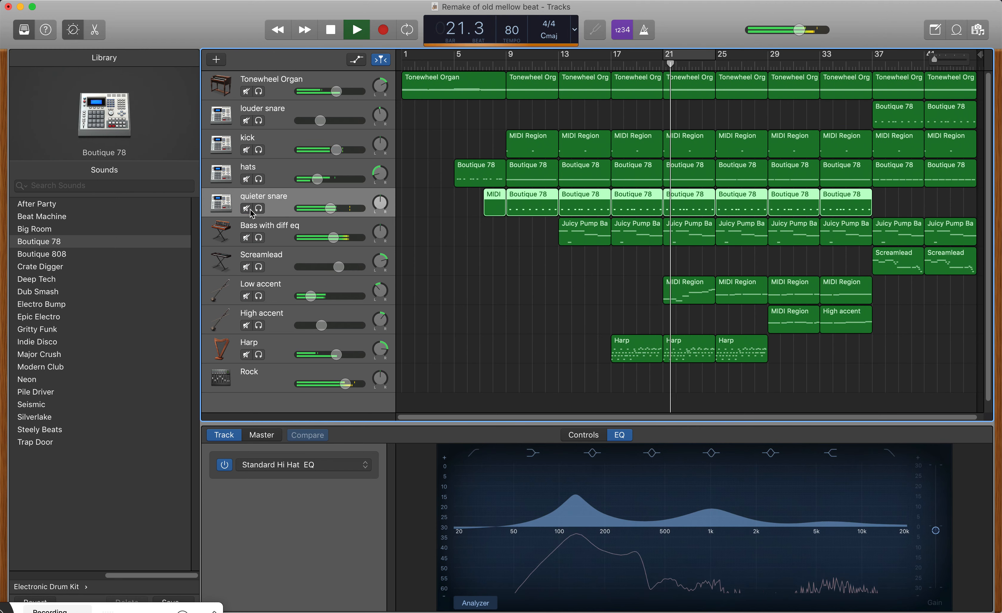
left_click_drag(709, 508, 710, 511)
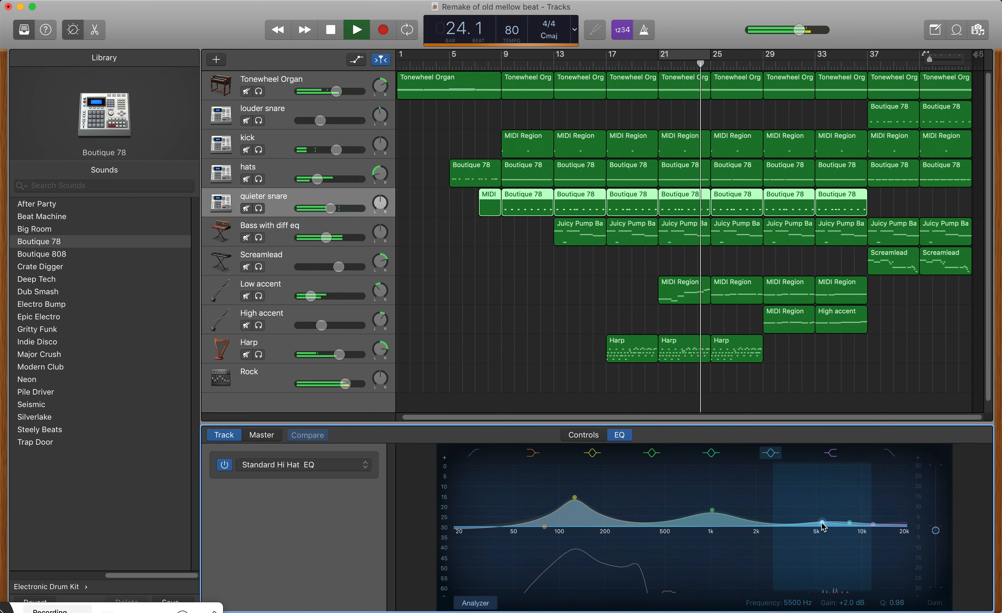
mouse_move(831, 530)
left_mouse_down()
mouse_move(835, 577)
mouse_move(833, 529)
left_mouse_up()
key("space")
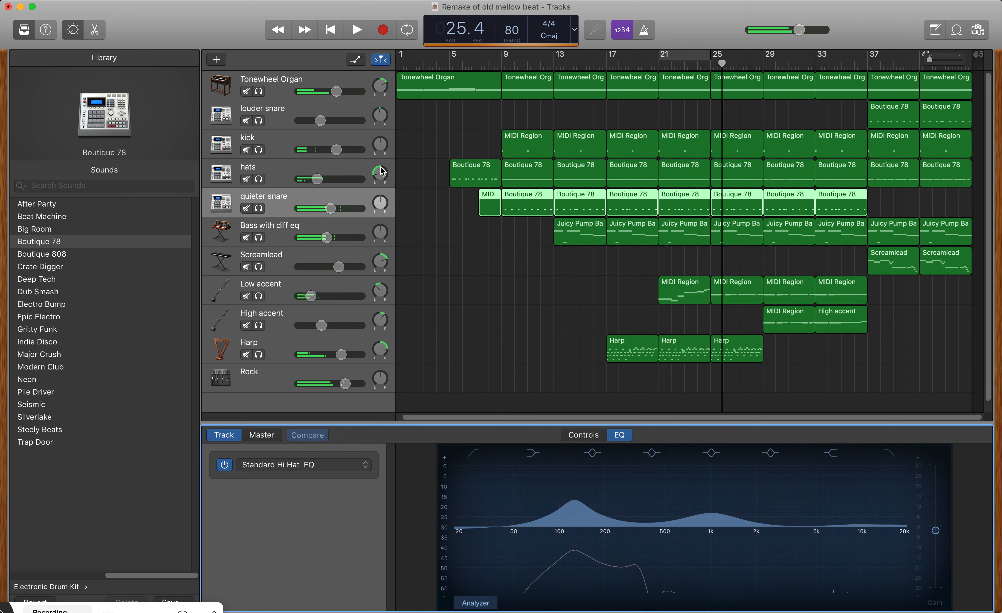
Select the Low accent track and listen to it in the full mix from bar 21.
left_click(340, 283)
left_click(657, 64)
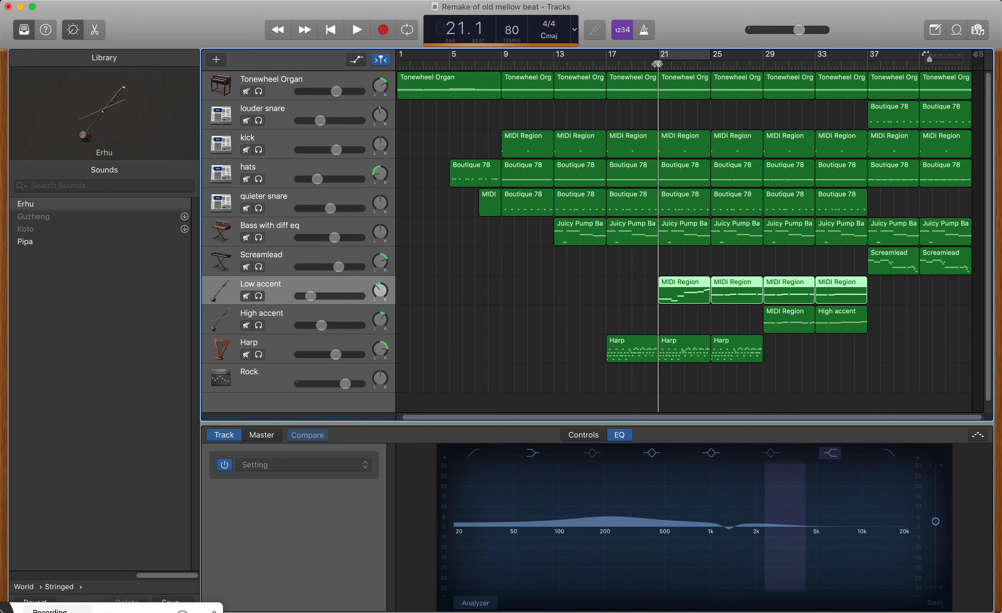
key("space")
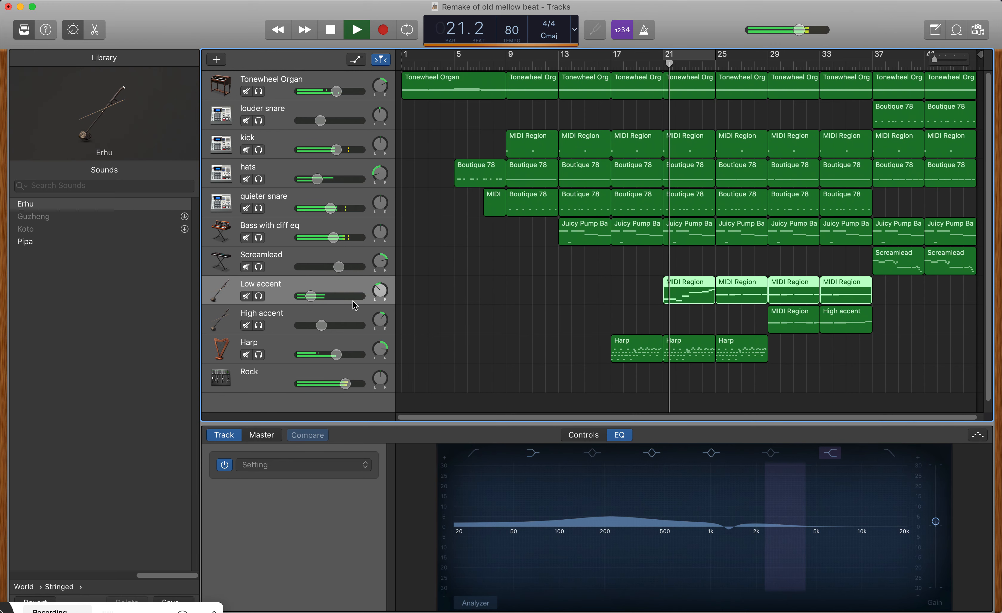
key("space")
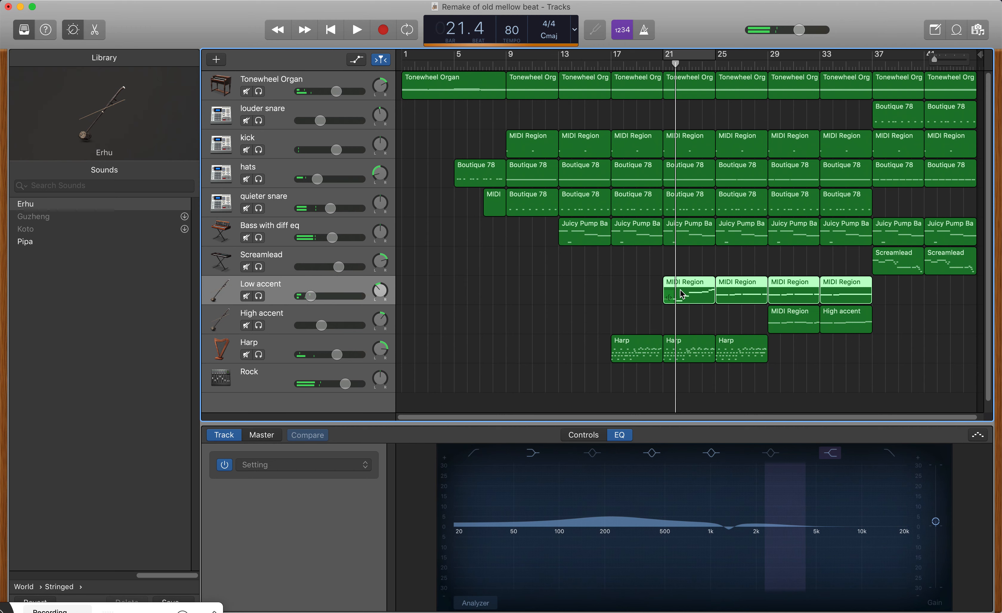
Cut the Low accent's EQ around 220 Hz, boost its high shelf, and play the mix from bar 21.
mouse_move(626, 526)
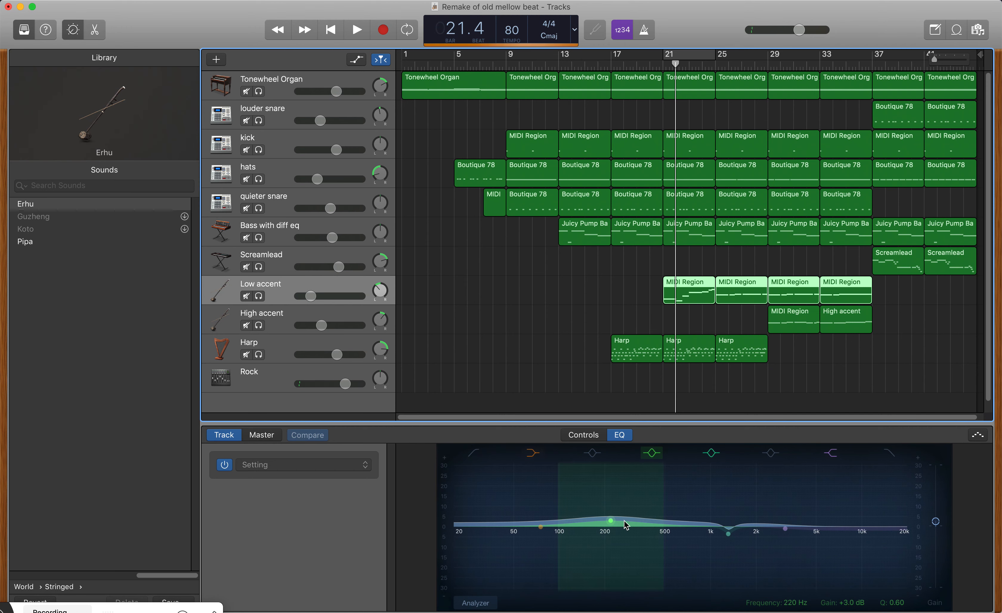
left_click_drag(610, 523, 610, 548)
left_click_drag(783, 531, 706, 509)
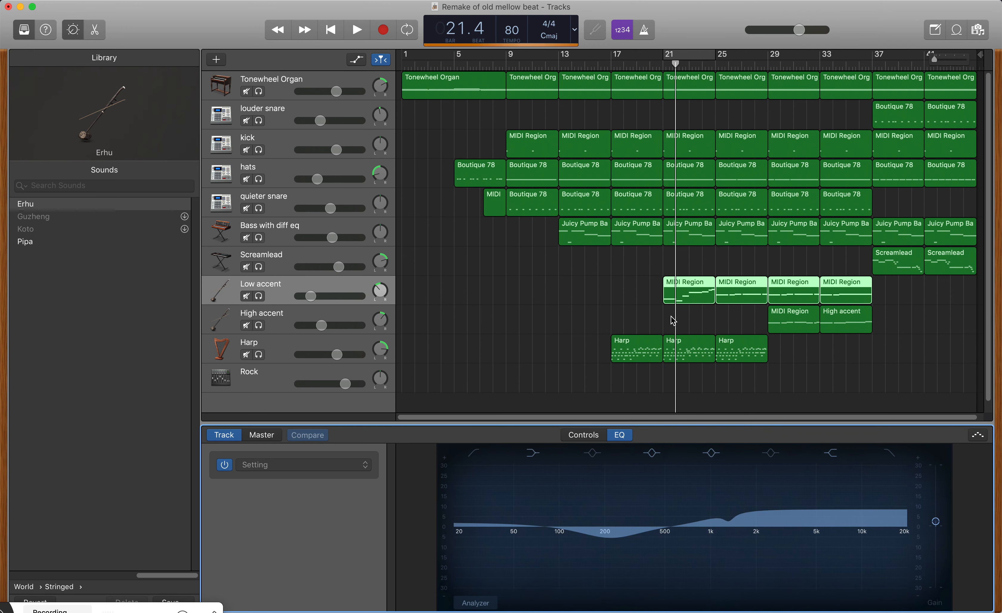
left_click(663, 66)
key("space")
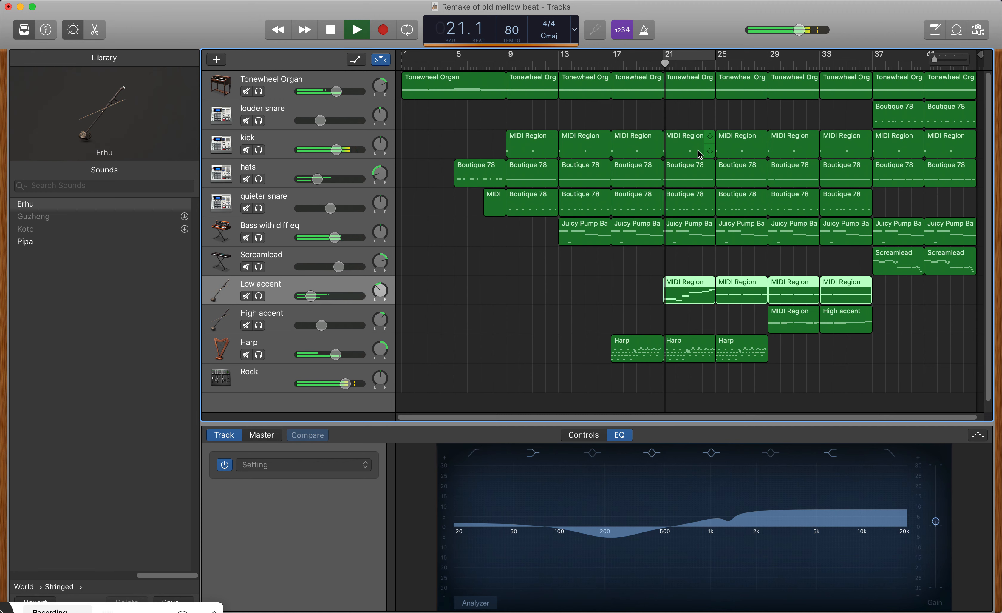
Raise the Low accent's EQ high shelf slightly and lift its volume automation line during playback.
left_click(714, 528)
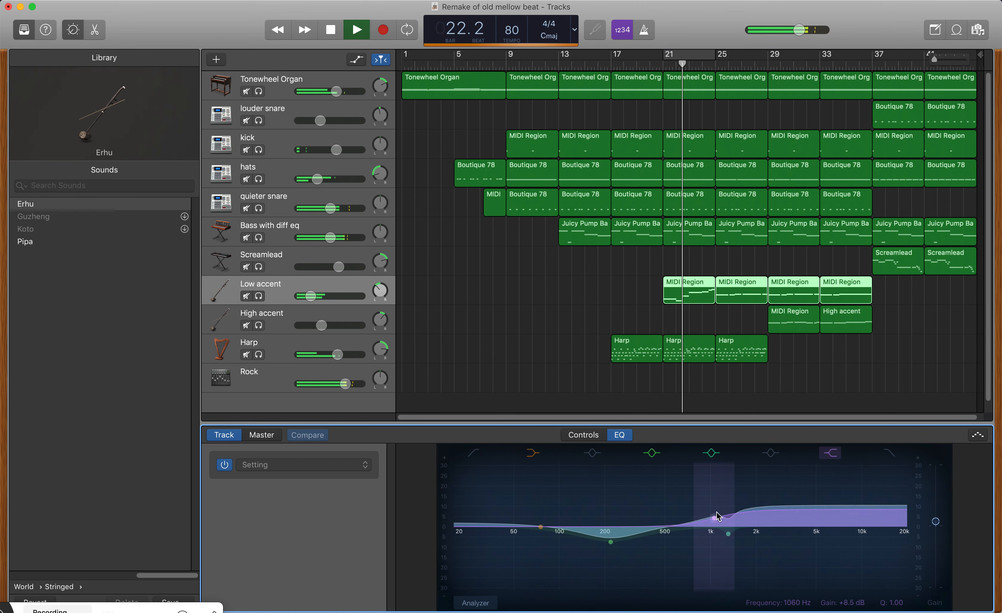
key("a")
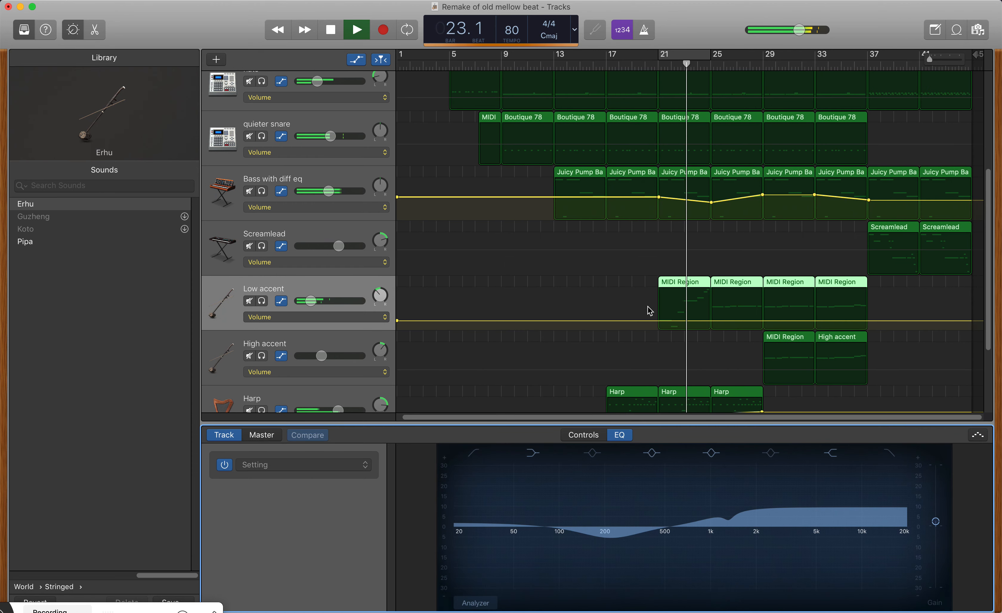
left_click_drag(647, 321, 642, 315)
Pan the Low accent to about +3, stop playback and trim its track volume slightly.
left_click_drag(378, 297, 378, 300)
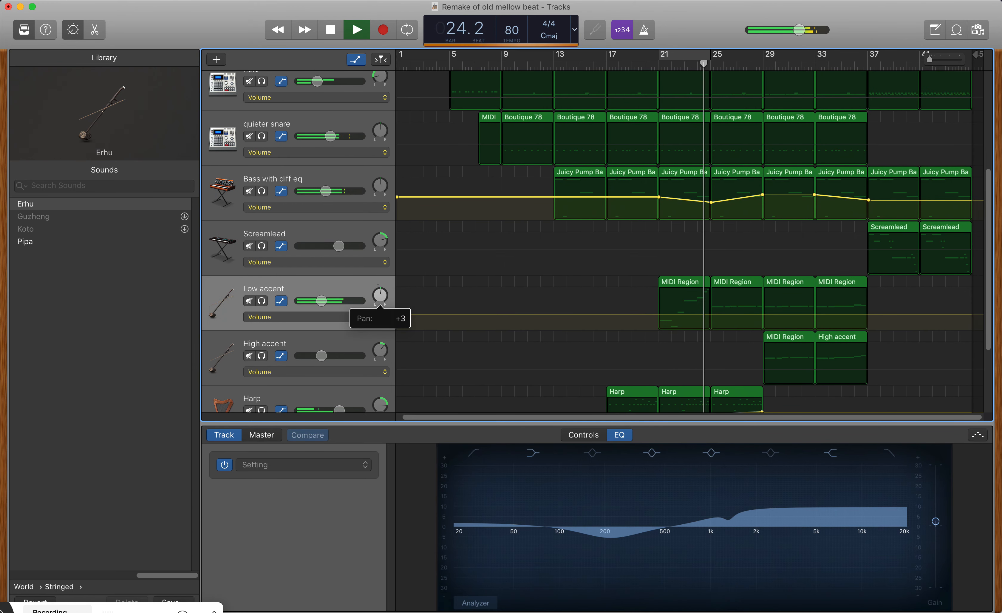
key("a")
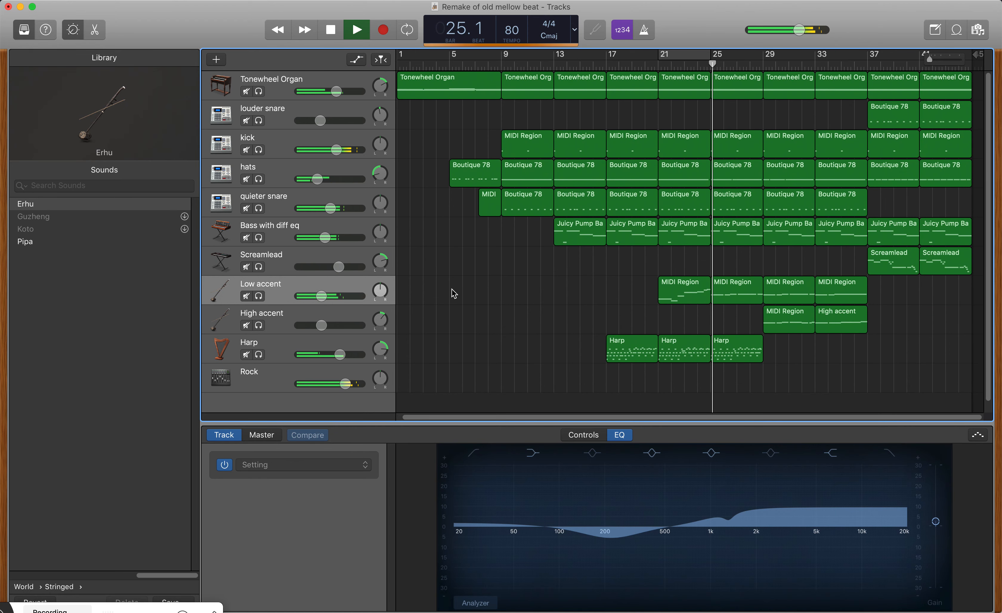
key("space")
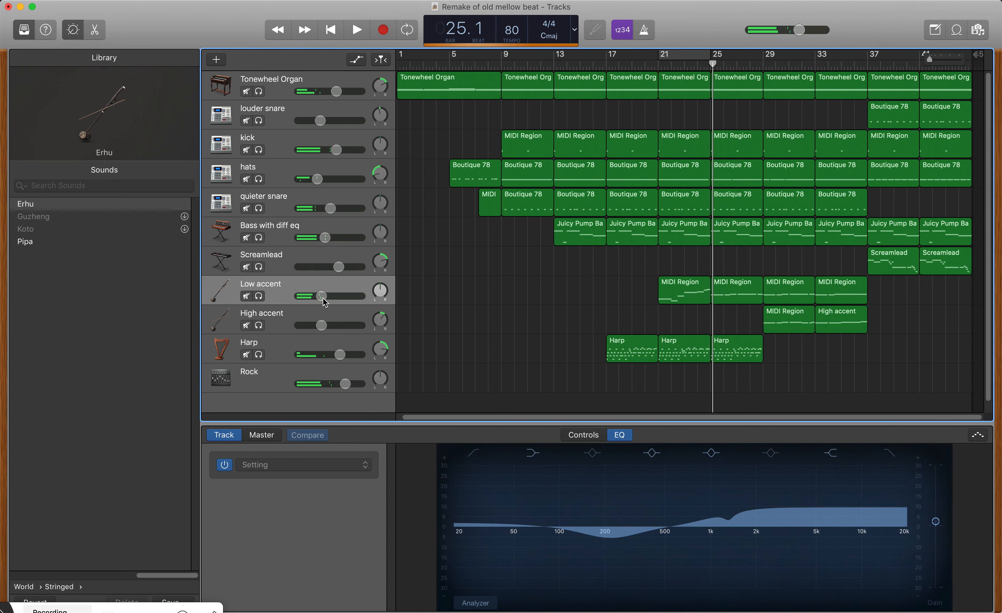
left_click_drag(325, 302, 322, 302)
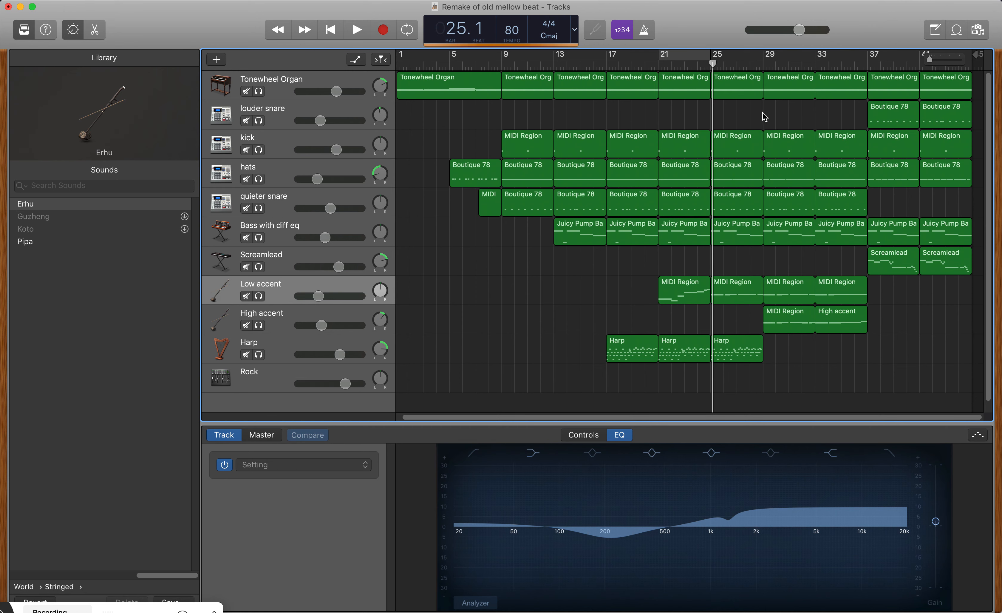
Automate the Low accent's pan to stay at the centre until bar 29 and shift left from there.
left_click(763, 66)
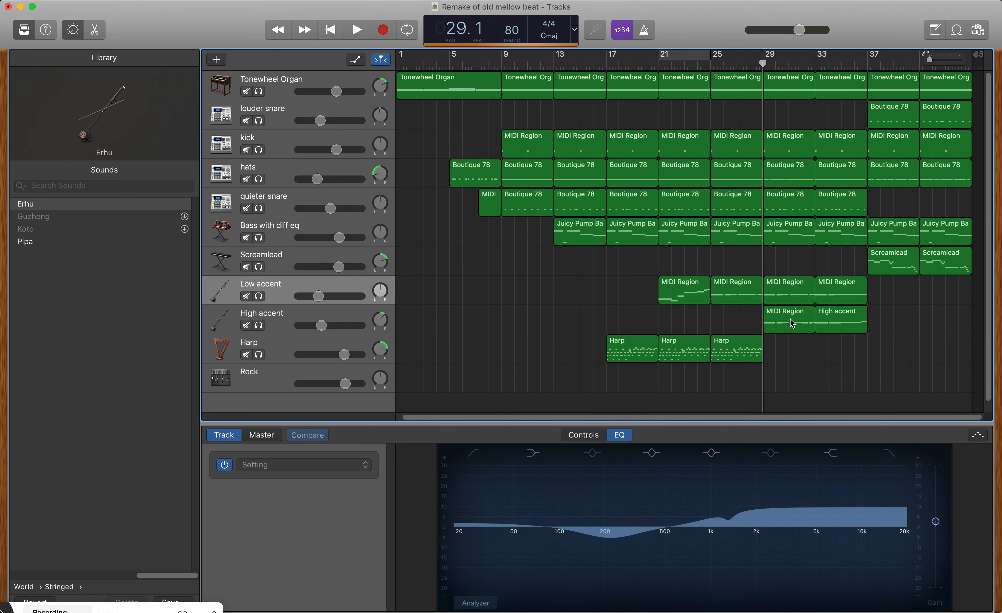
left_click_drag(380, 290, 380, 293)
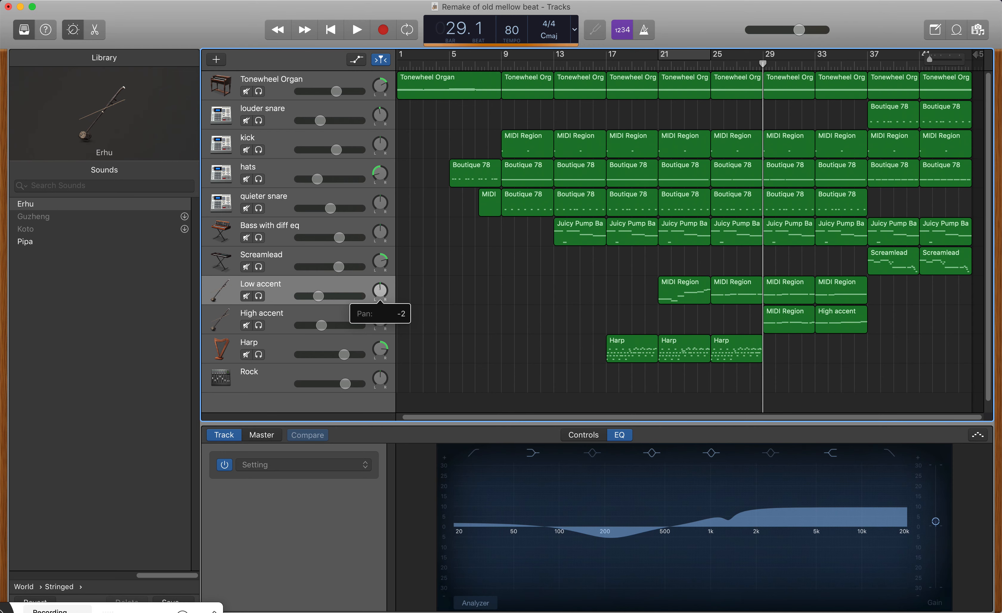
key("a")
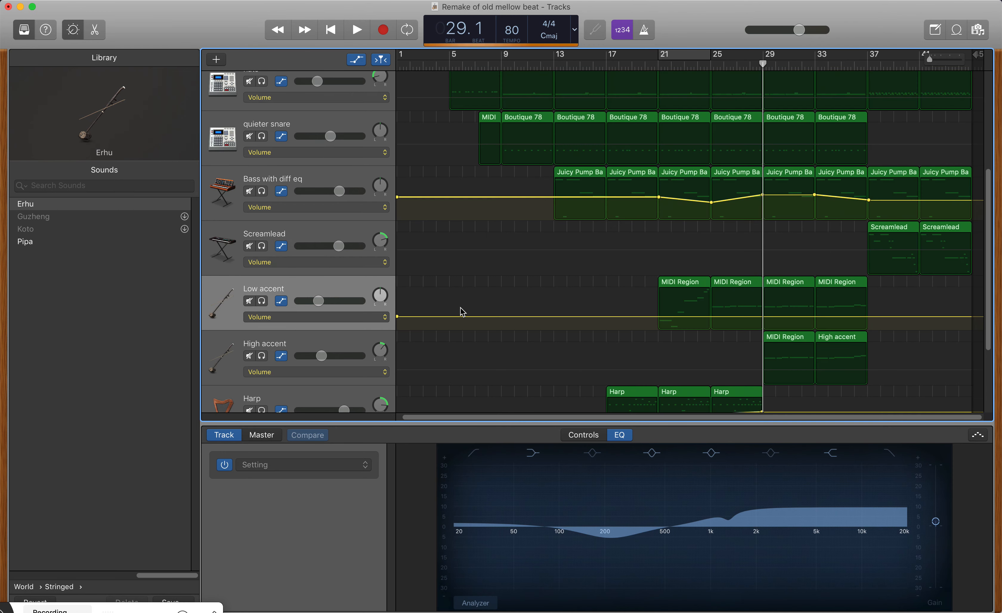
left_click(359, 320)
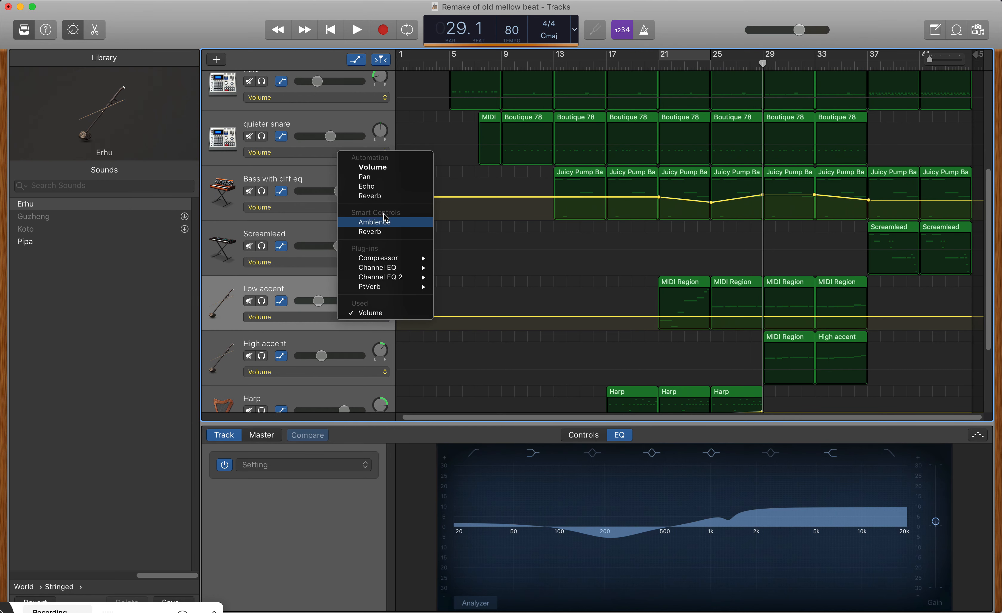
left_click(379, 178)
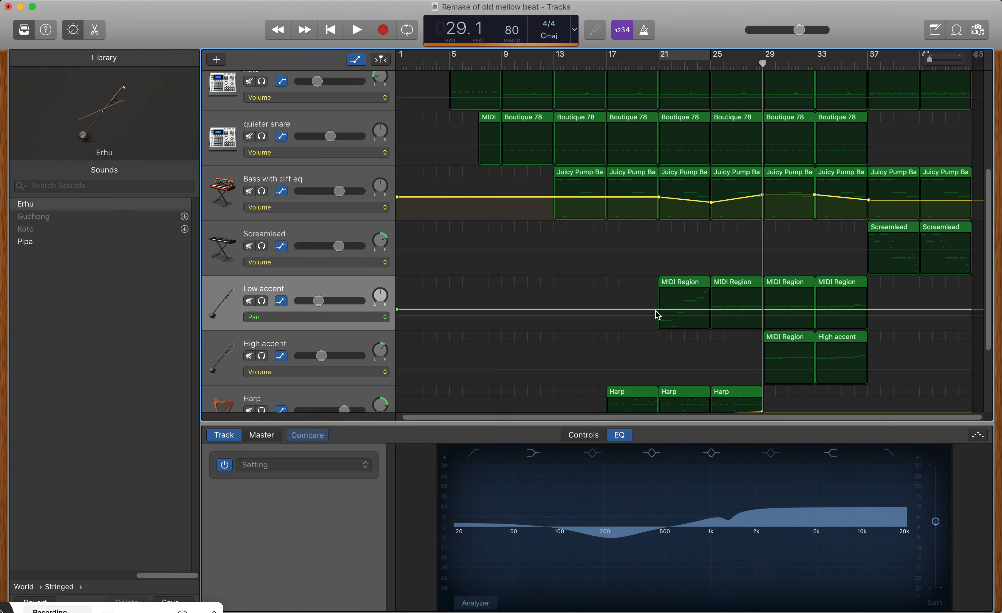
left_click_drag(673, 313, 673, 307)
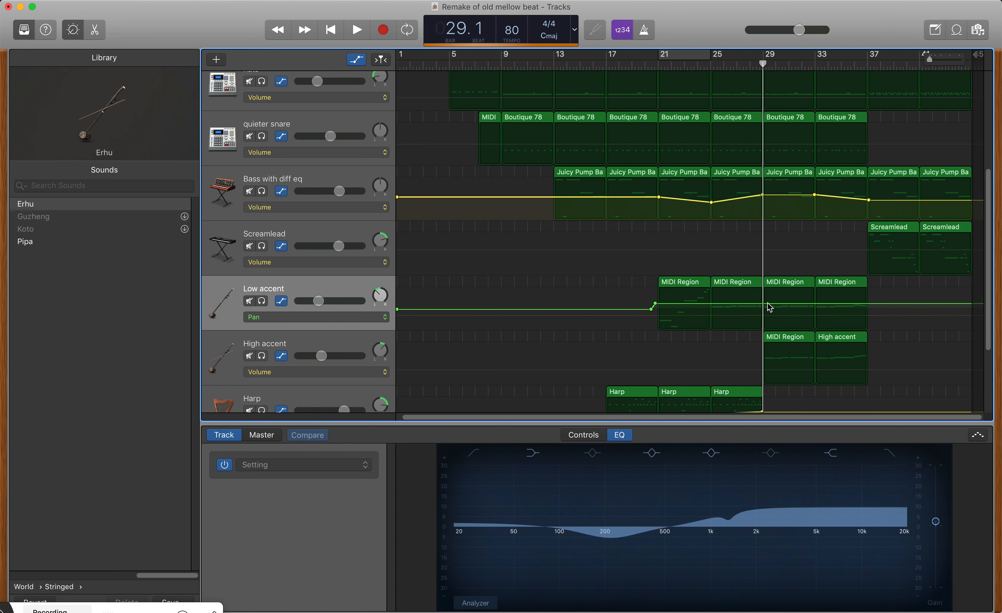
left_click_drag(759, 306, 761, 311)
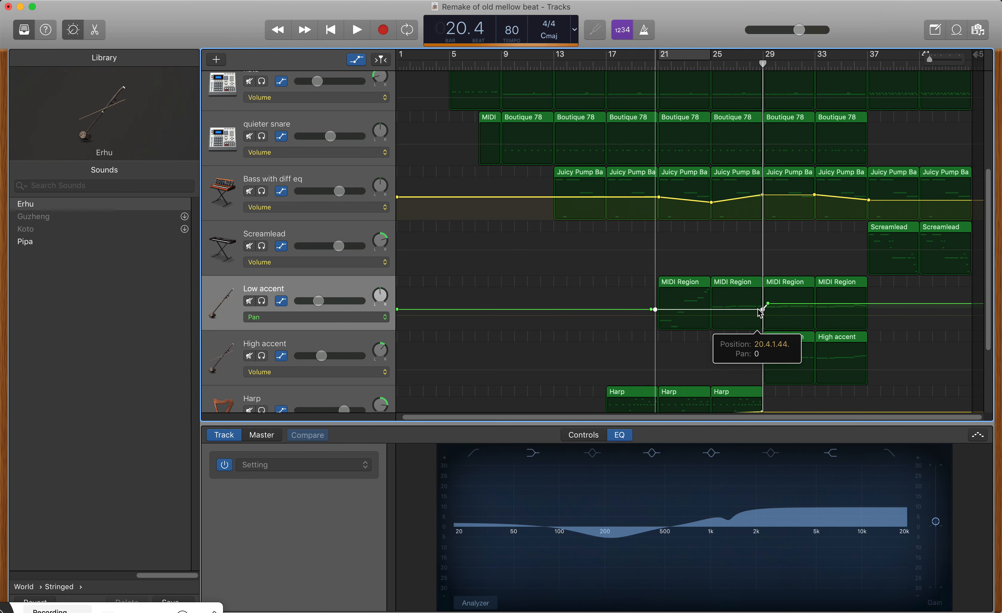
left_click_drag(760, 311, 760, 311)
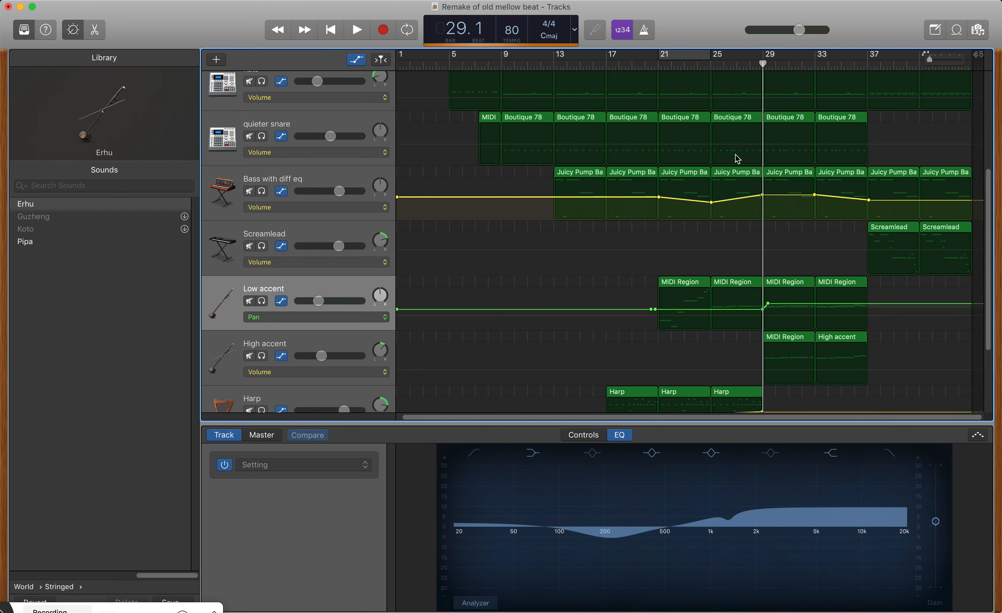
Play the mix around bar 29 and slightly lower the Low accent's volume automation line.
left_click(660, 69)
key("space")
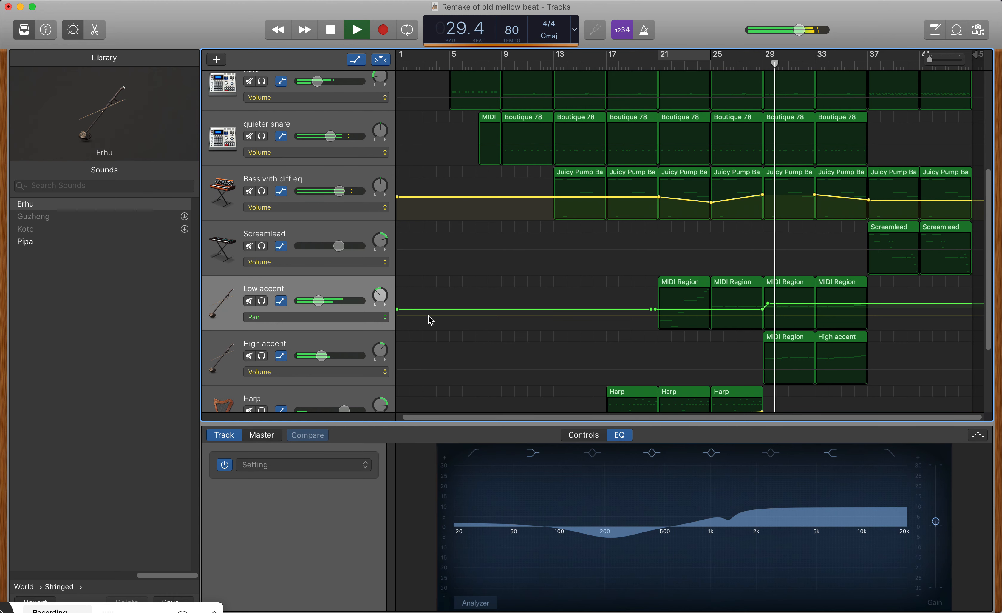
left_click(335, 320)
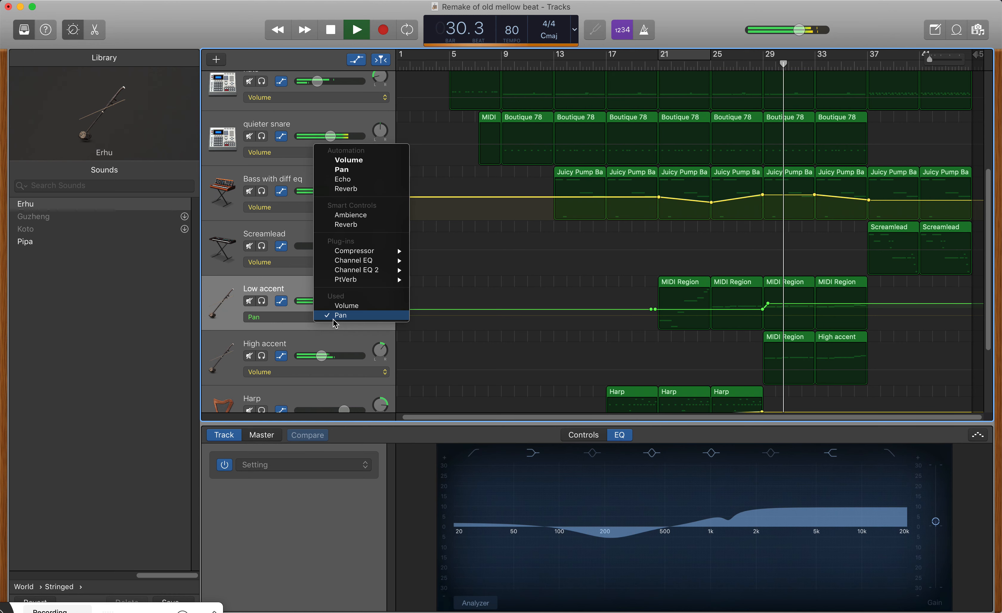
left_click(361, 164)
mouse_move(705, 324)
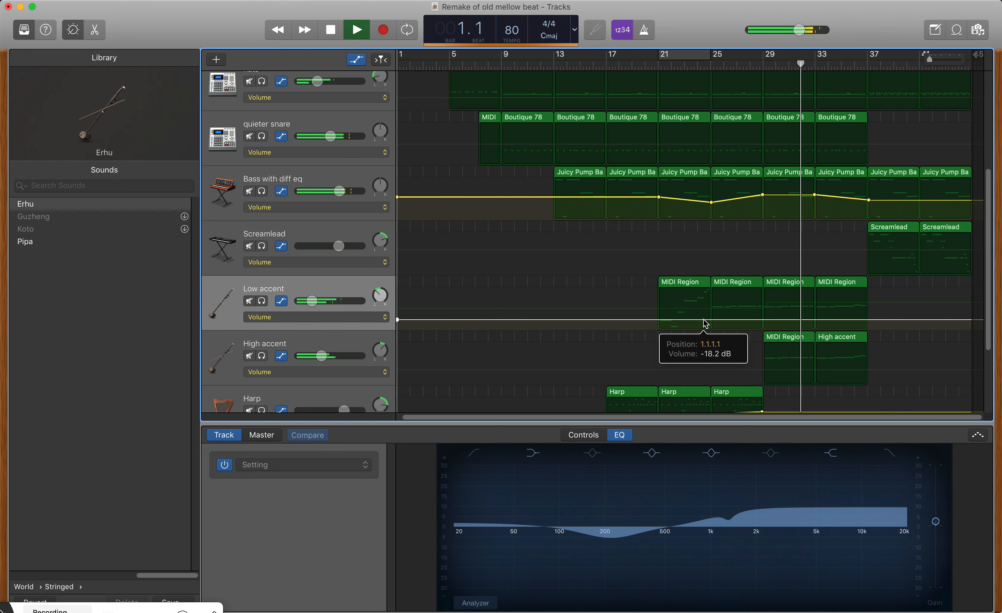
left_click_drag(703, 320, 704, 318)
key("space")
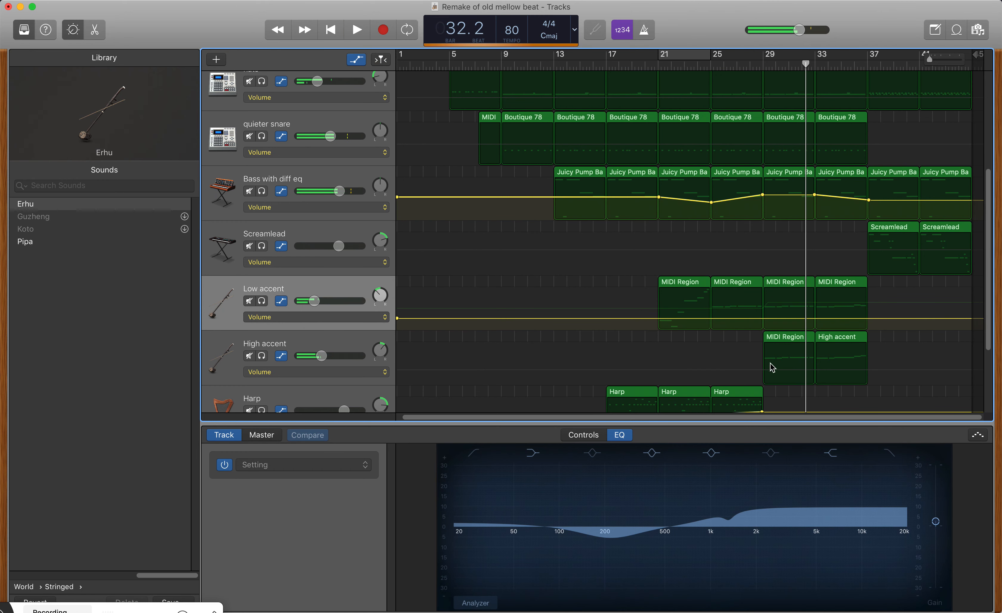
key("a")
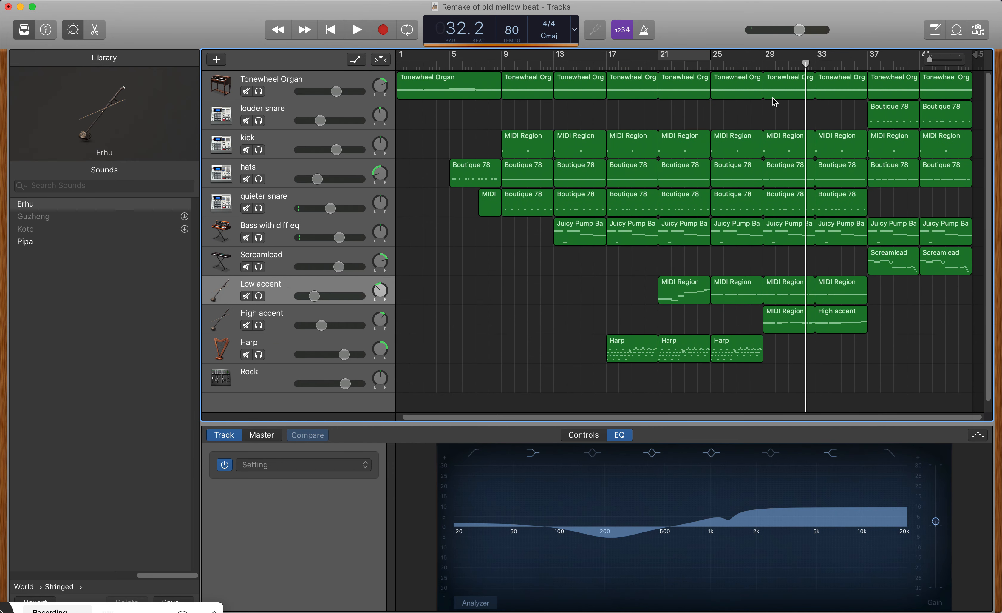
Play the mix from bar 1 and briefly solo the Tonewheel Organ to check its opening.
scroll(806, 123, "left", 2)
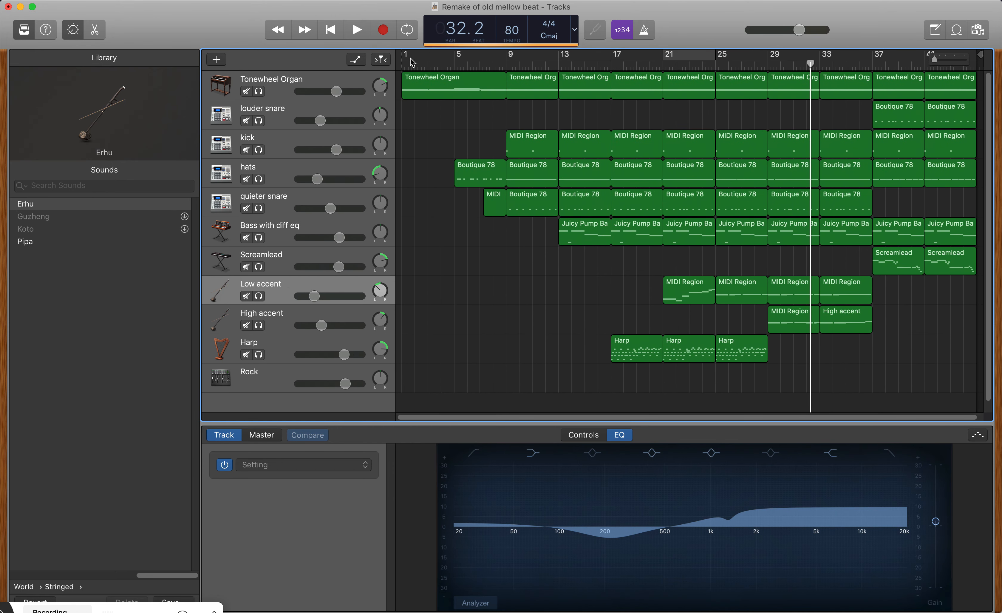
key("Return")
key("space")
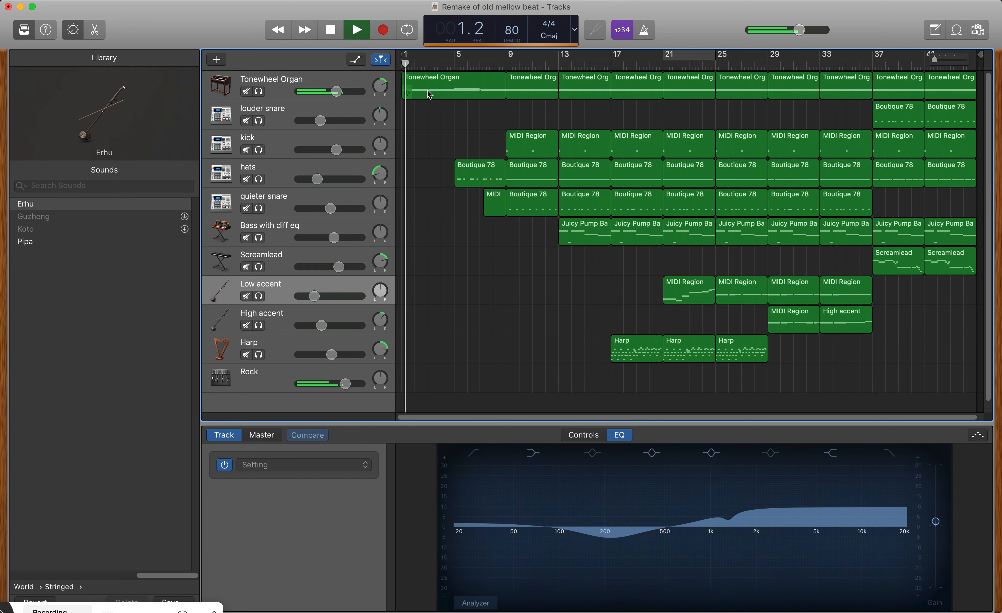
left_click(258, 91)
left_click(258, 92)
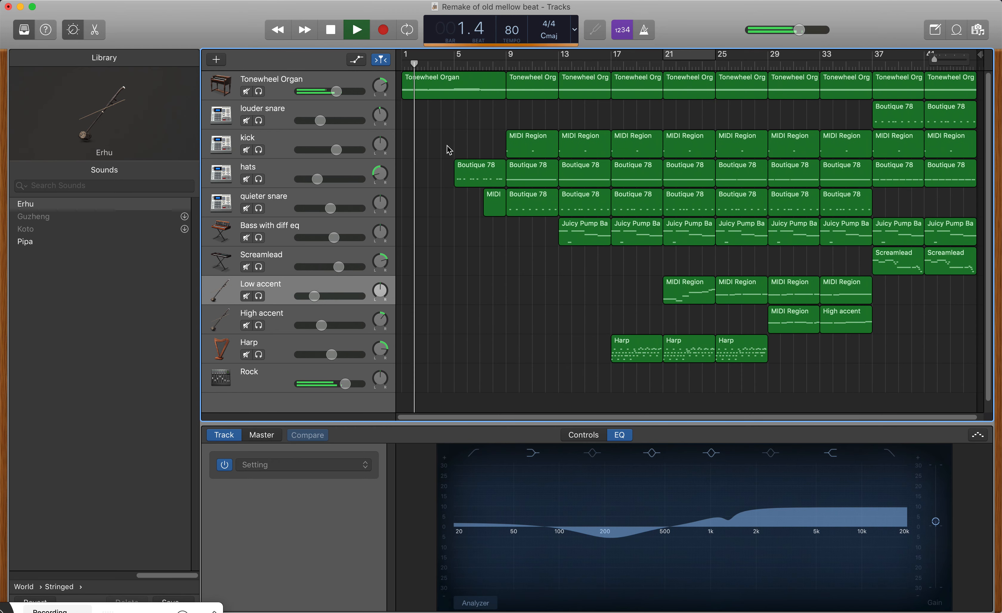
key("space")
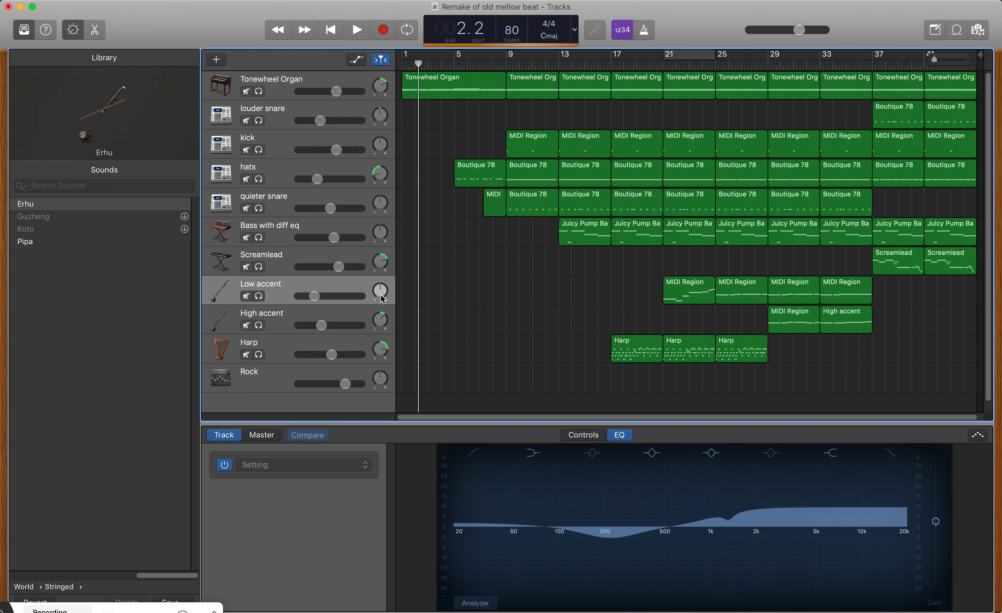
Automate the Tonewheel Organ's pan to sit near the centre until bar 9 and at +26 from there.
left_click(510, 63)
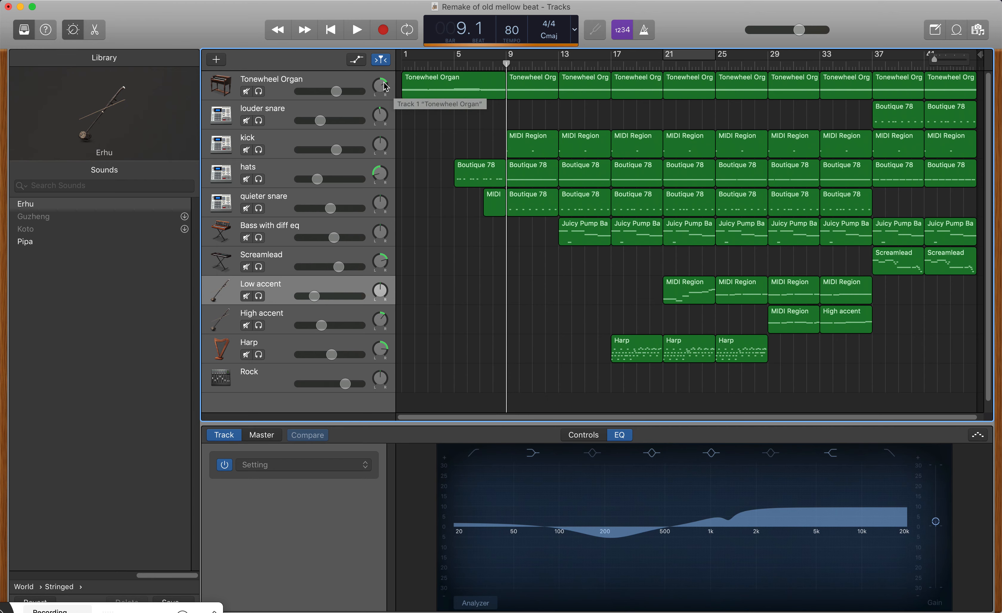
key("a")
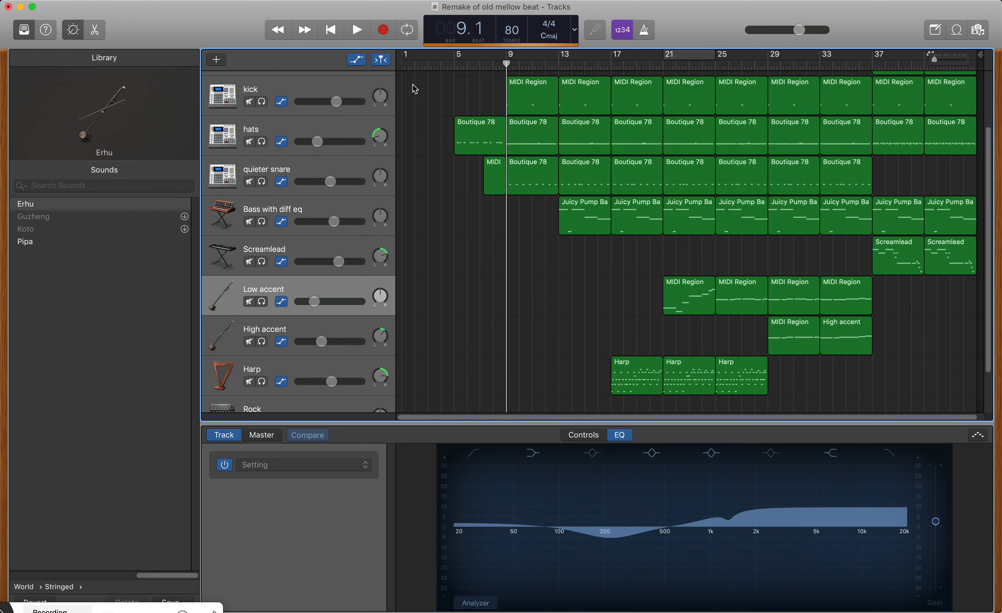
left_click(329, 114)
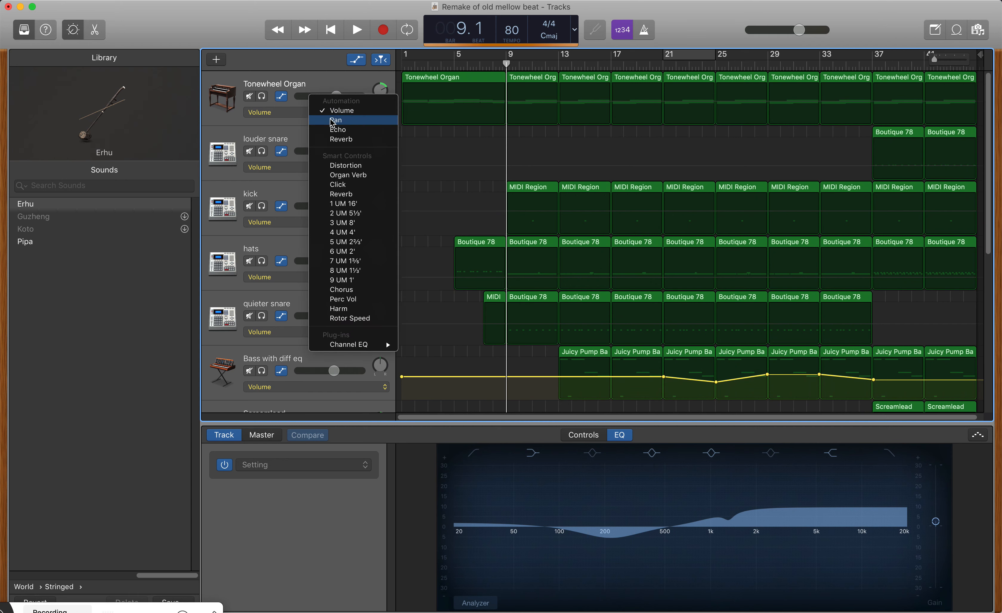
left_click(329, 120)
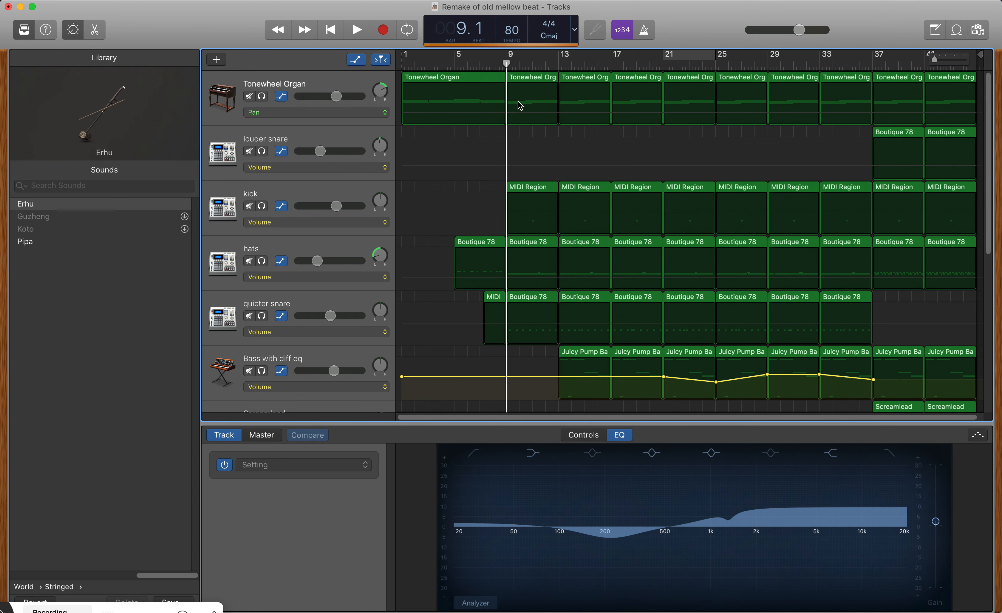
left_click(507, 114)
left_click(504, 113)
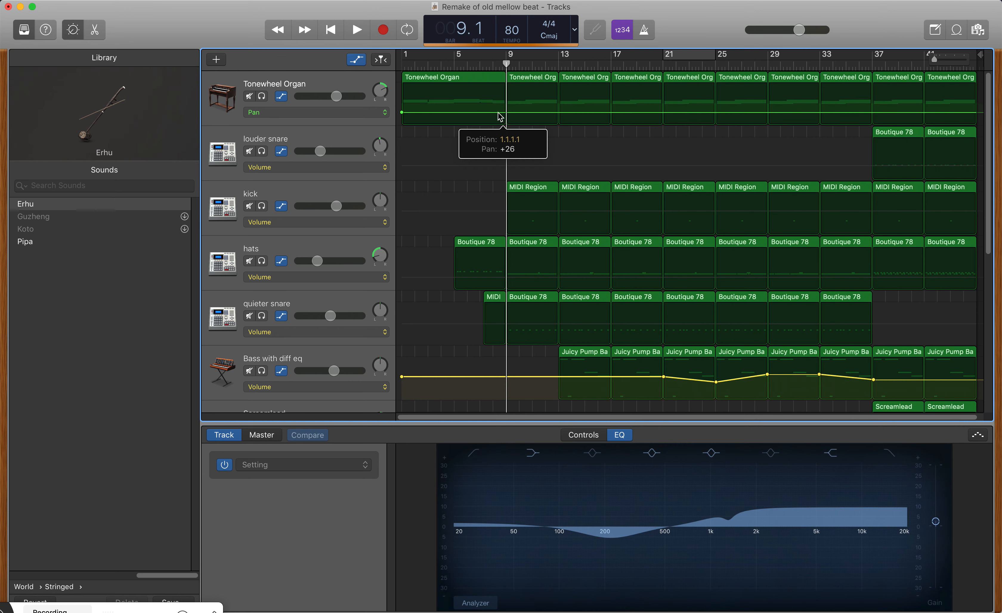
left_click(509, 113)
left_click_drag(507, 115, 504, 97)
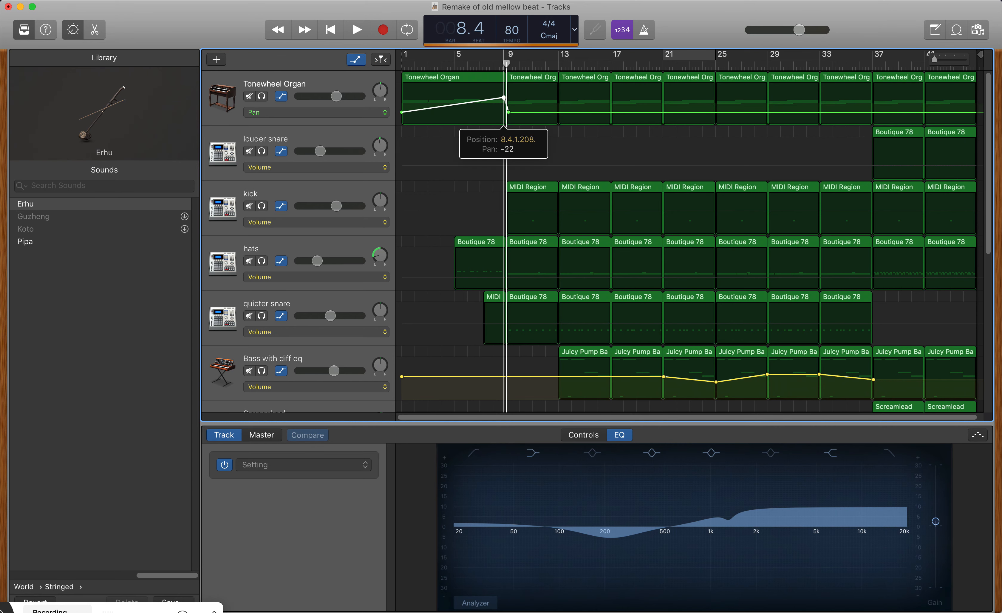
left_click_drag(403, 113, 463, 100)
key("a")
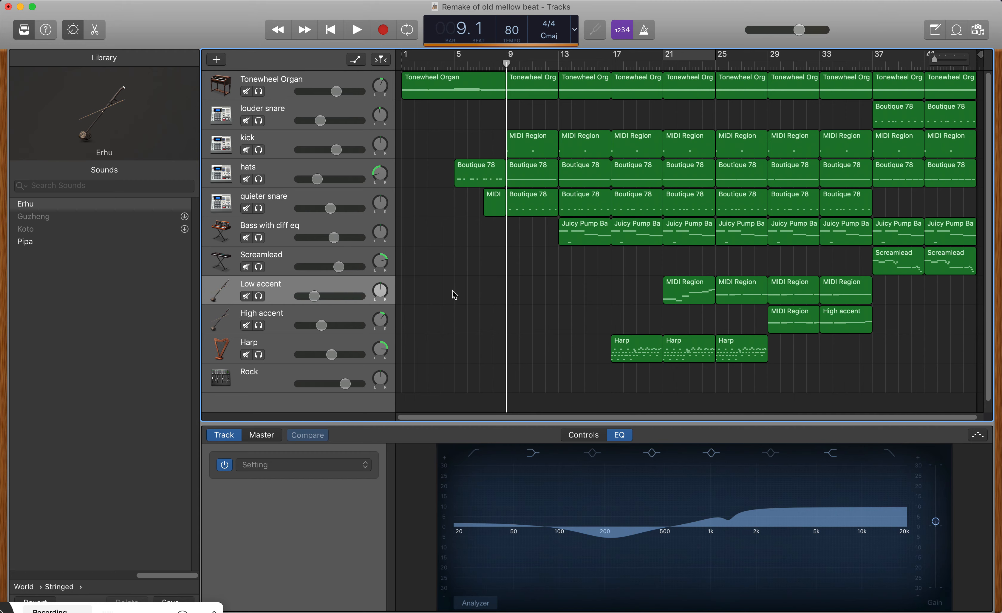
Look over the automation parameters available for the Tonewheel Organ and hide the automation lanes.
scroll(420, 246, "down", 3)
key("a")
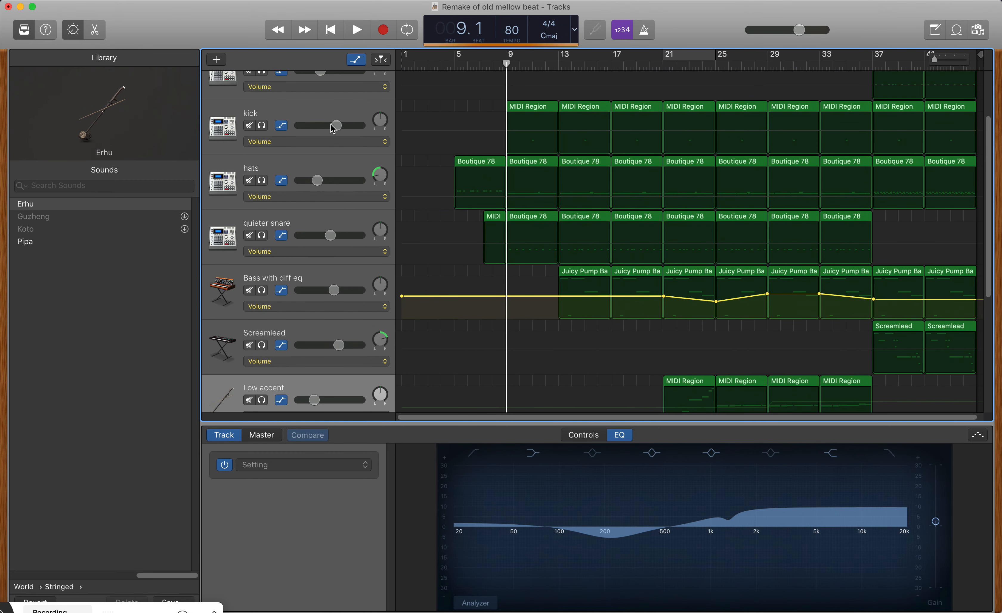
scroll(333, 127, "up", 2)
left_click(321, 115)
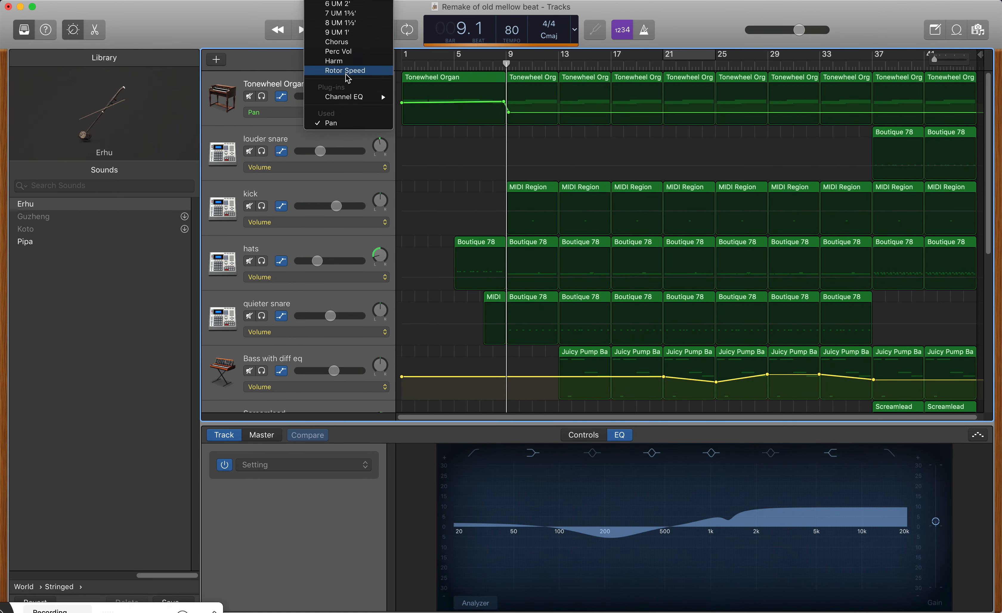
scroll(348, 78, "up", 5)
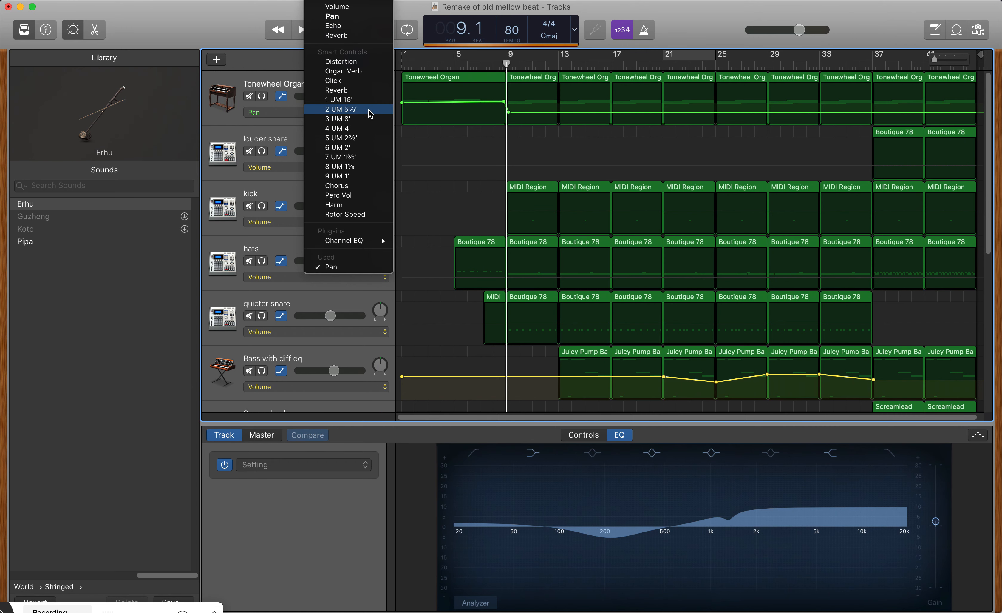
left_click(415, 15)
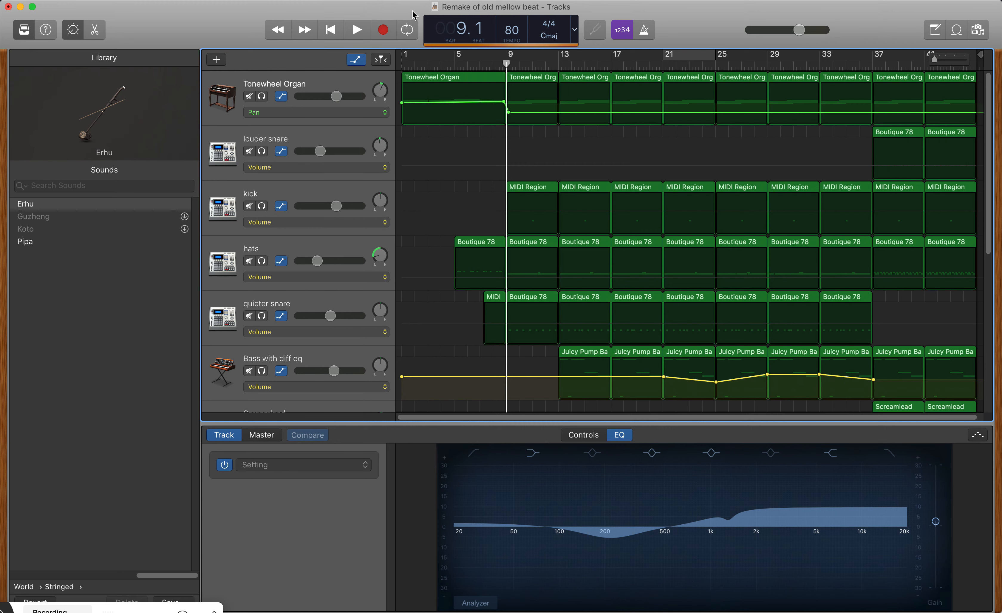
left_click(335, 118)
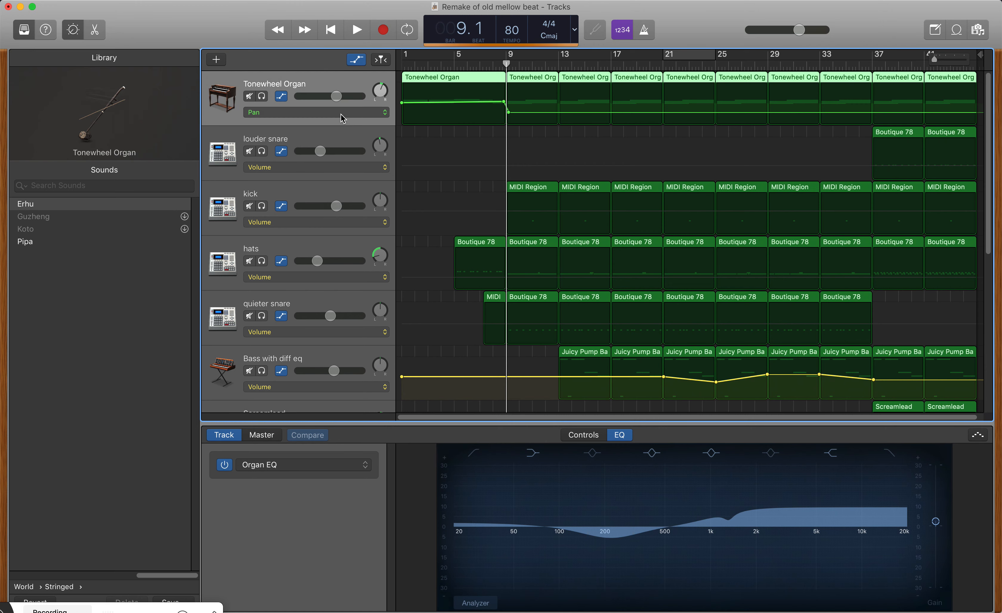
left_click(344, 114)
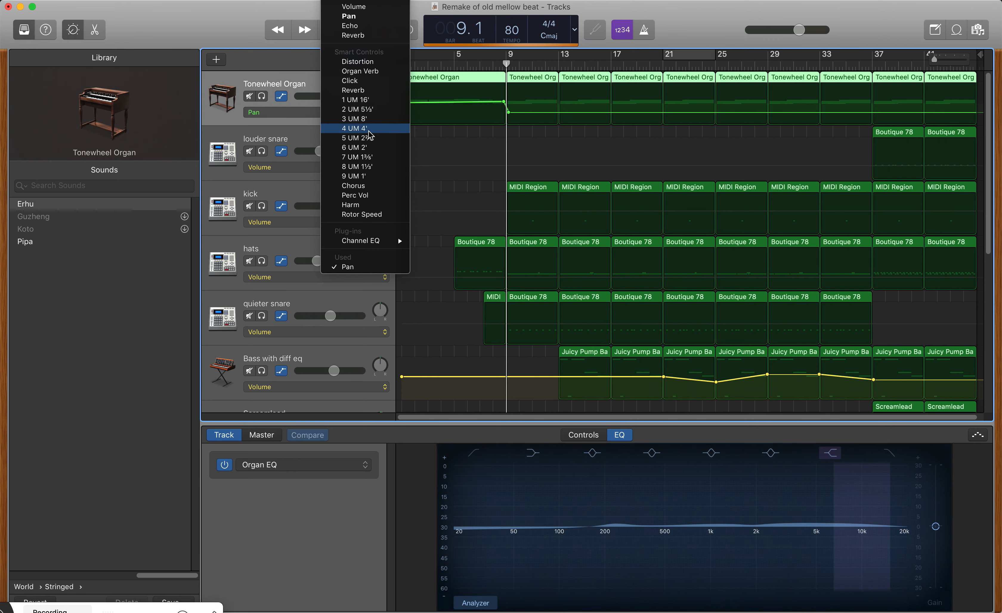
left_click(290, 118)
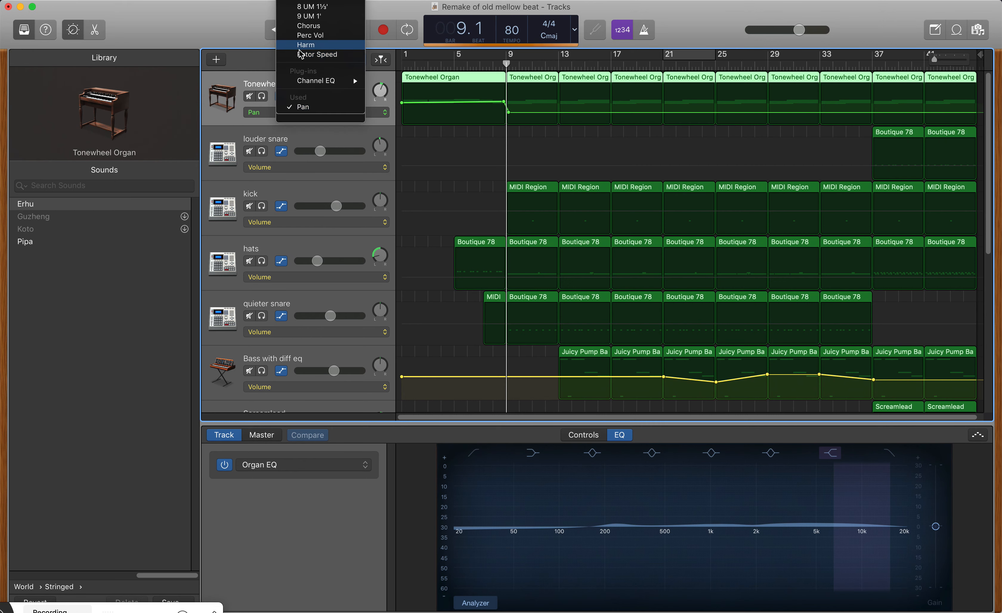
left_click(235, 27)
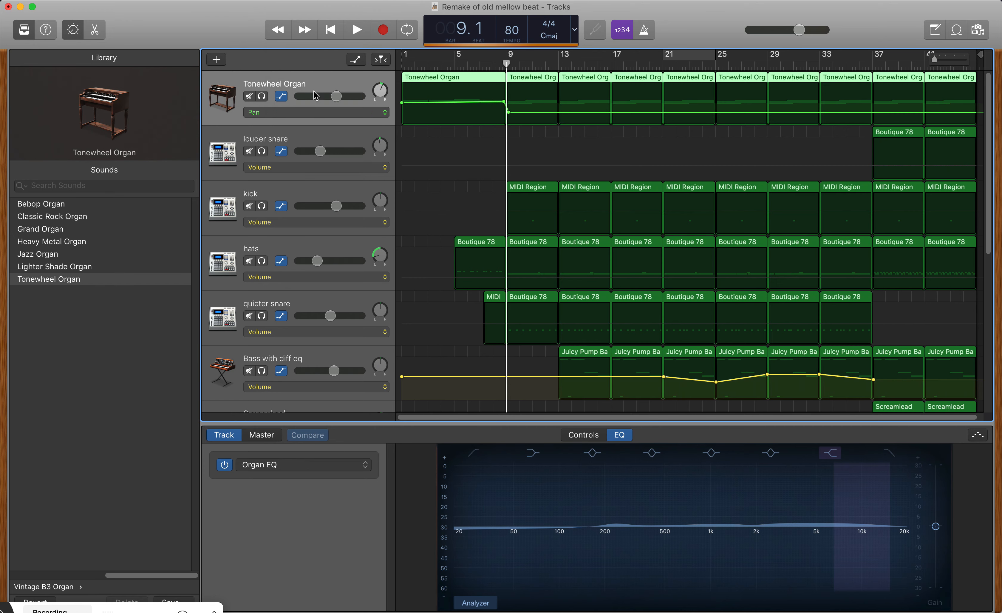
left_click(356, 60)
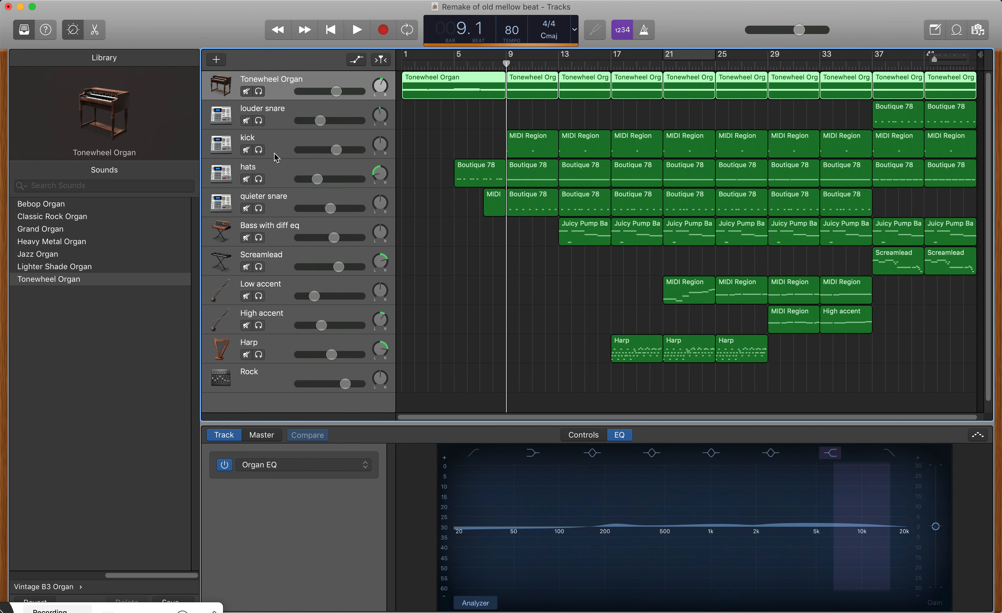
Solo the kick briefly, move the playhead to bar 11 and play the mix from there.
left_click(259, 150)
left_click(531, 62)
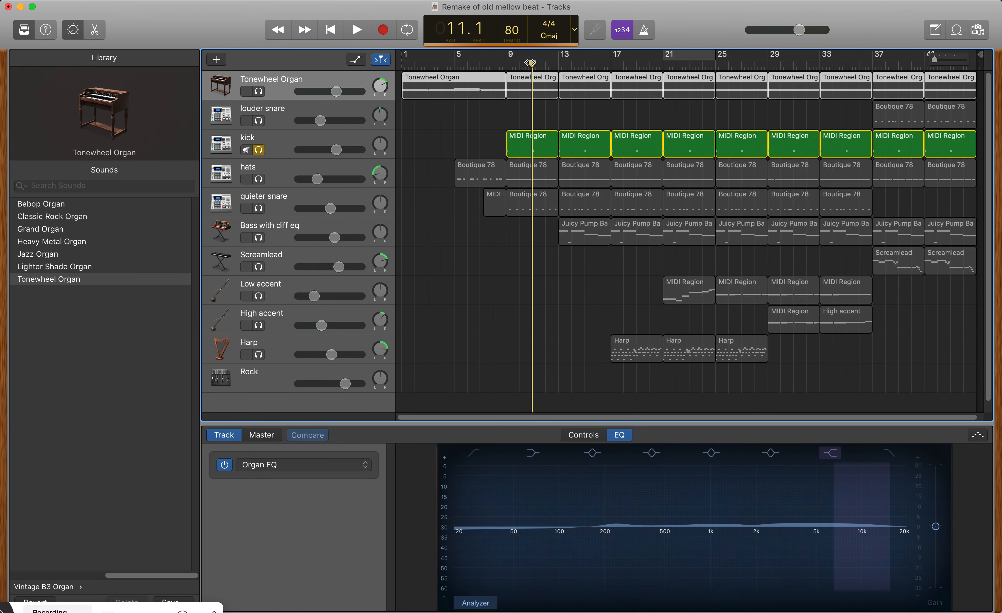
key("space")
left_click(258, 150)
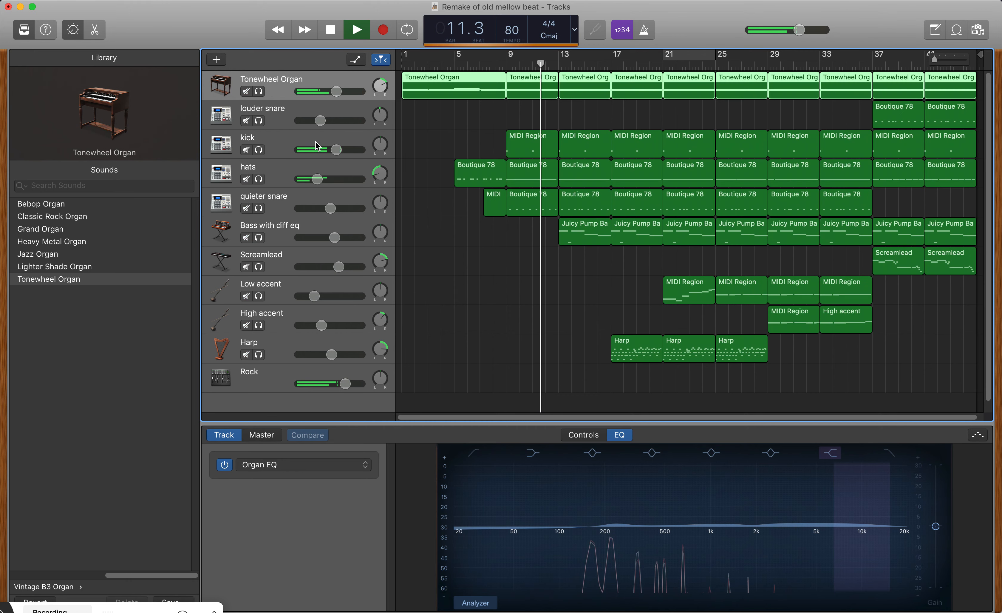
Enable the Compressor plug-in on the kick track and play the mix around bar 11 to hear it.
left_click(318, 146)
key("space")
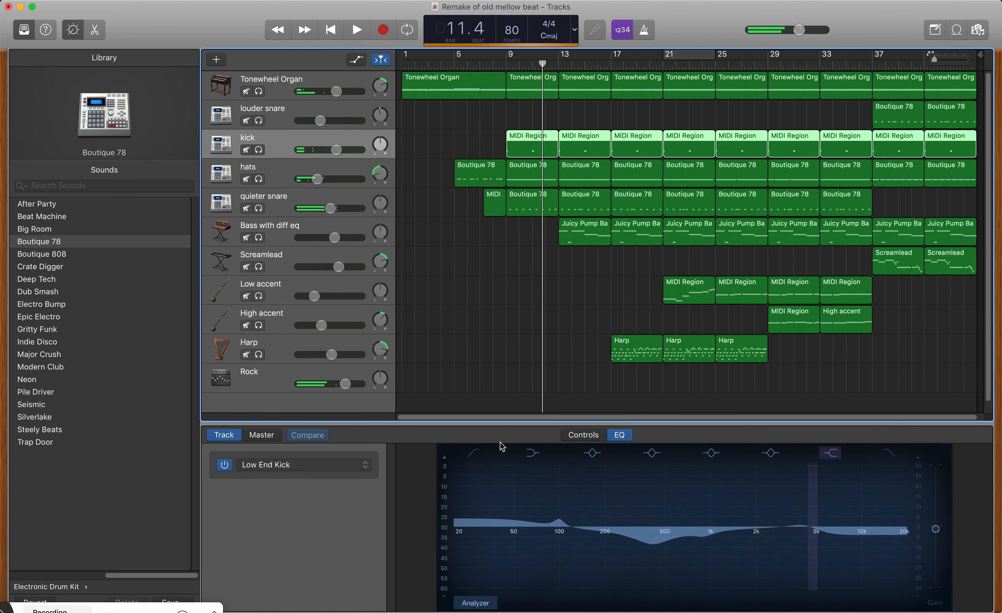
left_click(583, 434)
scroll(325, 525, "down", 3)
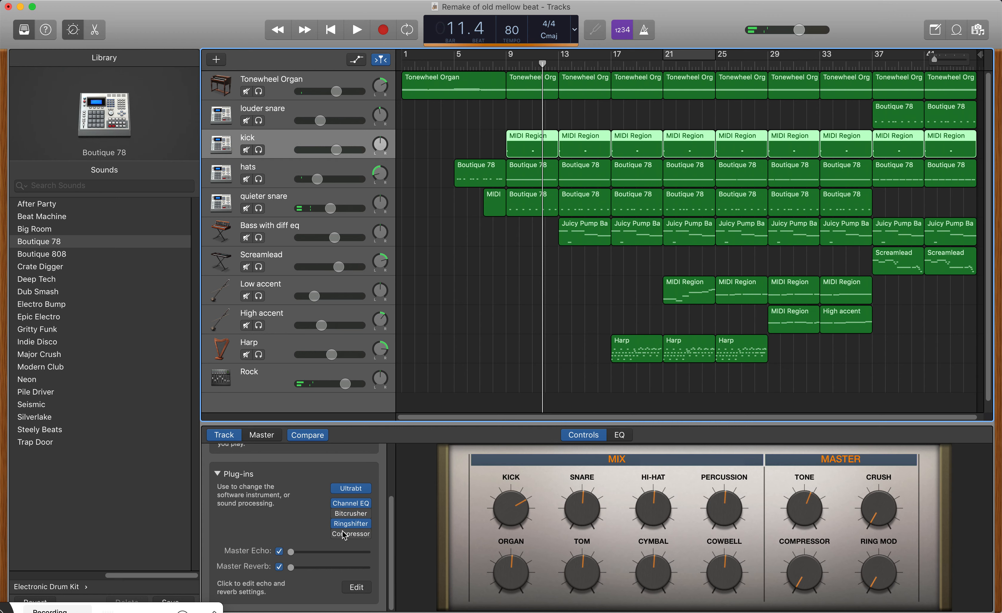
left_click(351, 533)
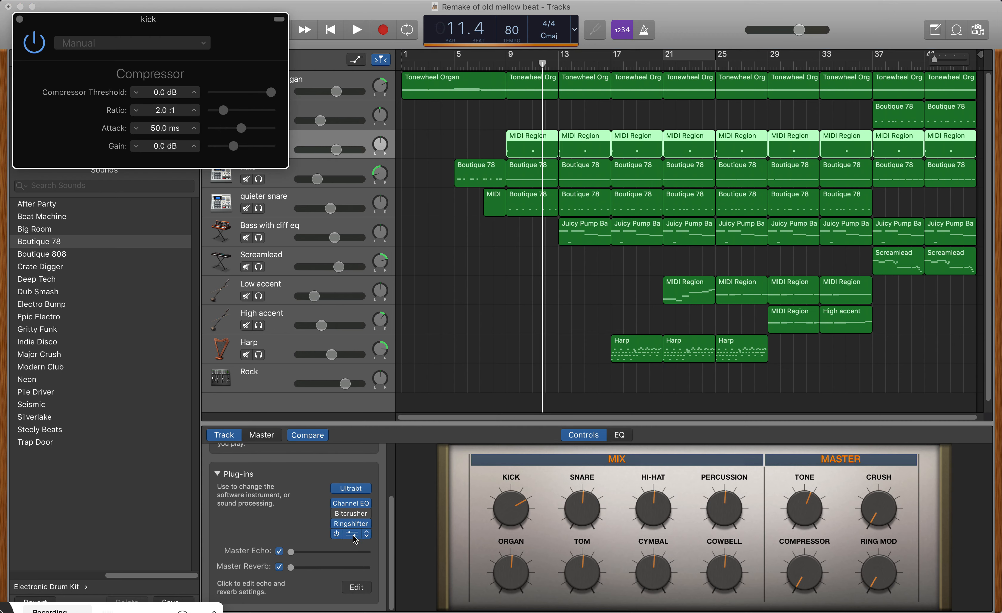
key("space")
left_click(450, 134)
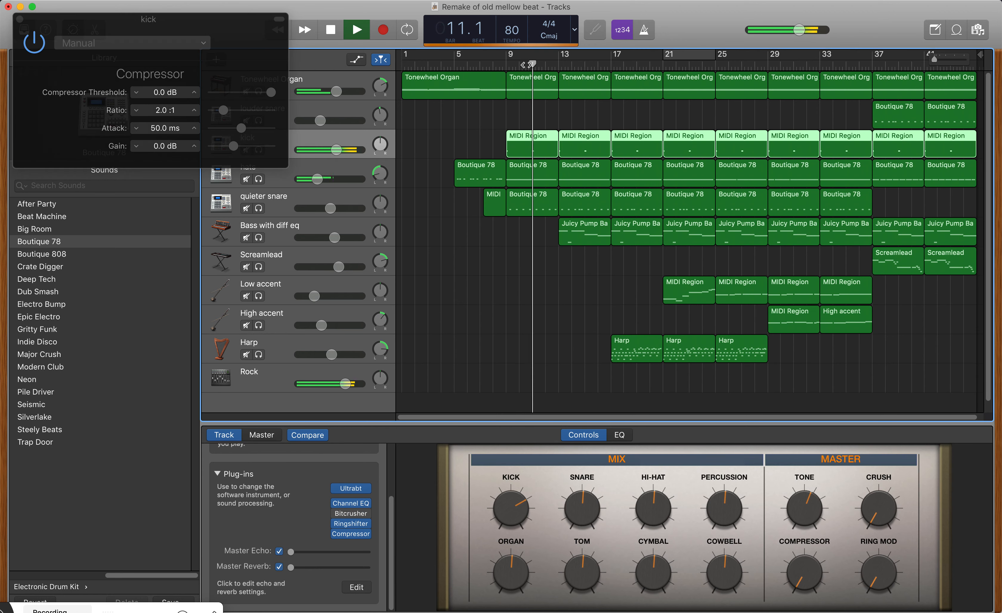
left_click_drag(212, 27, 311, 78)
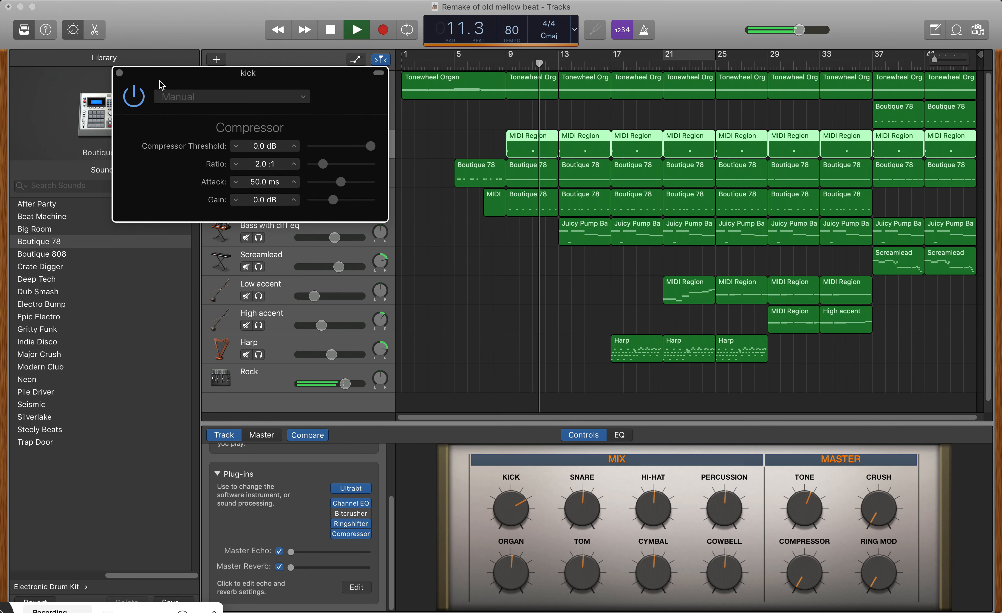
left_click(118, 71)
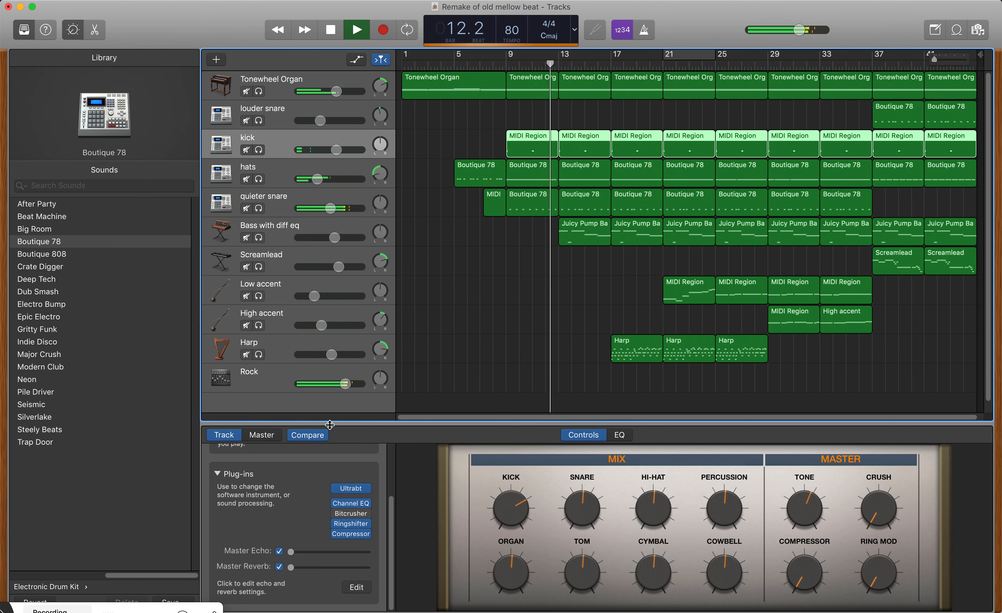
Add a Gain plug-in to the Bass with diff eq track and lower its gain to -2.7 dB.
scroll(316, 474, "up", 5)
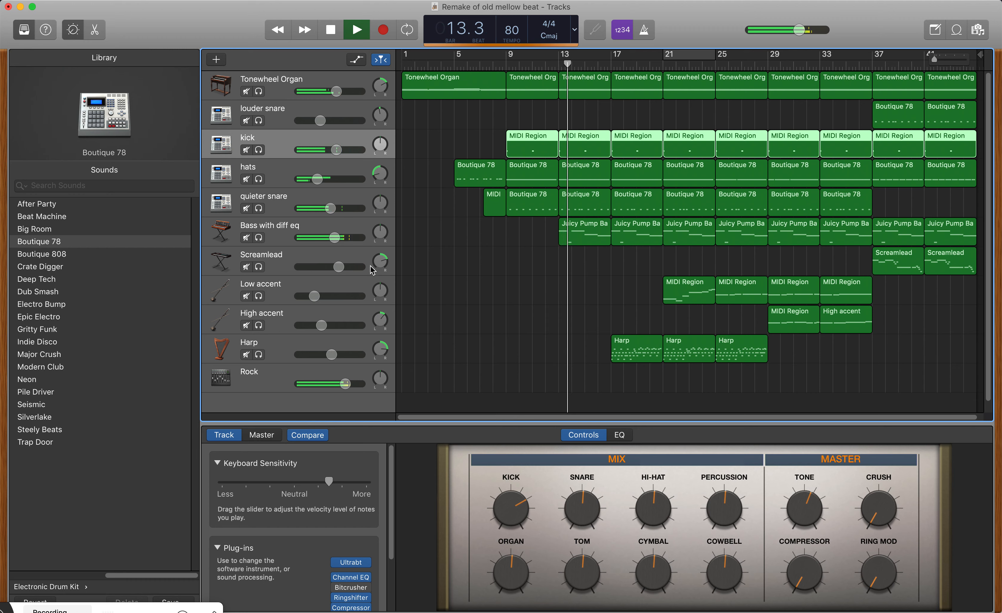
left_click_drag(334, 238, 334, 237)
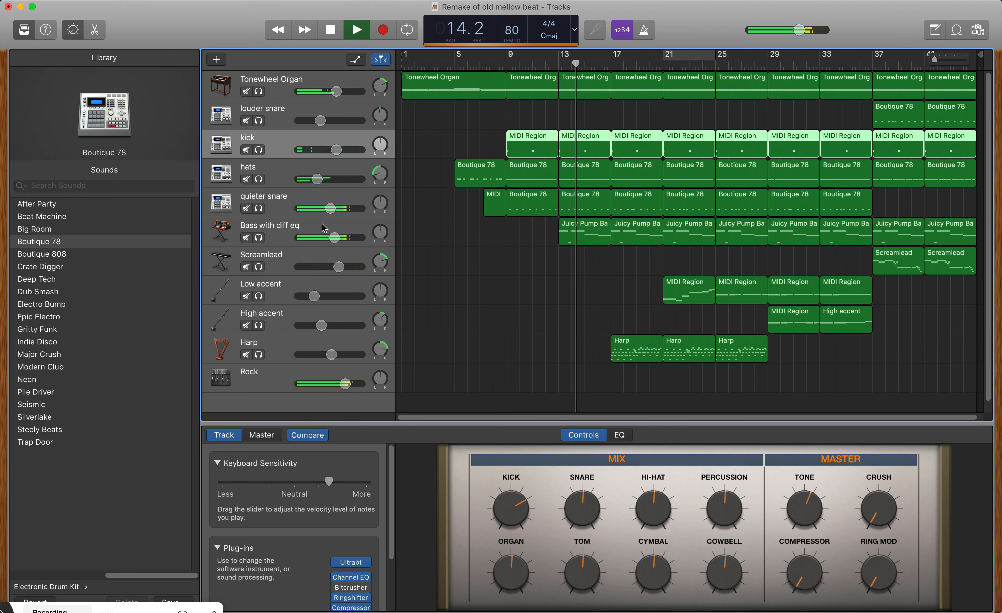
left_click(289, 229)
scroll(366, 527, "down", 4)
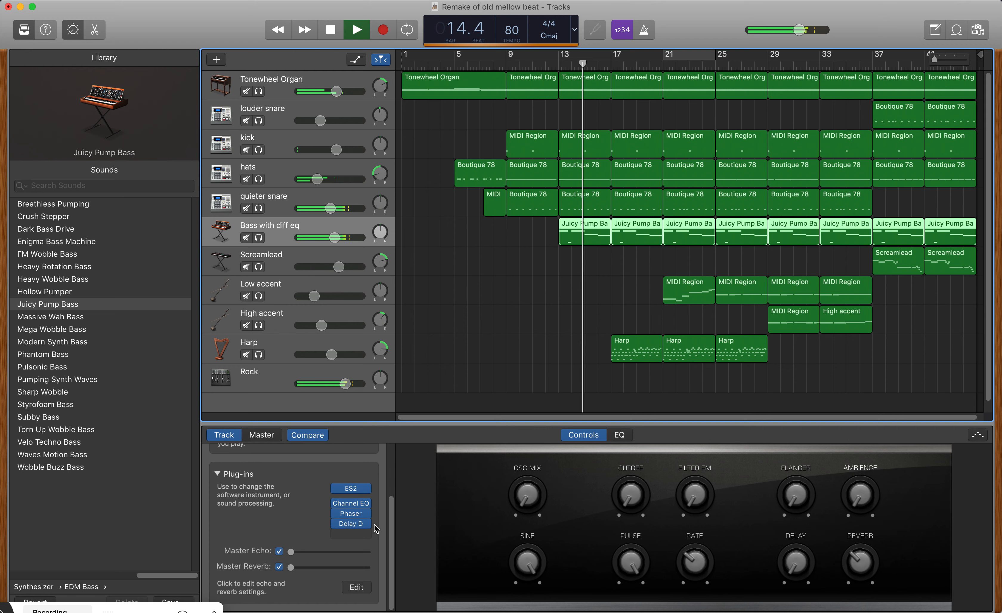
left_click(361, 537)
scroll(368, 584, "down", 3)
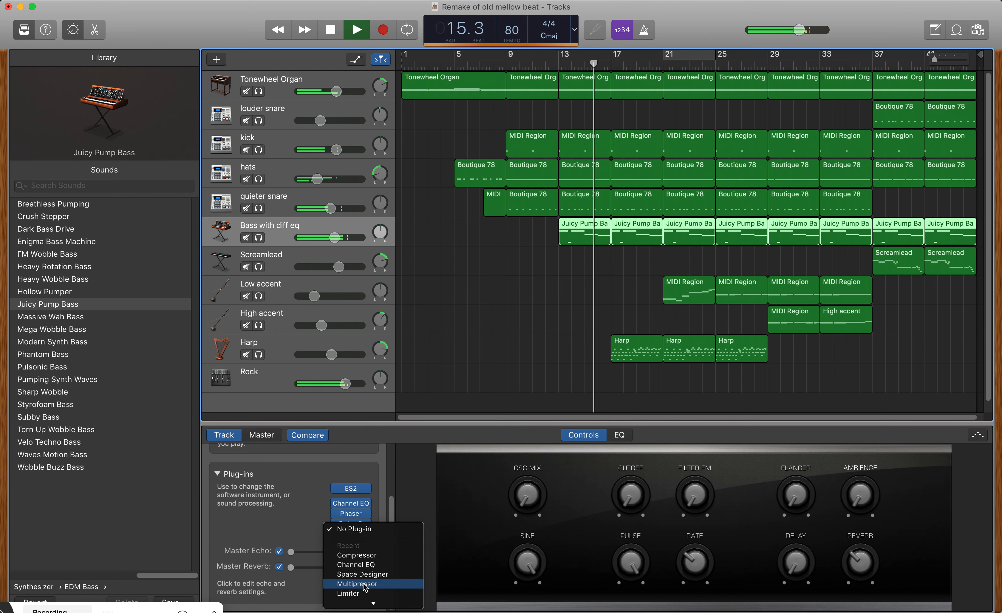
mouse_move(371, 579)
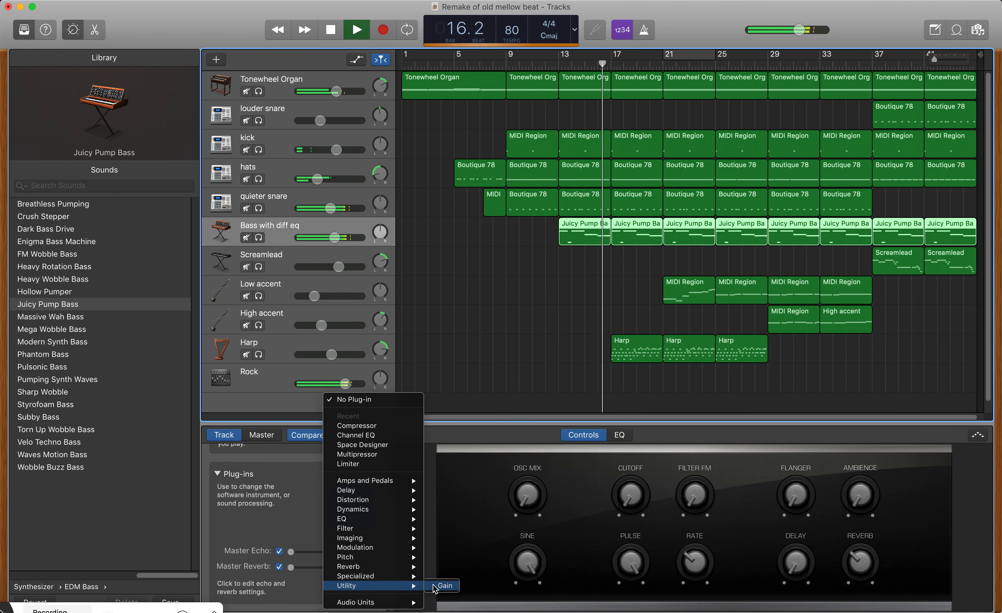
left_click(446, 585)
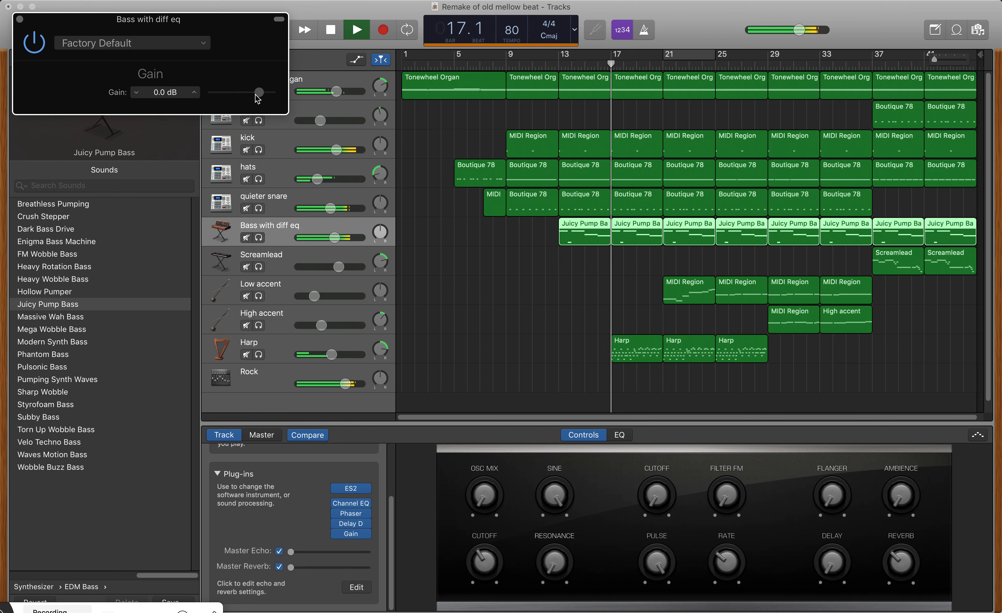
left_click_drag(258, 93, 248, 99)
key("space")
left_click(20, 19)
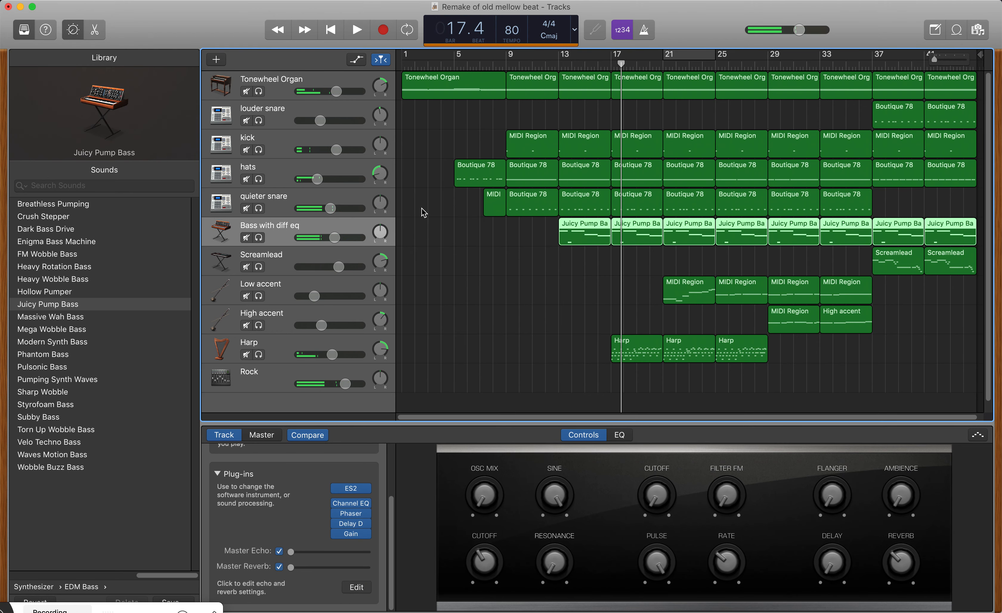
Try to lower the automated Bass with diff eq track's volume to -8.4 dB, play it back and recheck its Gain plug-in.
key("a")
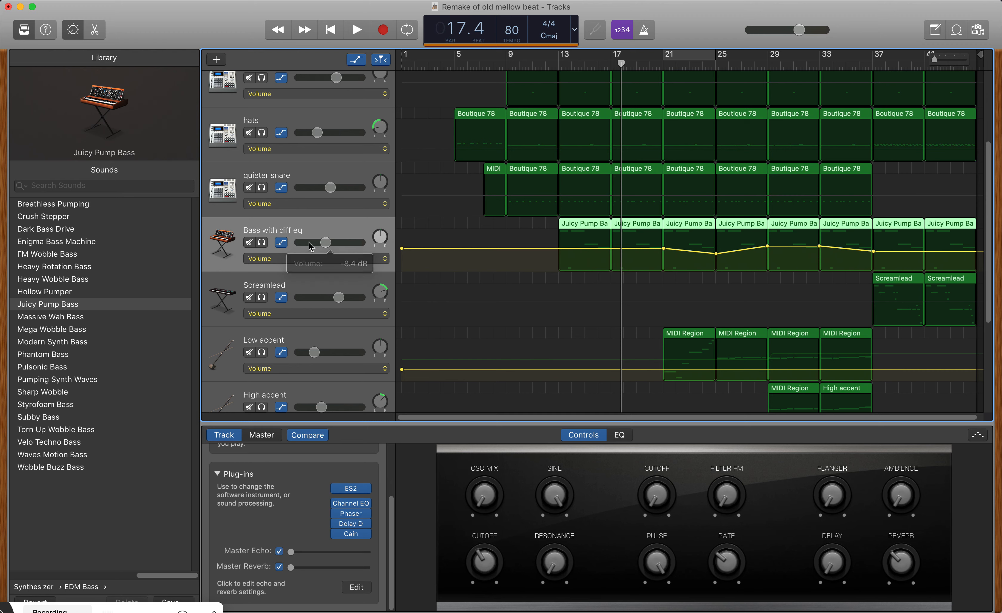
key("space")
key("space")
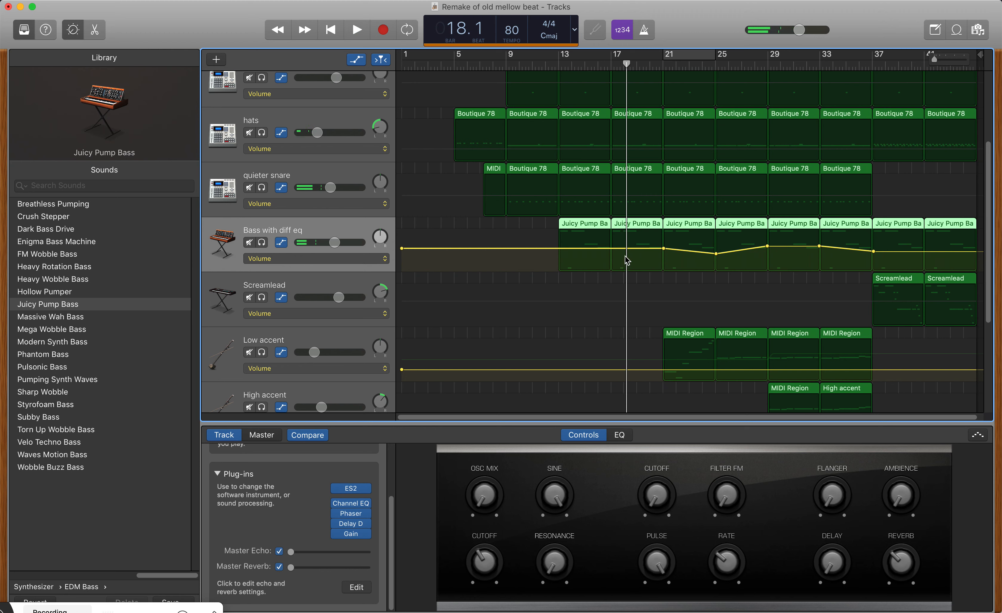
left_click(352, 534)
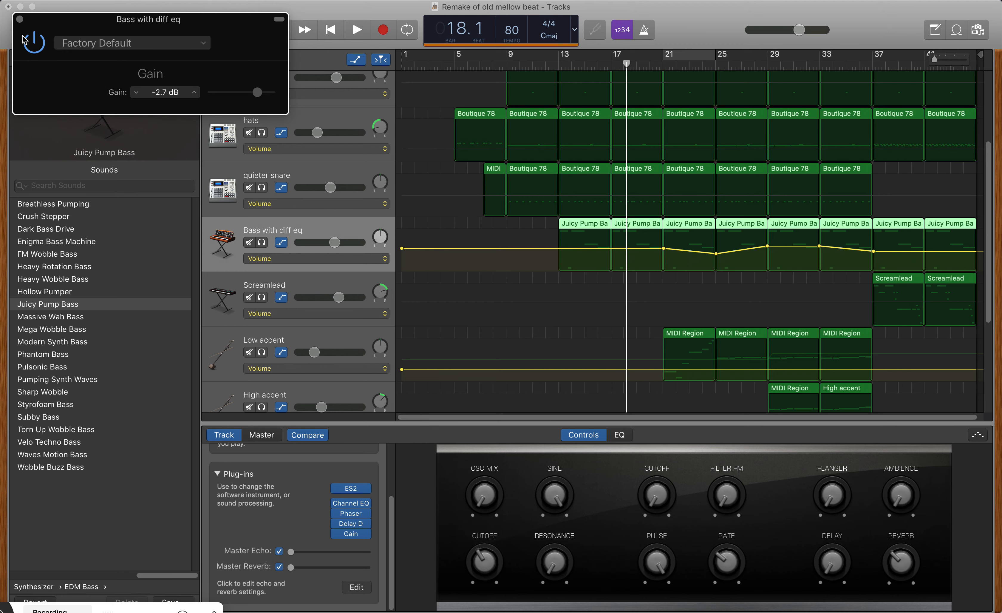
left_click(20, 19)
Look over the volume automation of the remaining tracks and the master, and hide the automation lanes.
scroll(414, 371, "down", 8)
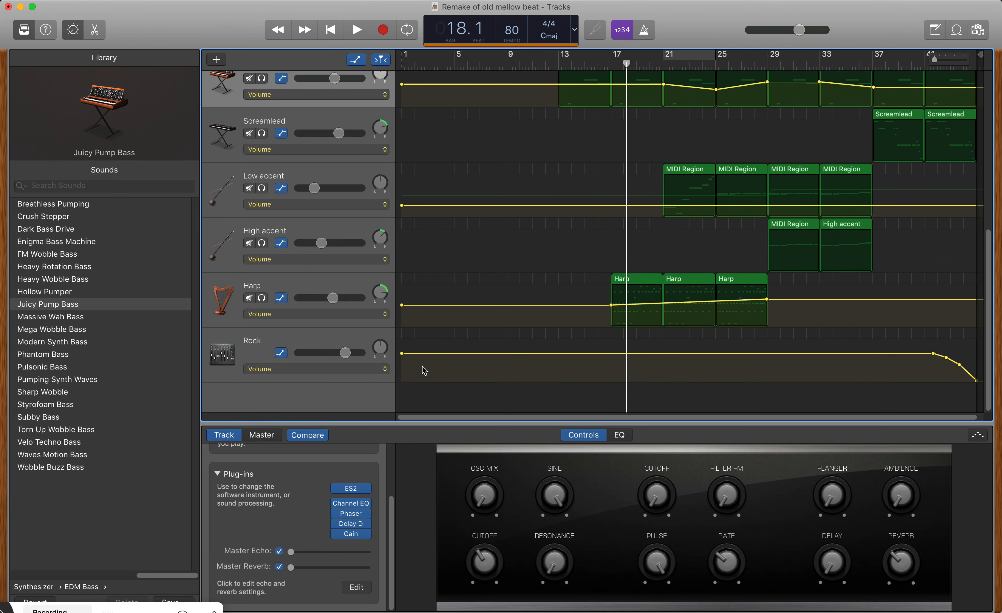
scroll(424, 371, "up", 7)
scroll(426, 369, "up", 5)
key("a")
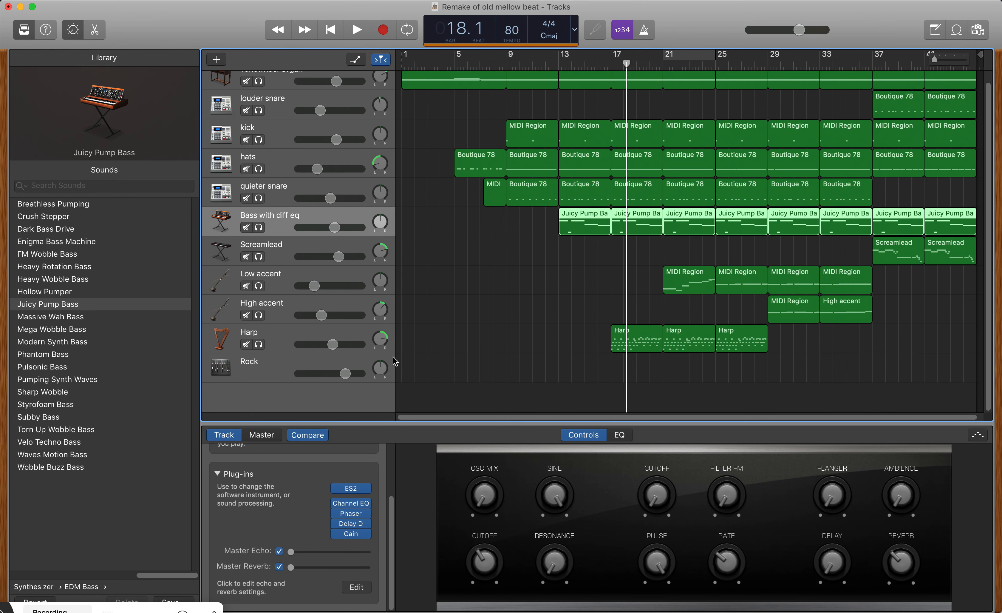
Review the Multipr plug-in's settings on the Rock master track.
left_click(280, 375)
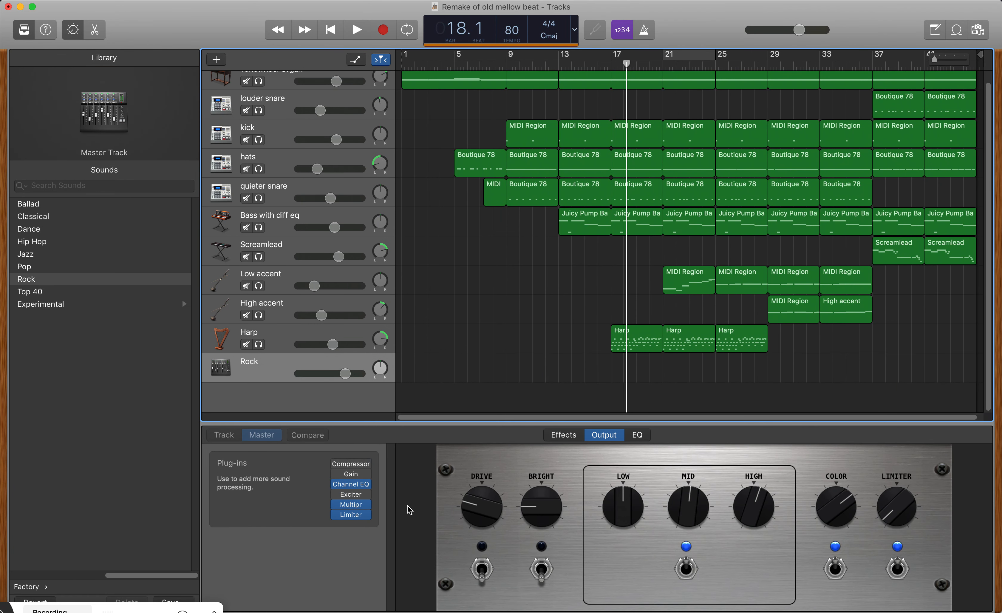
left_click(351, 504)
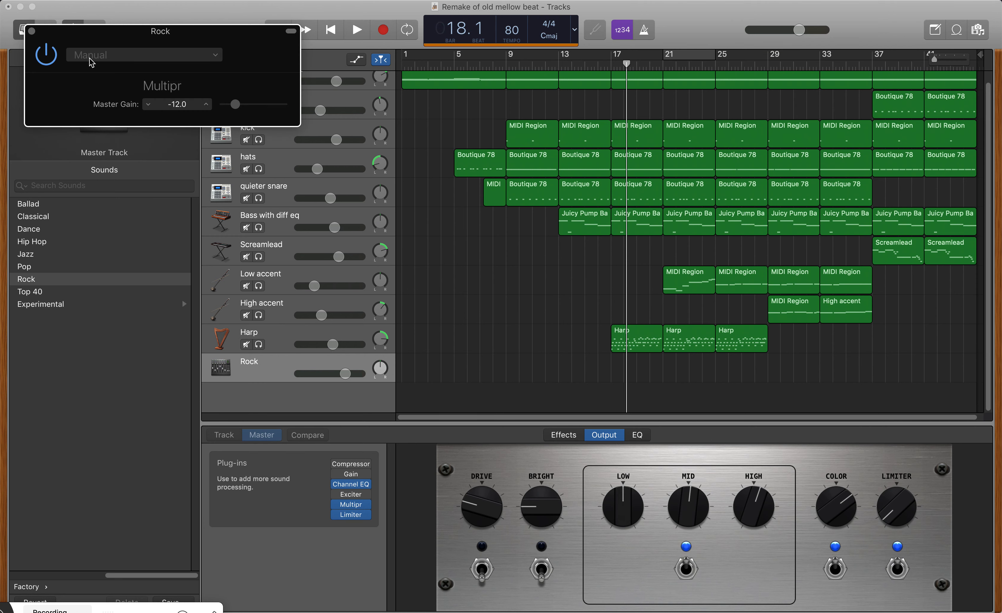
left_click(124, 50)
left_click(120, 39)
left_click(32, 31)
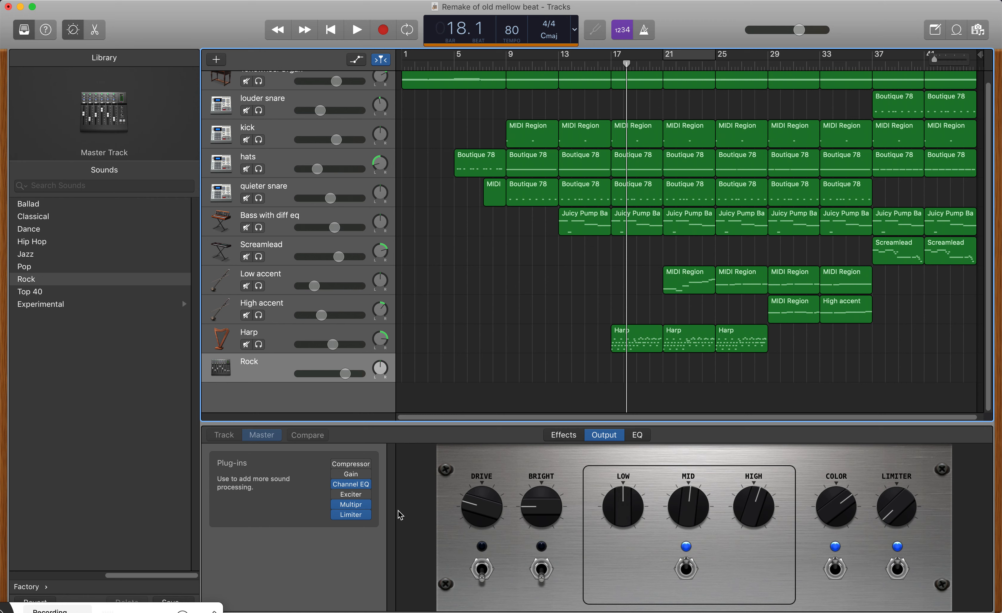
Enable the Compressor on the master track, compare it with its bypass during playback and raise its gain to 9.5 dB.
left_click(337, 464)
left_click(351, 463)
key("space")
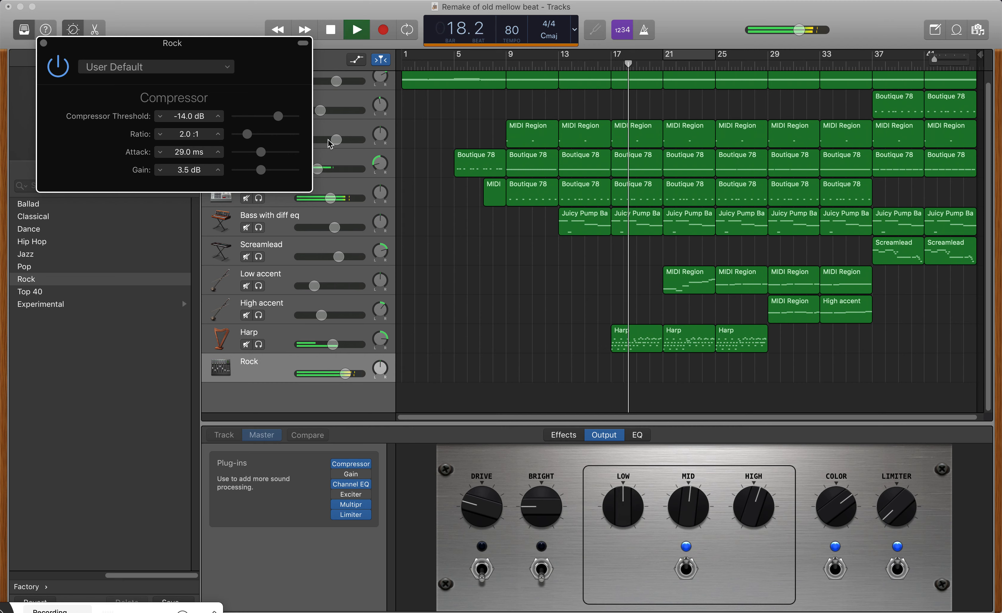
left_click(61, 73)
left_click(60, 72)
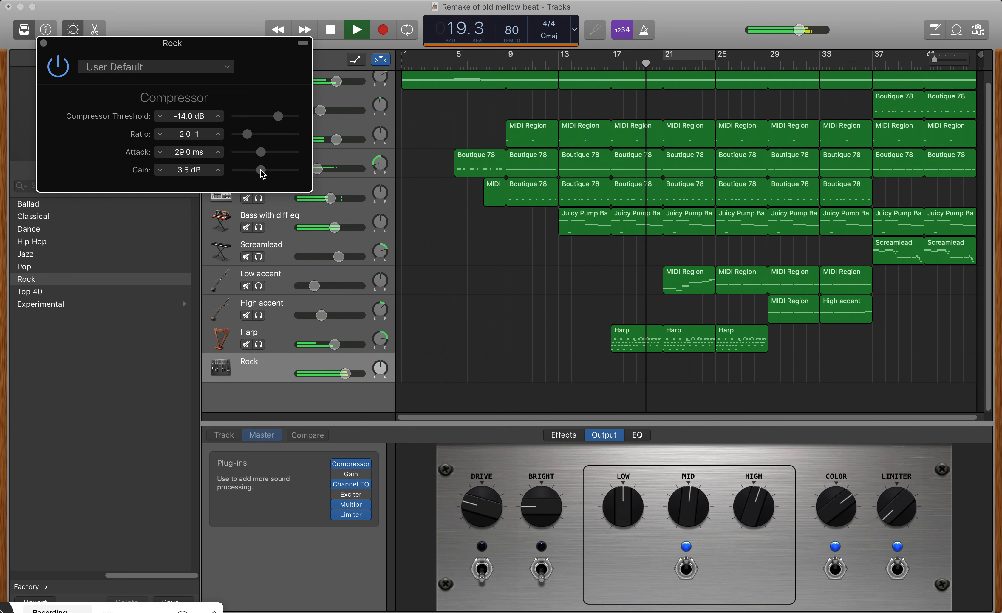
left_click_drag(260, 169, 268, 172)
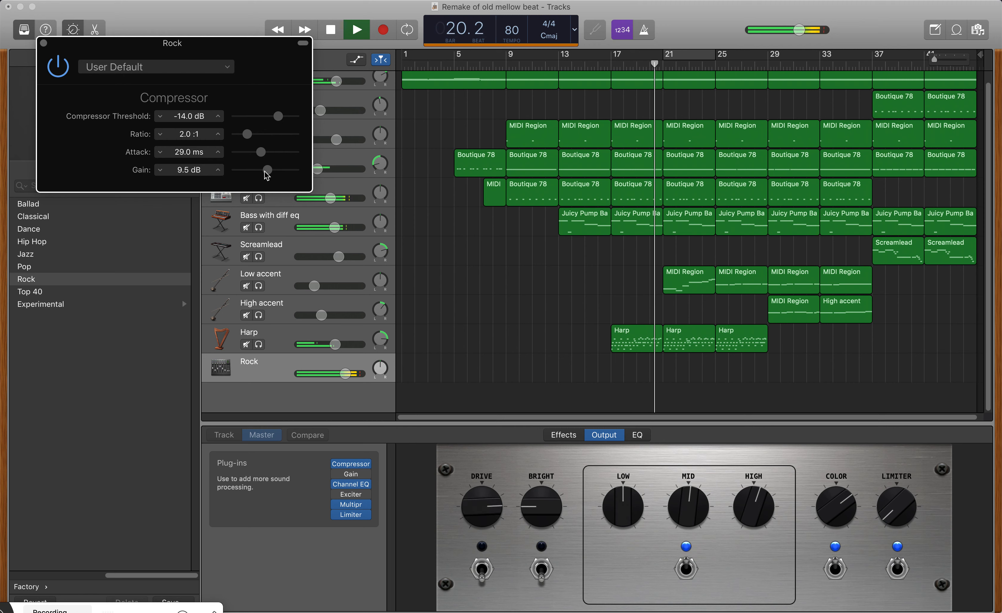
Bypass the master track's Compressor, lower its gain to about 3 dB and play the mix without it.
key("space")
left_click(60, 70)
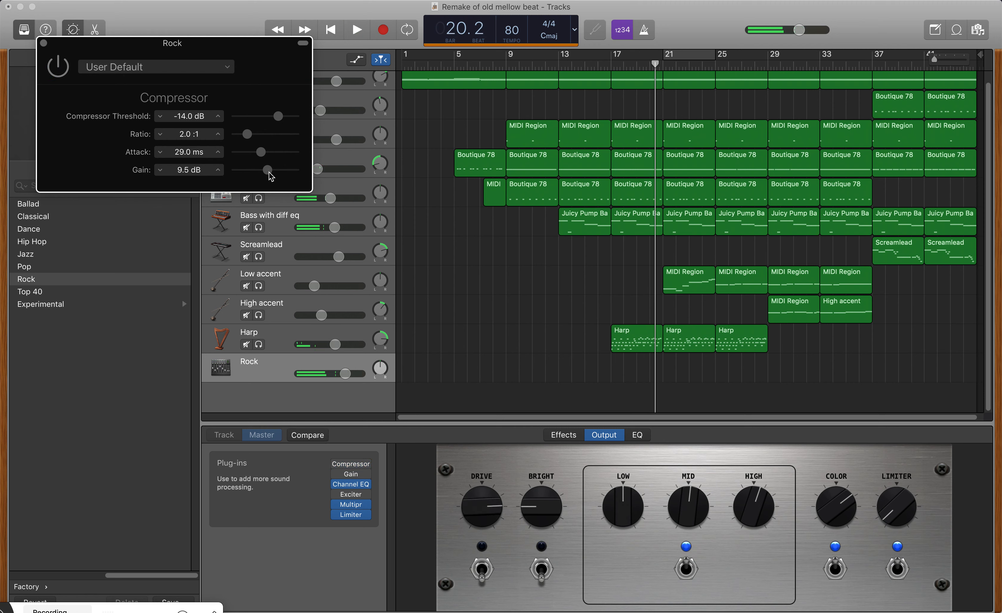
left_click_drag(270, 173, 258, 172)
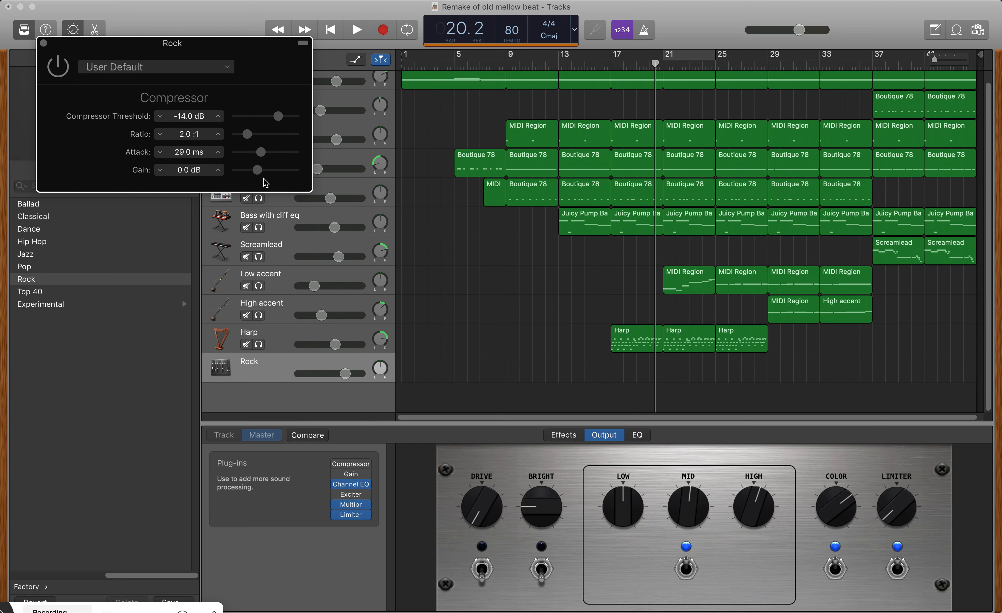
left_click_drag(260, 176, 264, 176)
left_click_drag(258, 169, 263, 175)
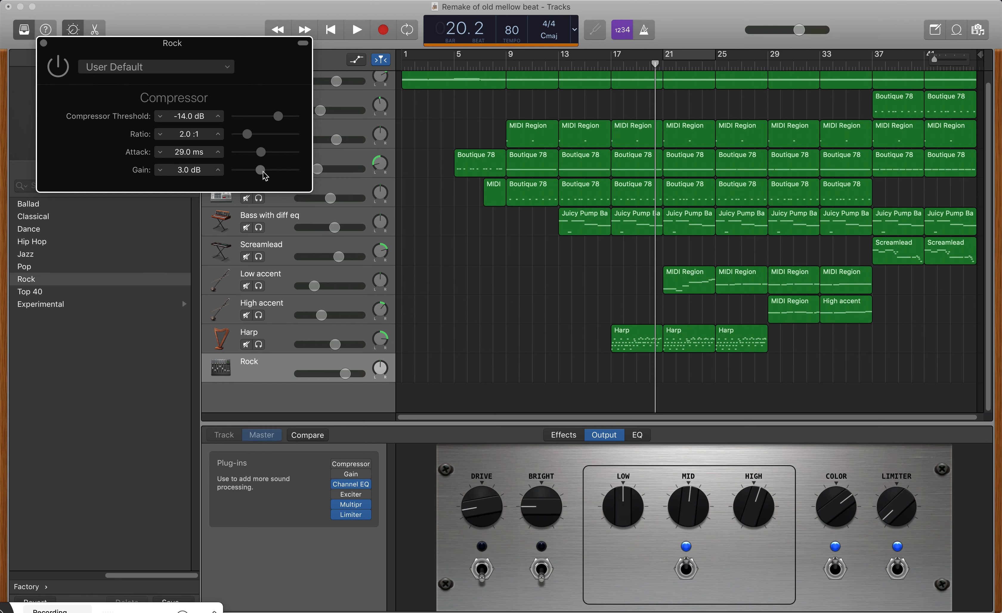
left_click(43, 42)
key("space")
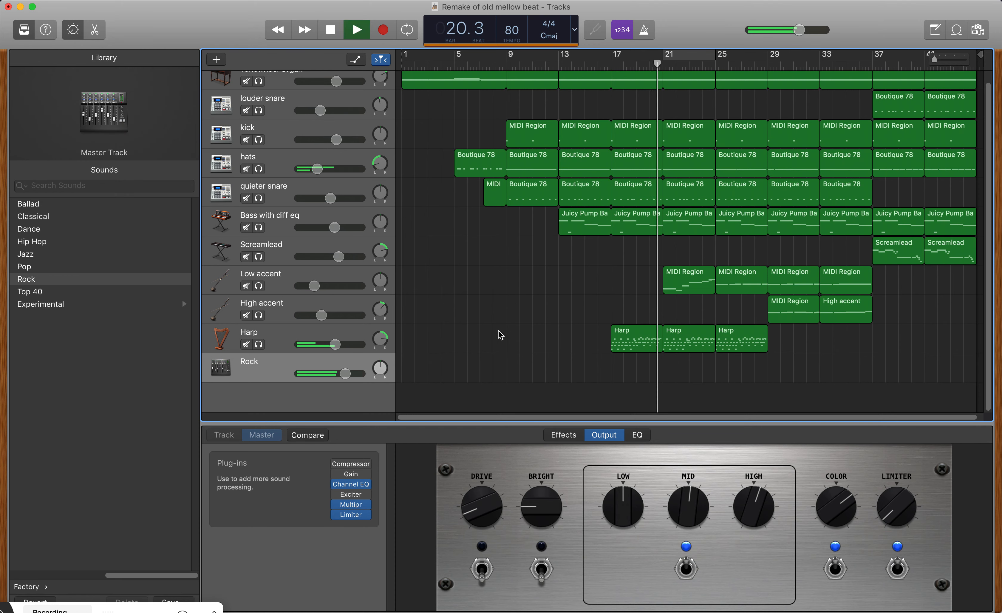
mouse_move(337, 506)
key("space")
Enable the Exciter on the master track and raise its harmonics to 10.6 % while playing from bar 21.
left_click(336, 504)
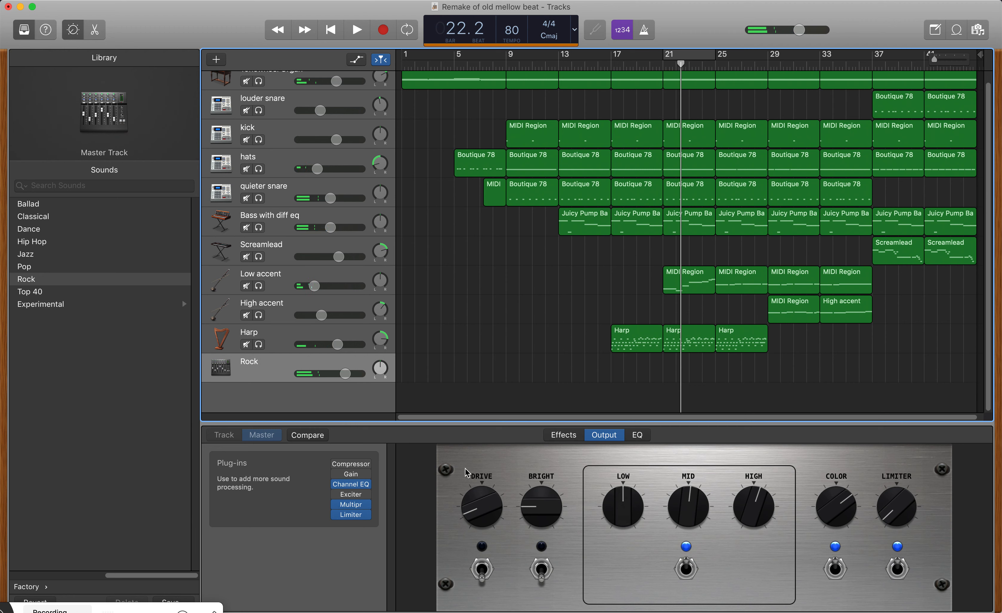
mouse_move(339, 496)
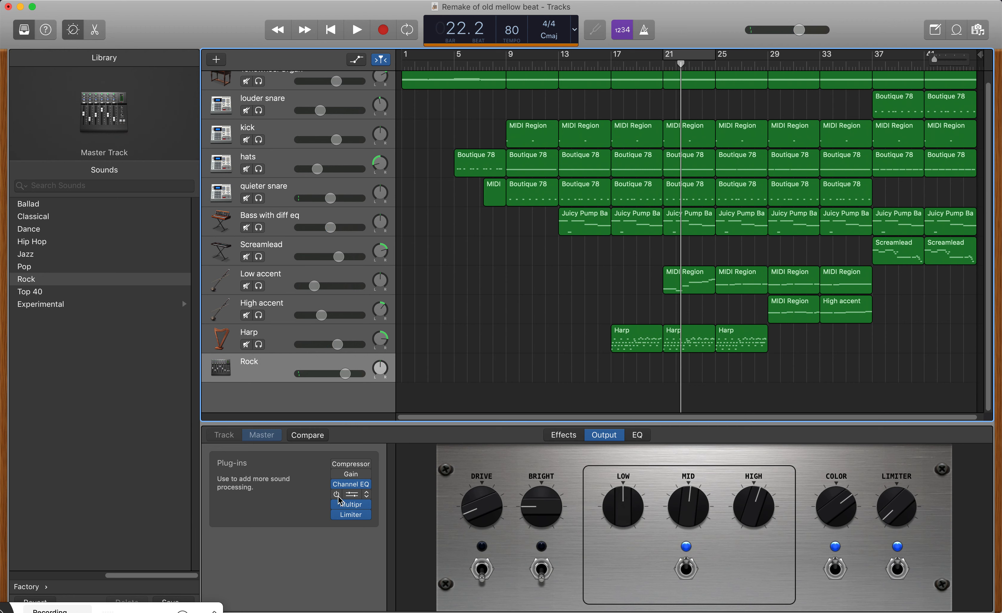
left_click(337, 494)
left_click(351, 494)
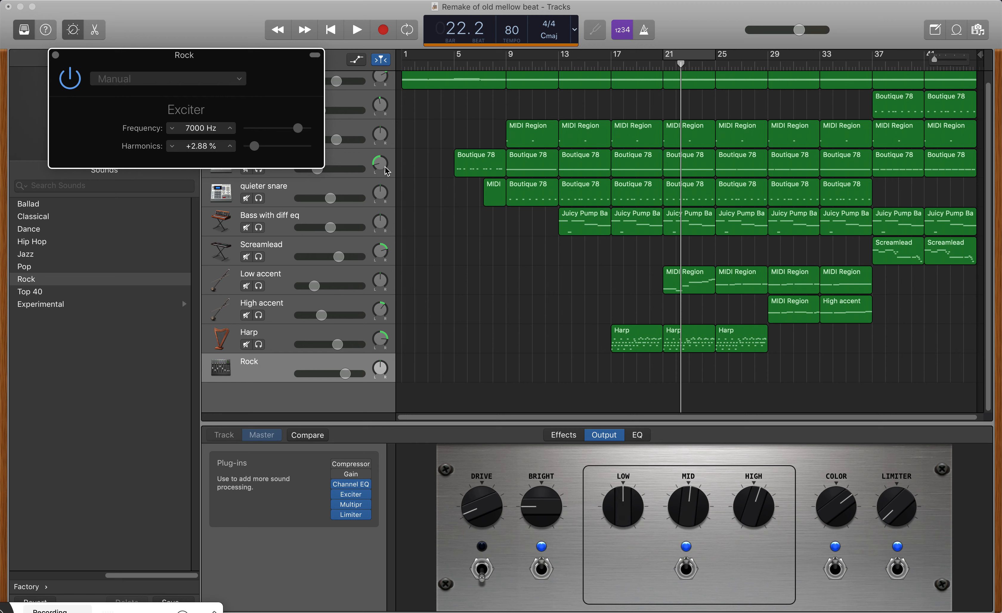
left_click(663, 64)
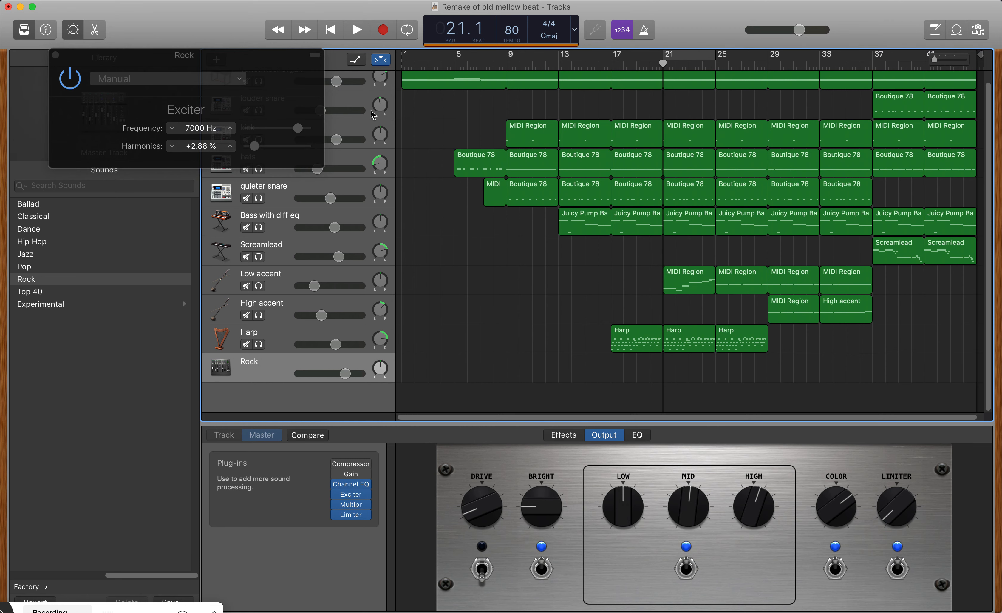
key("space")
left_click_drag(292, 150, 260, 152)
key("space")
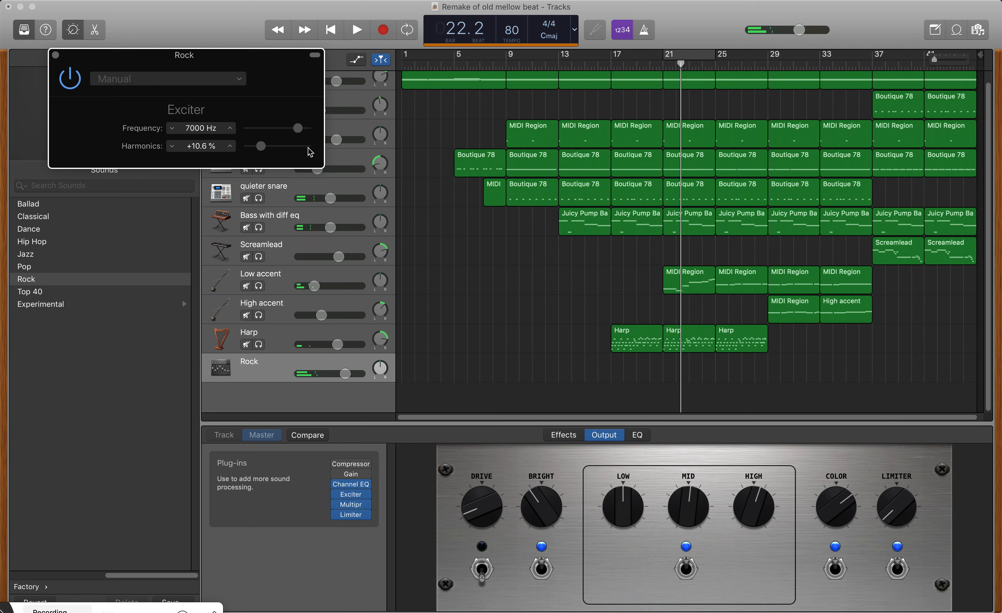
Raise the Exciter's harmonics to 11.5 % and compare it with its bypass during playback.
left_click(308, 148)
left_click_drag(307, 148, 262, 149)
key("space")
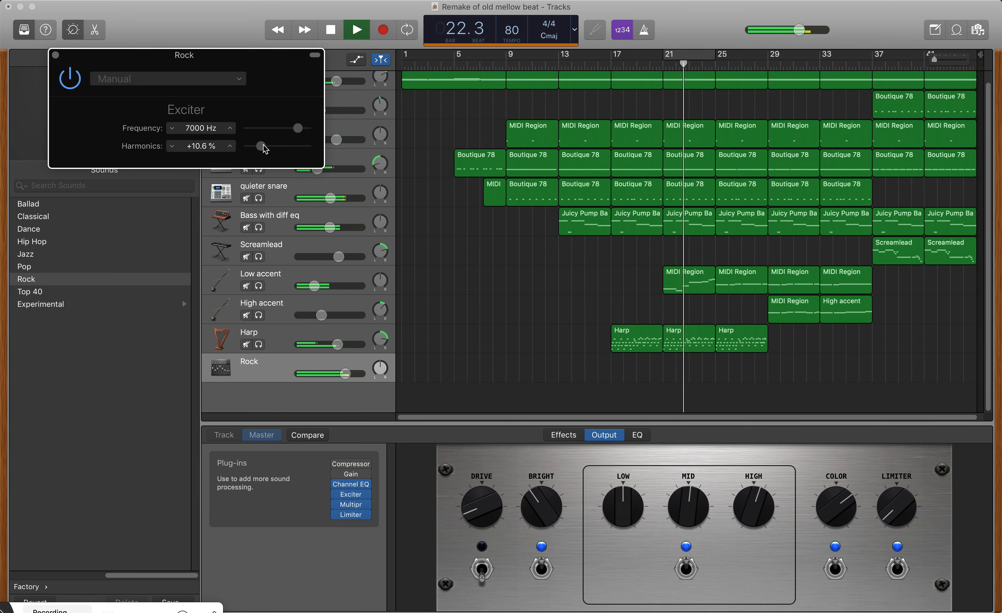
left_click_drag(263, 148, 266, 149)
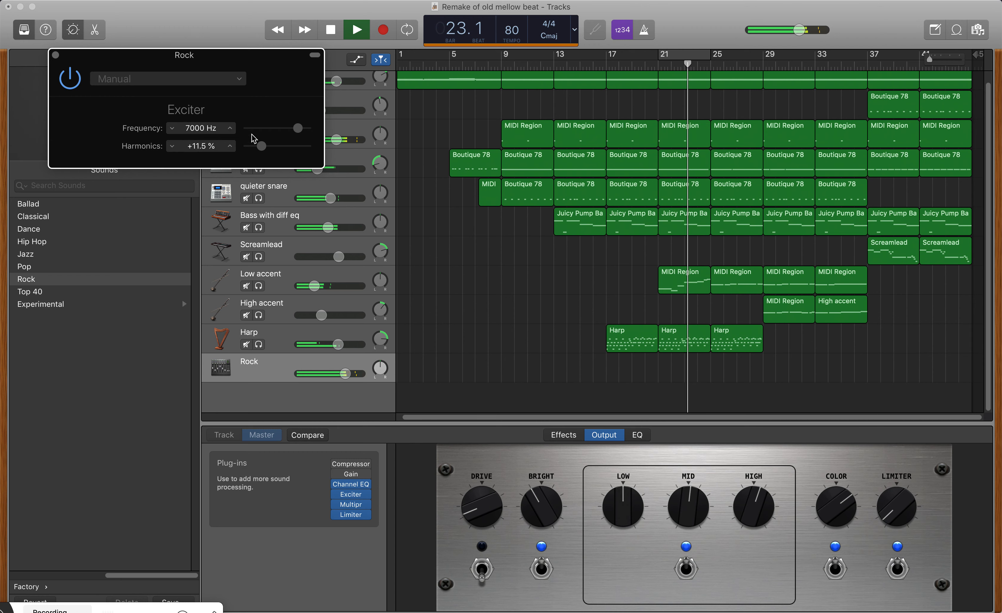
left_click(79, 82)
left_click(79, 83)
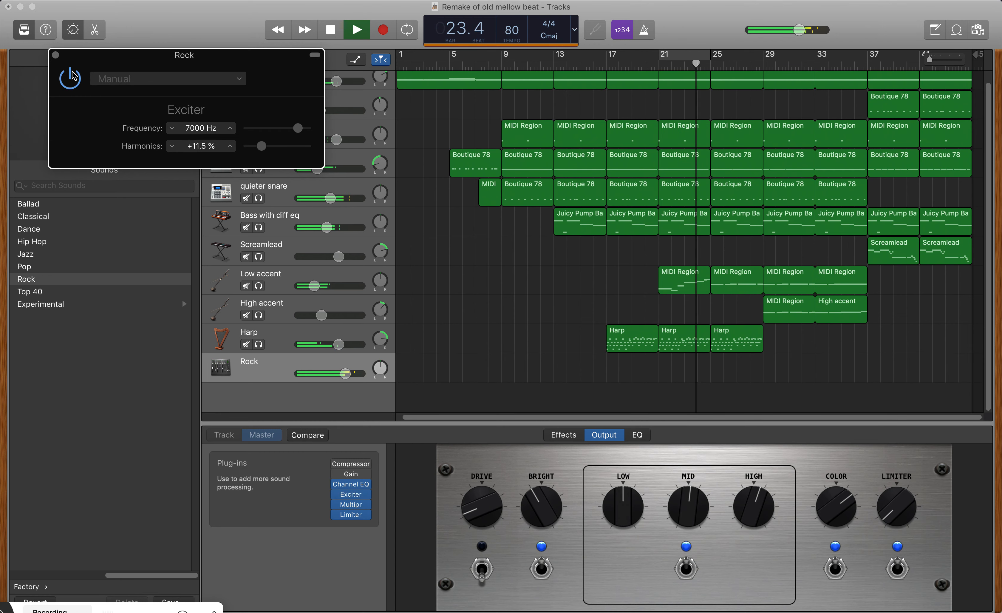
key("space")
left_click(55, 56)
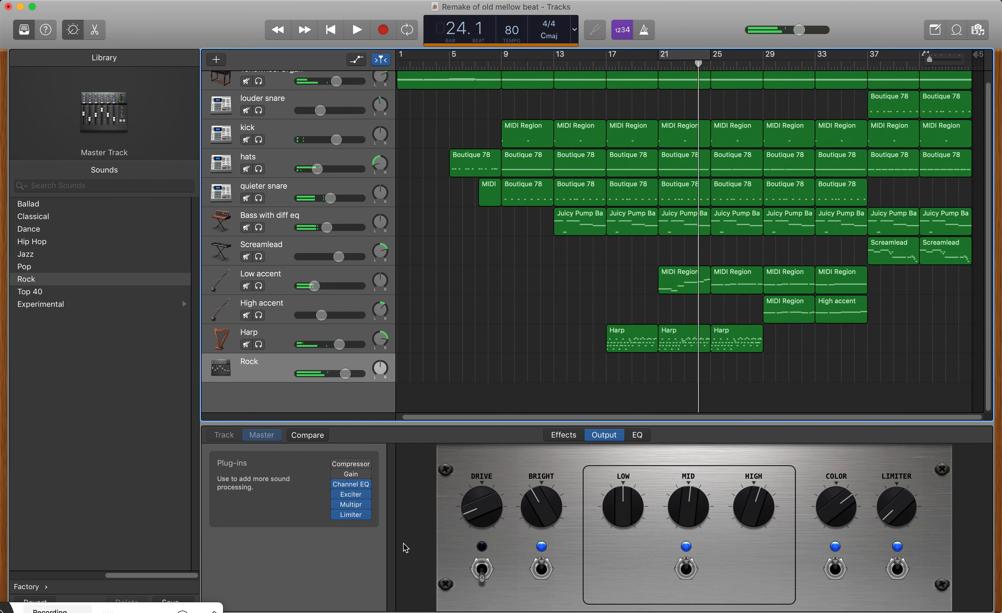
Enable the low-cut band in the master track's EQ and raise its cutoff to about 40 Hz.
left_click(645, 438)
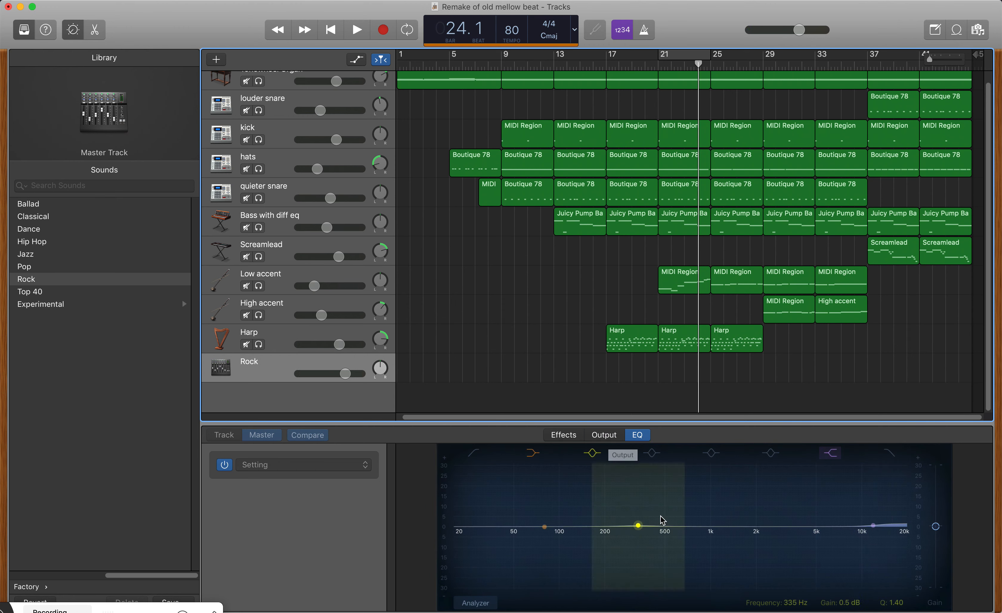
left_click(477, 455)
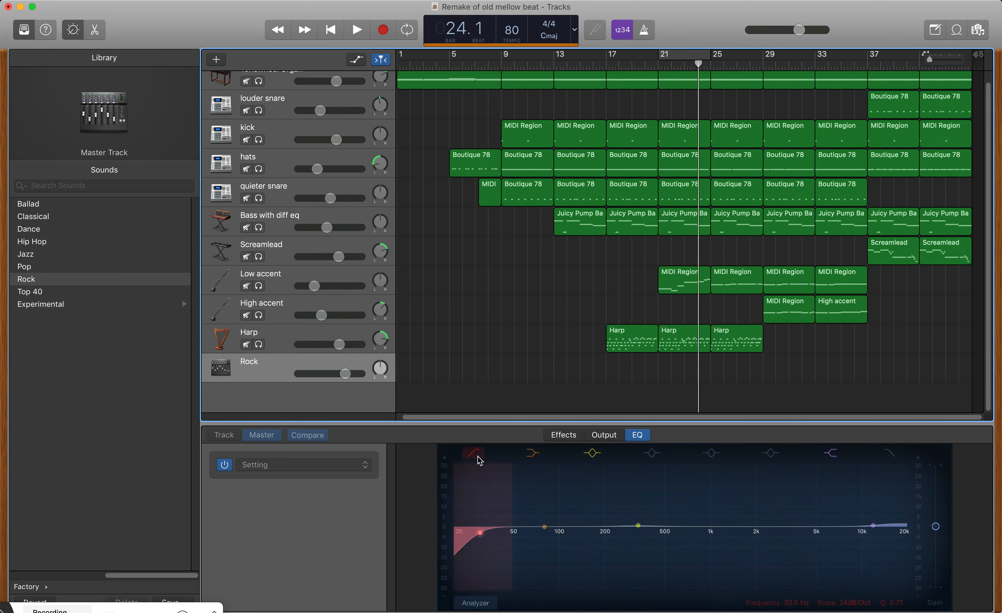
left_click_drag(481, 546, 502, 539)
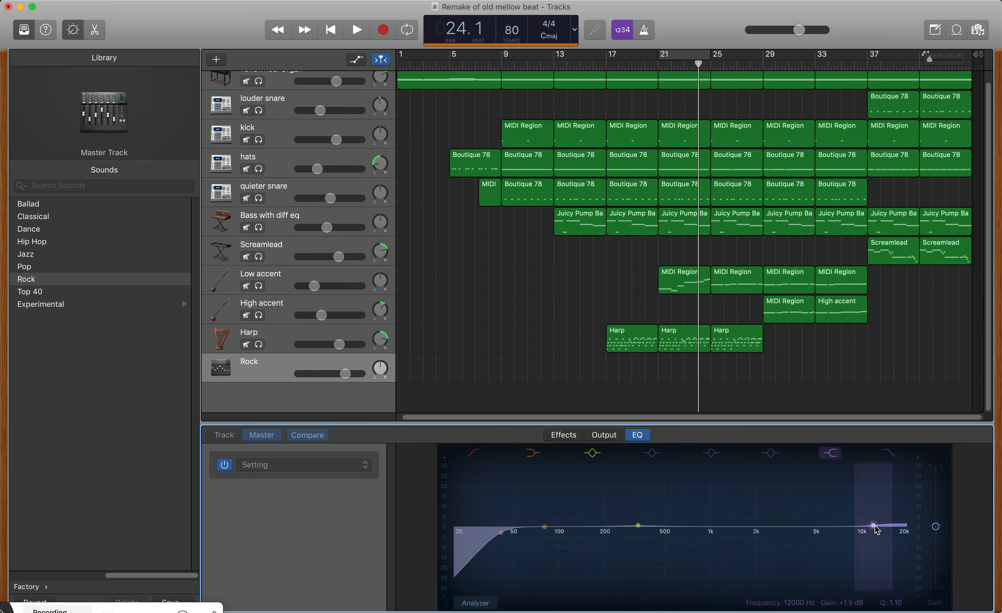
Boost the master EQ's high shelf by 6.5 dB at 4550 Hz and enable the high-cut band with a lowered cutoff.
left_click_drag(874, 525, 810, 520)
left_click(891, 455)
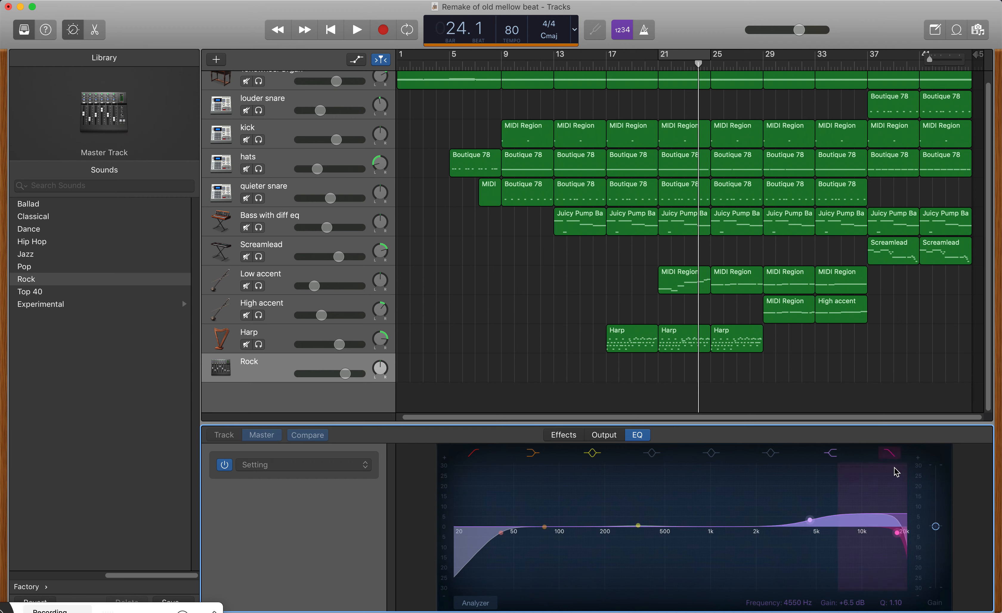
left_click_drag(900, 540, 873, 543)
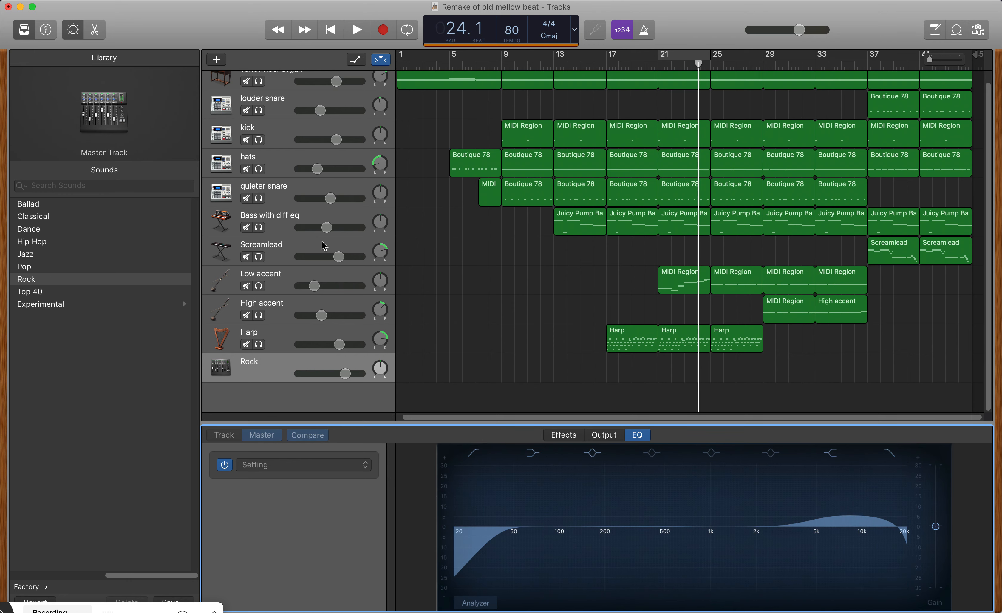
Solo the Bass with diff eq track from bar 17 and try the master EQ's yellow band at 94 Hz with +3.5 dB.
left_click(259, 227)
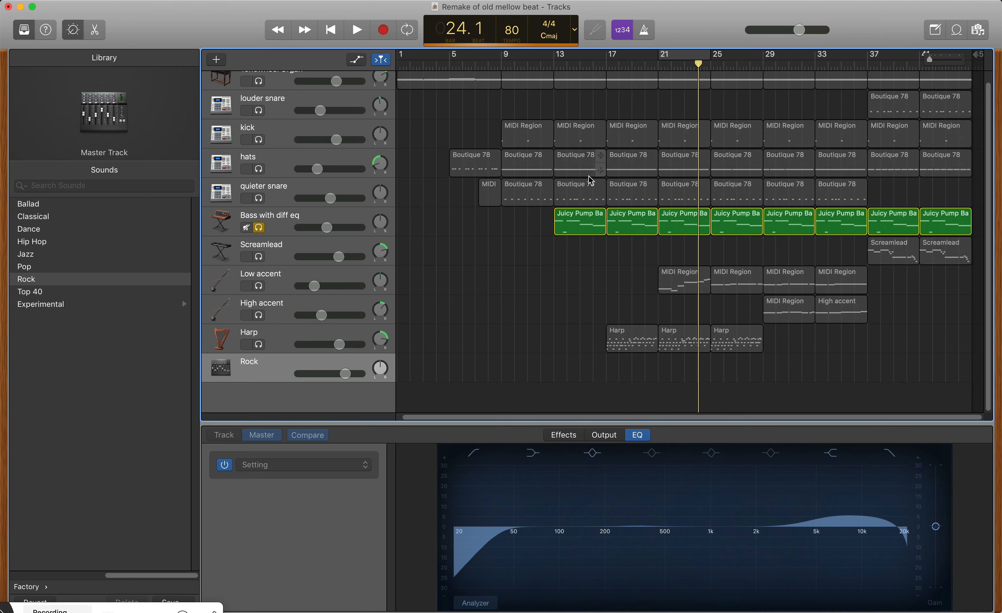
left_click(609, 64)
key("space")
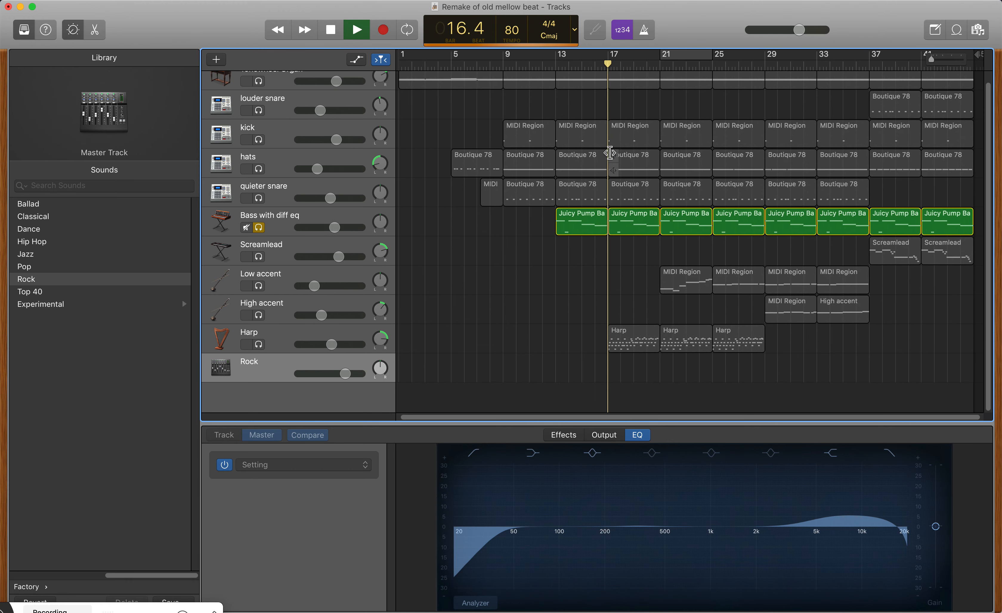
left_click_drag(638, 523, 545, 559)
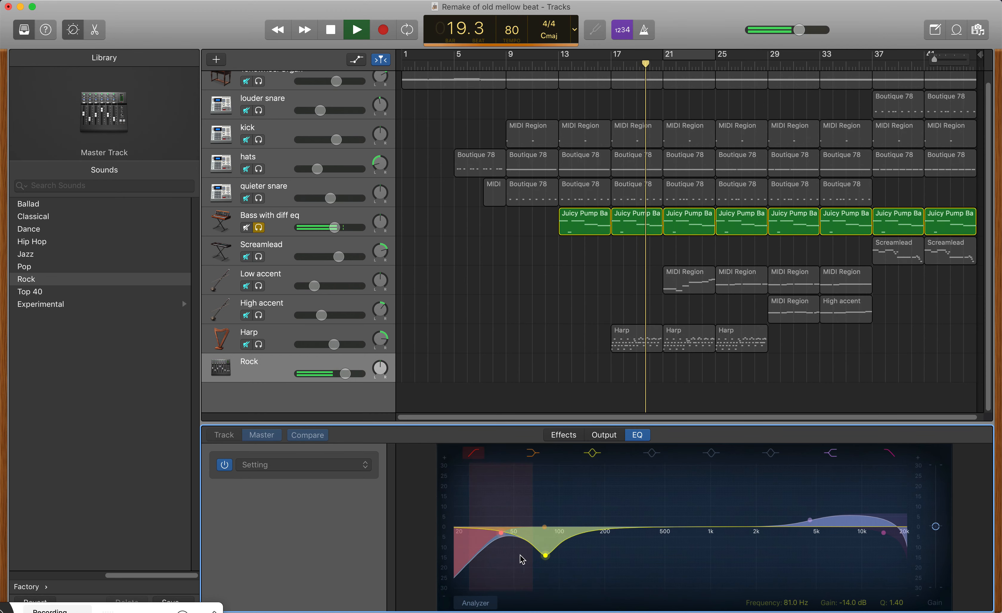
left_click_drag(545, 556, 558, 511)
key("space")
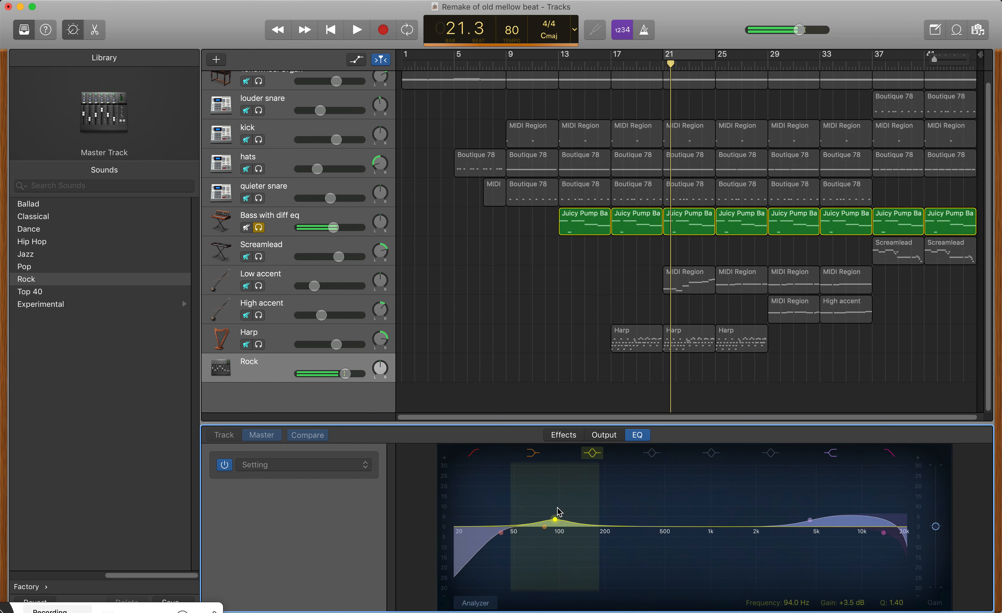
Turn on the master EQ's analyzer, flatten the yellow band while the bass plays, and unsolo the bass.
left_click(487, 603)
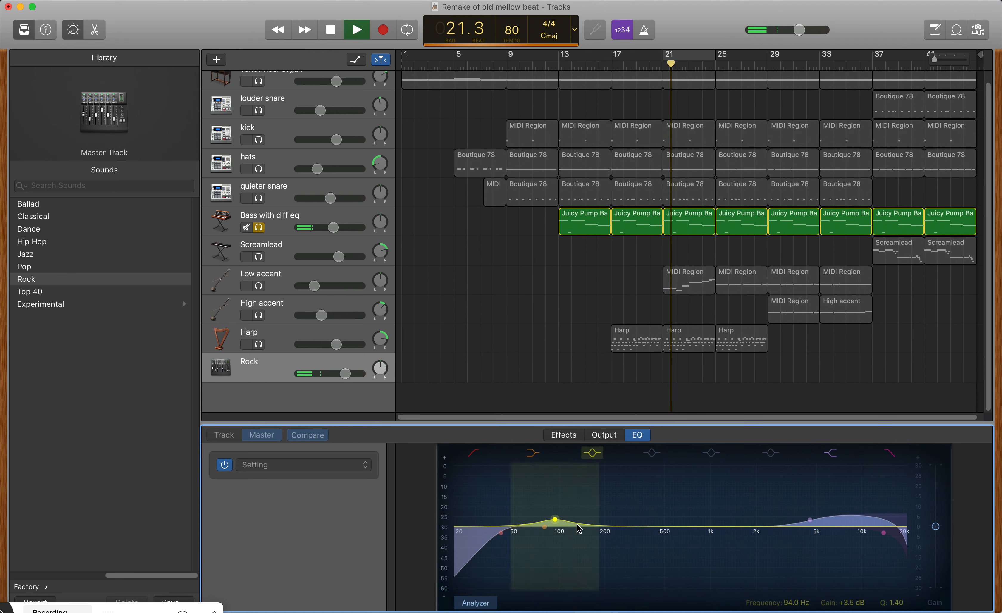
key("space")
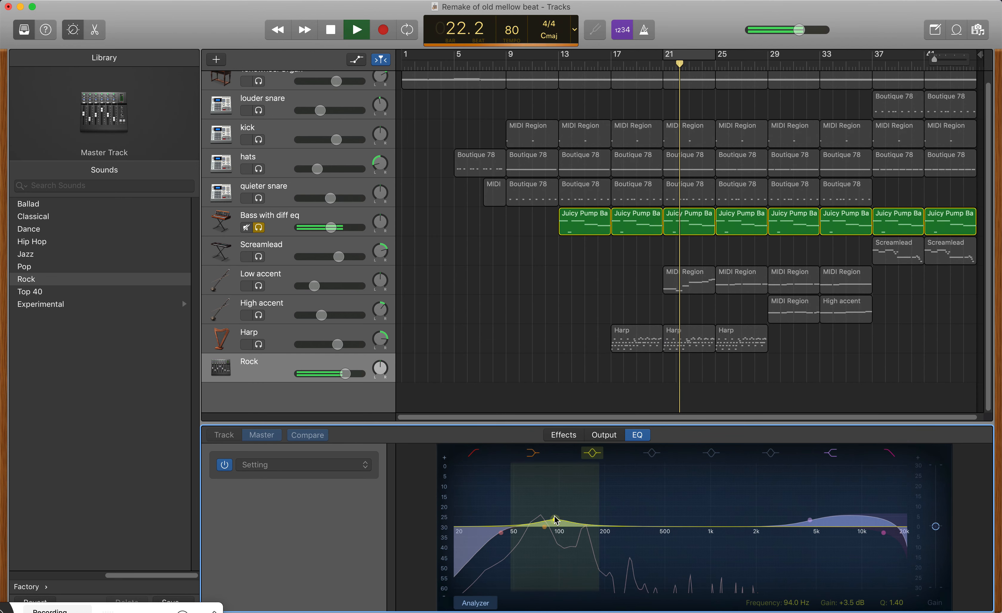
mouse_move(558, 528)
left_mouse_down()
mouse_move(548, 556)
mouse_move(561, 536)
left_mouse_up()
left_click_drag(329, 228, 328, 228)
left_click(260, 228)
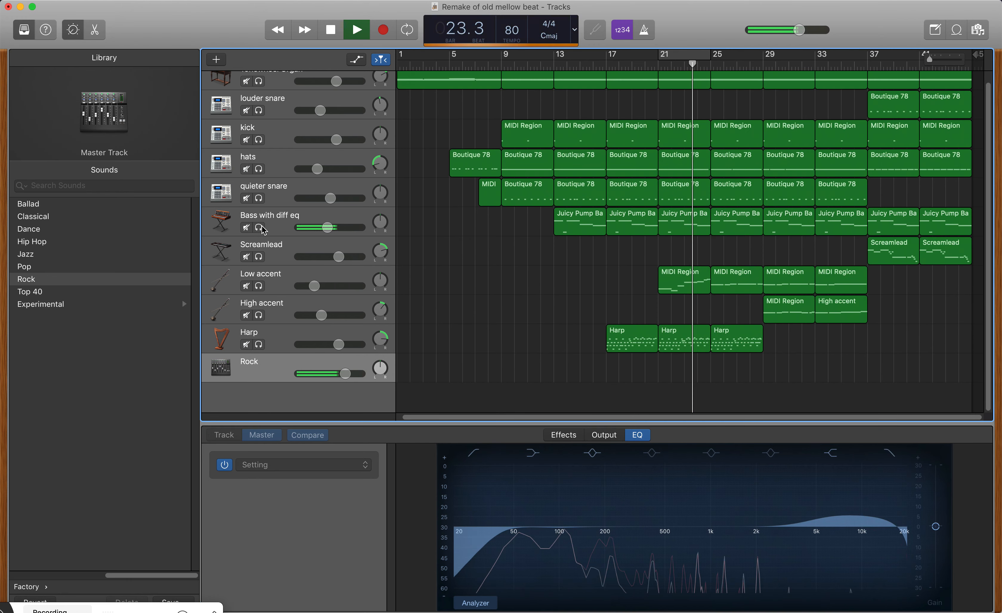
Boost the master EQ's yellow band by about 8 dB near 90 Hz and raise the EQ's overall gain slightly.
mouse_move(560, 528)
left_mouse_down()
mouse_move(549, 527)
mouse_move(550, 509)
left_mouse_up()
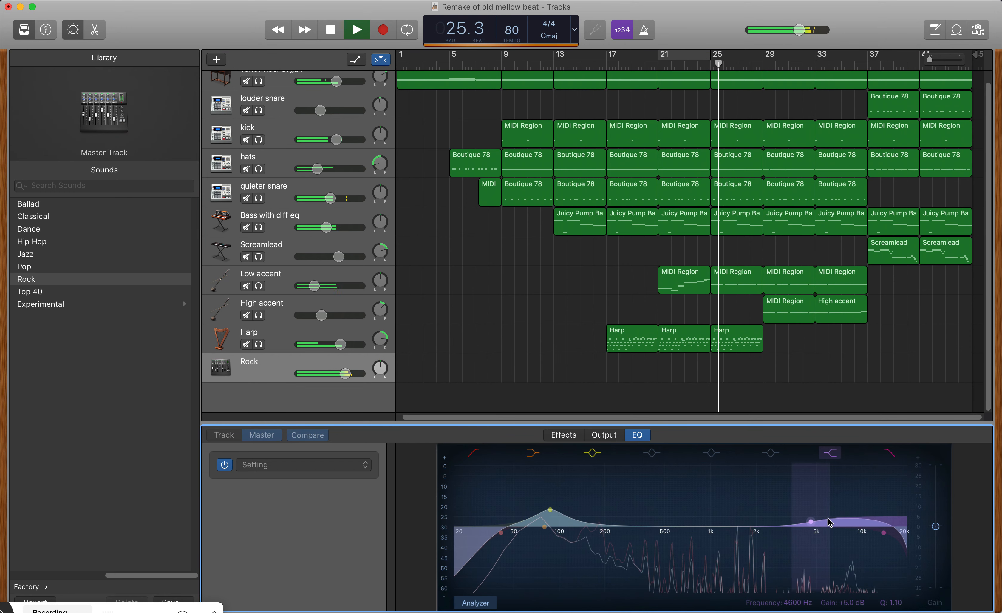
mouse_move(936, 525)
left_mouse_down()
mouse_move(938, 538)
mouse_move(939, 499)
mouse_move(940, 531)
left_mouse_up()
key("space")
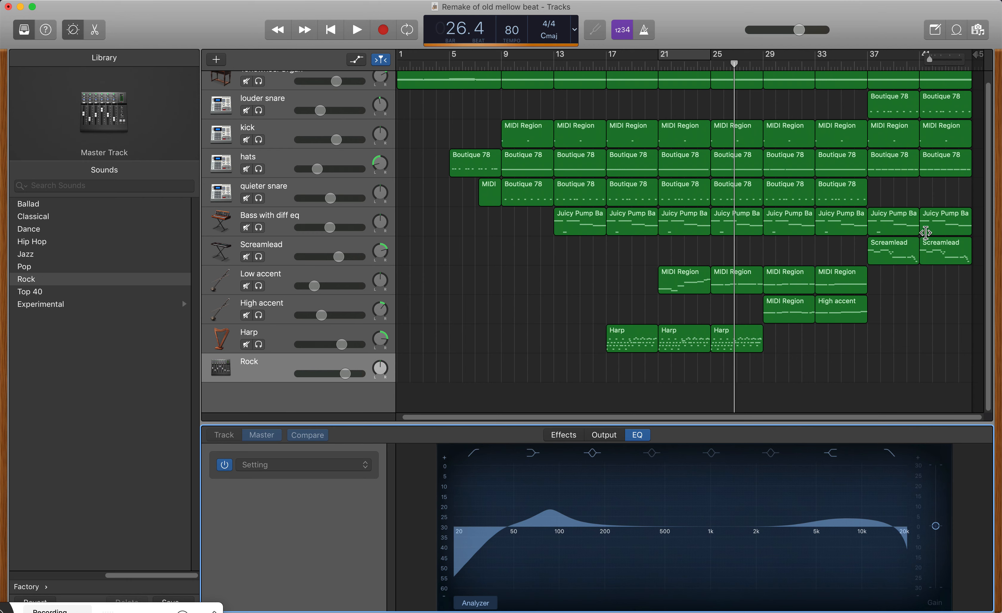
scroll(884, 376, "up", 1)
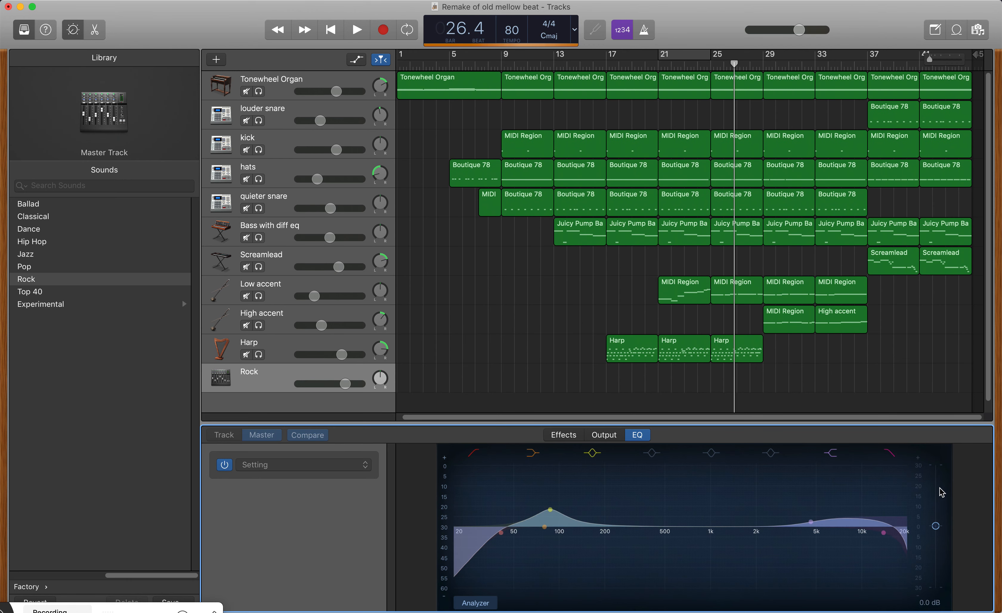
left_click_drag(939, 533, 938, 524)
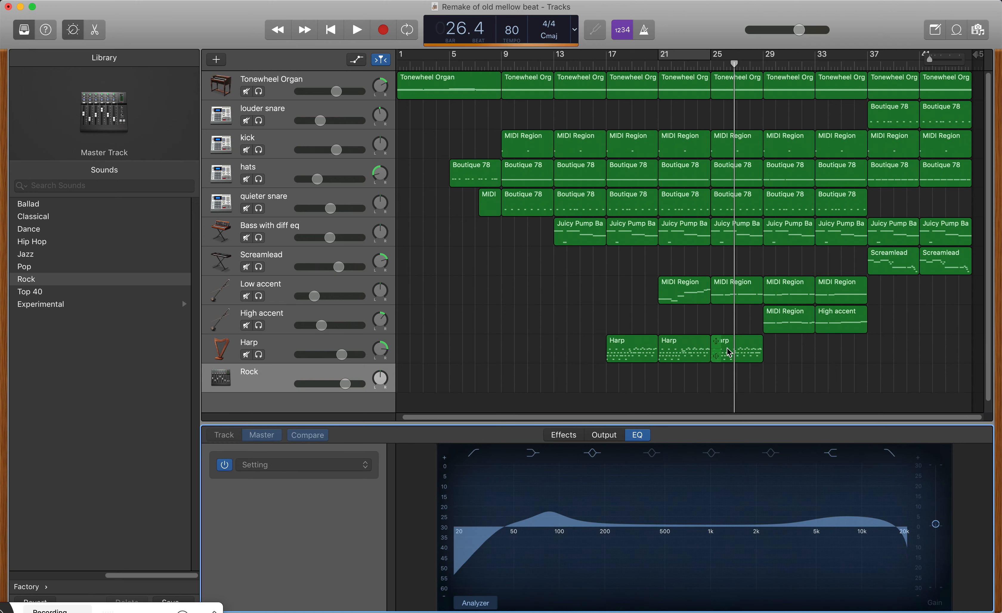
Play the full mix from bar 17 to check the equalized master.
left_click(601, 62)
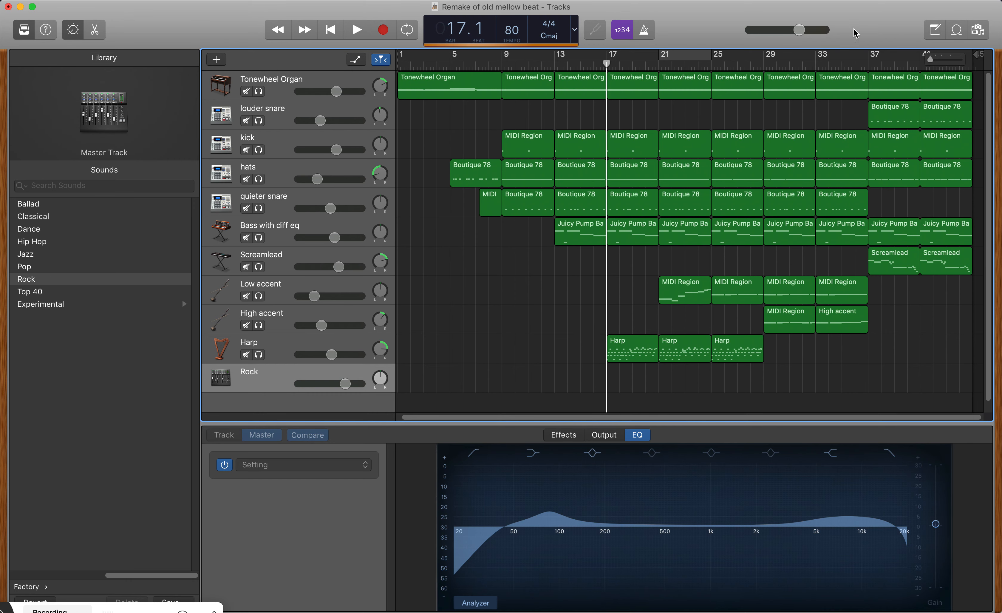
key("space")
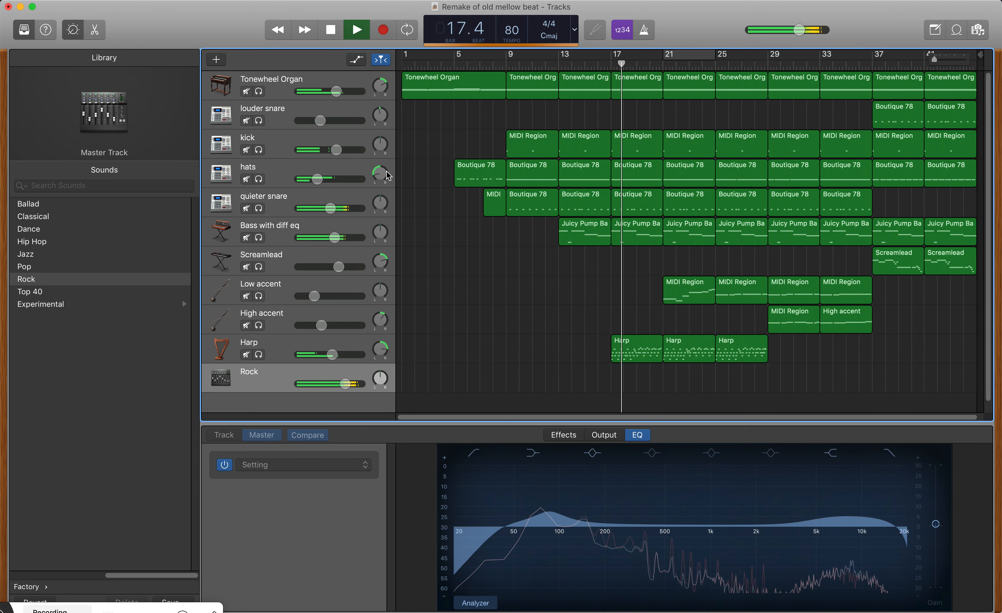
mouse_move(380, 173)
key("space")
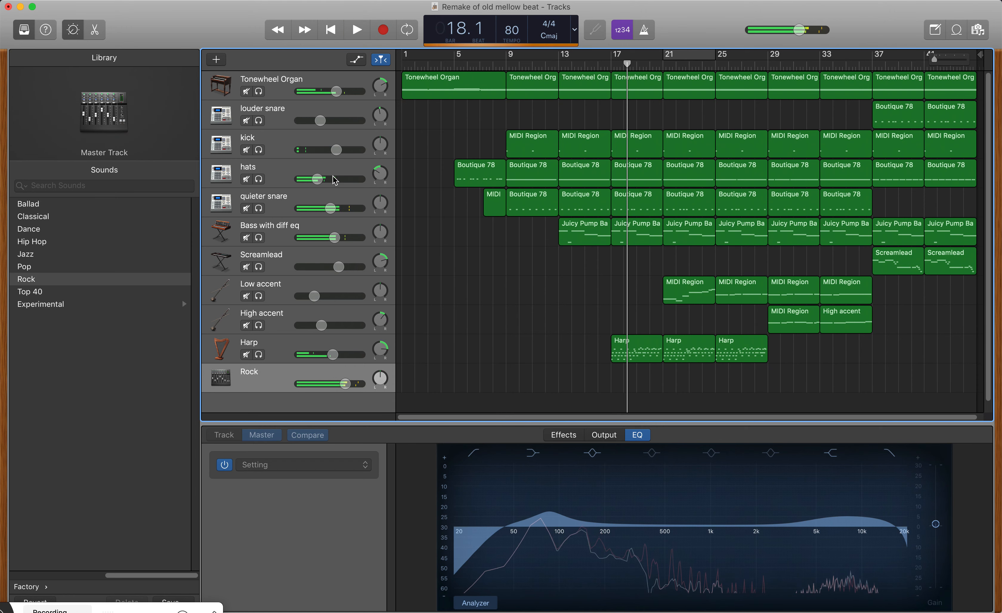
Pan the hats track further to the left and mute it.
left_click_drag(379, 171, 380, 178)
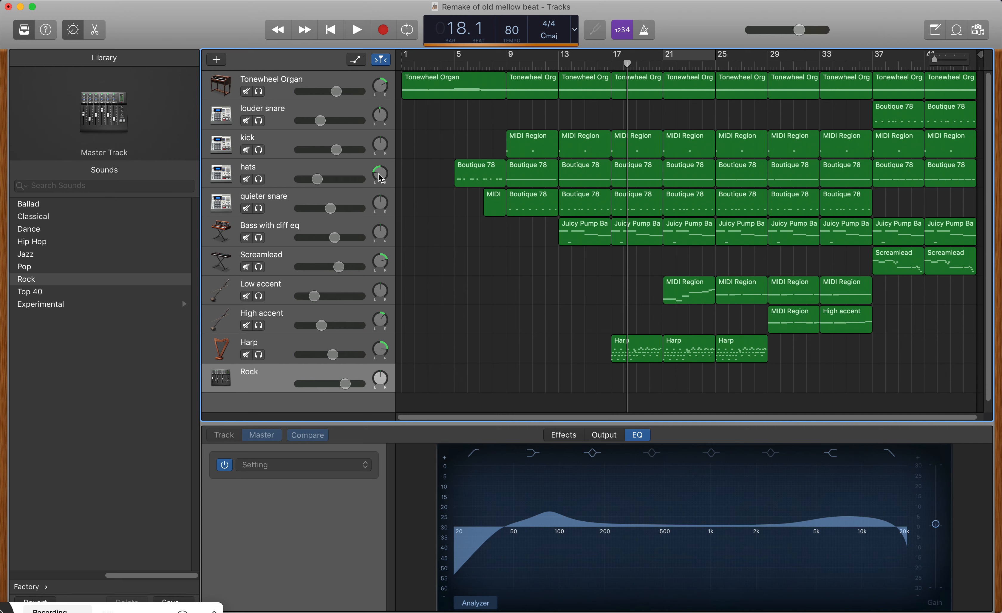
left_click_drag(380, 178, 370, 179)
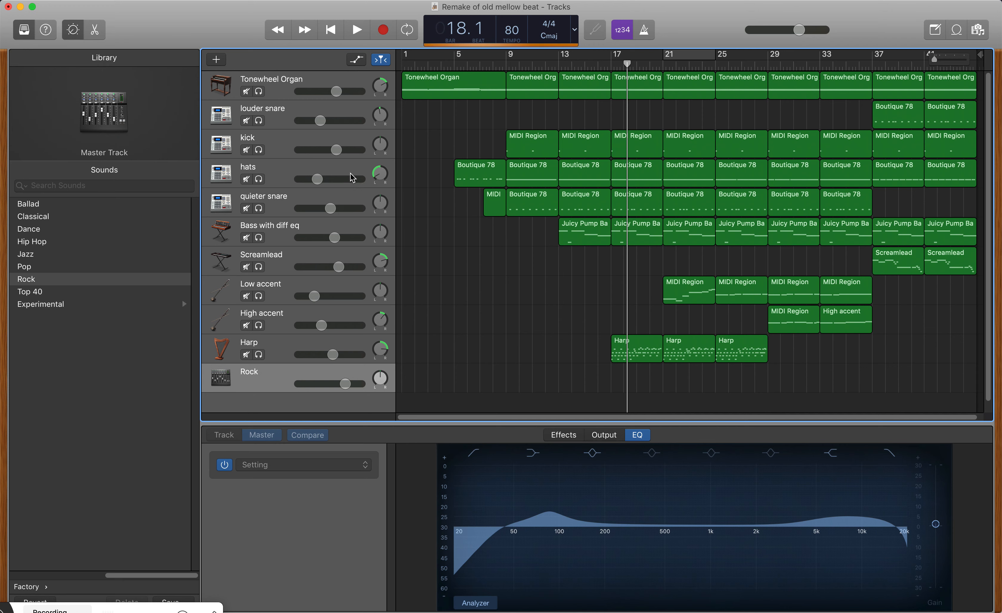
left_click(246, 180)
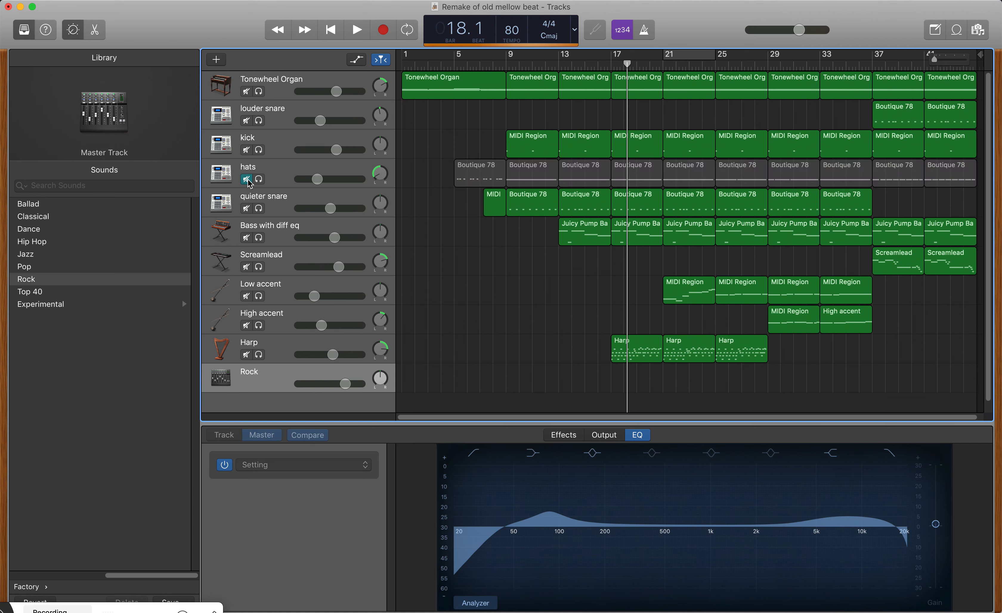
Unmute the hats track and bring its pan slightly back towards the centre.
left_click(248, 181)
left_click(380, 173)
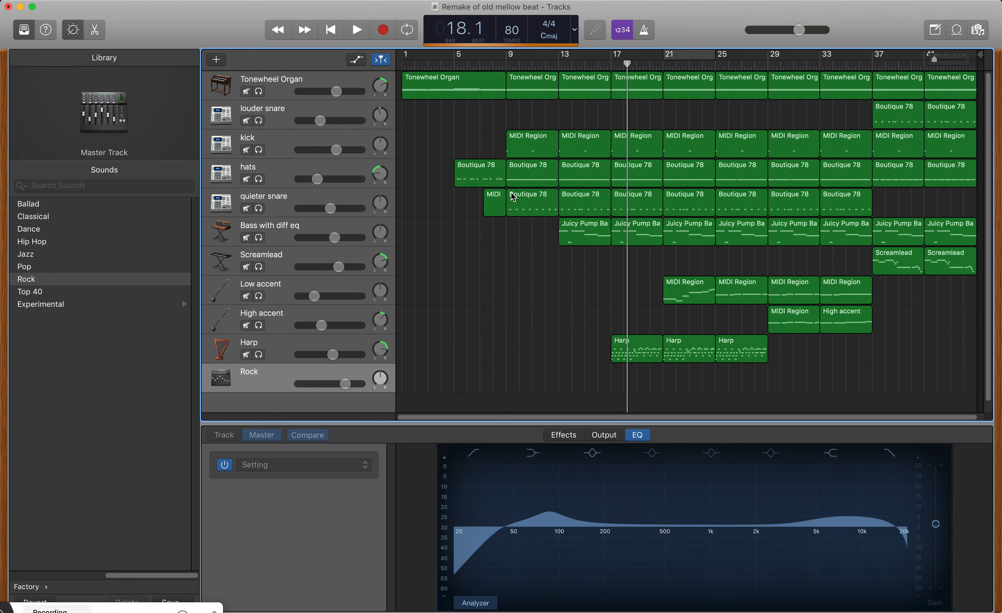
scroll(700, 335, "down", 1)
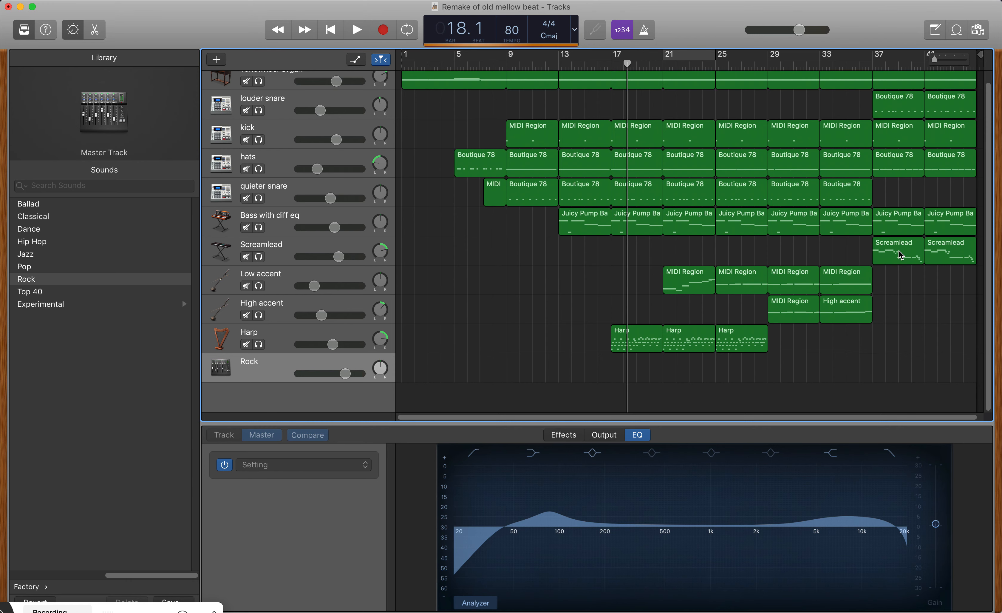
scroll(914, 284, "up", 1)
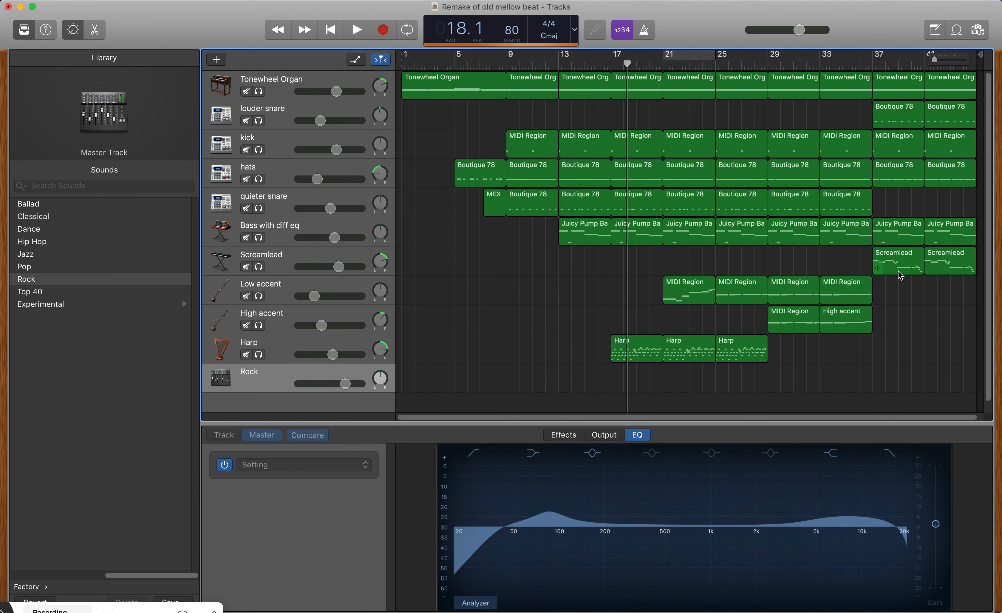
Add a Space Designer reverb plug-in to the Tonewheel Organ track after its Channel EQ.
left_click(324, 90)
left_click(584, 439)
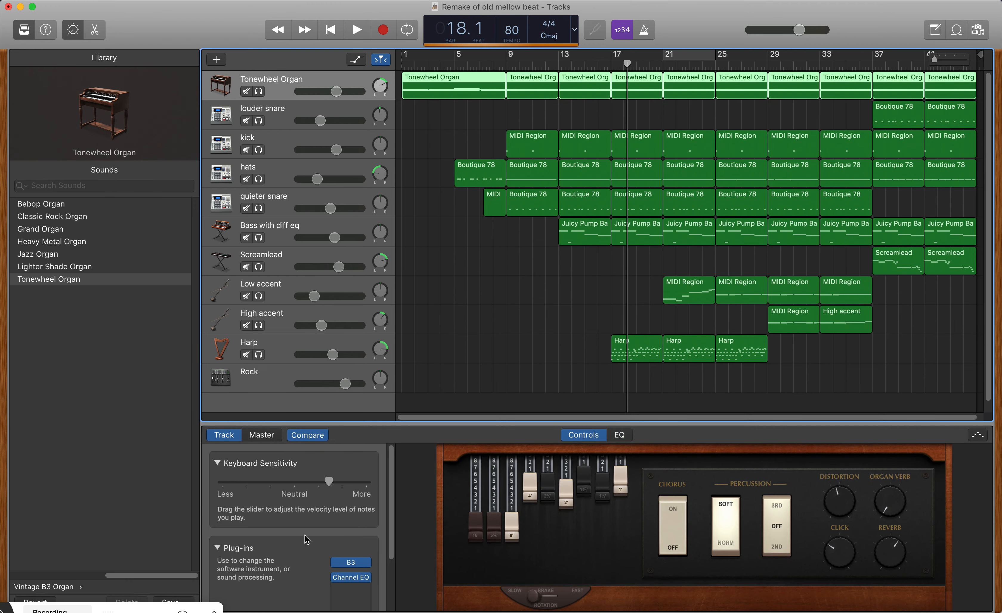
scroll(305, 541, "down", 3)
left_click(366, 503)
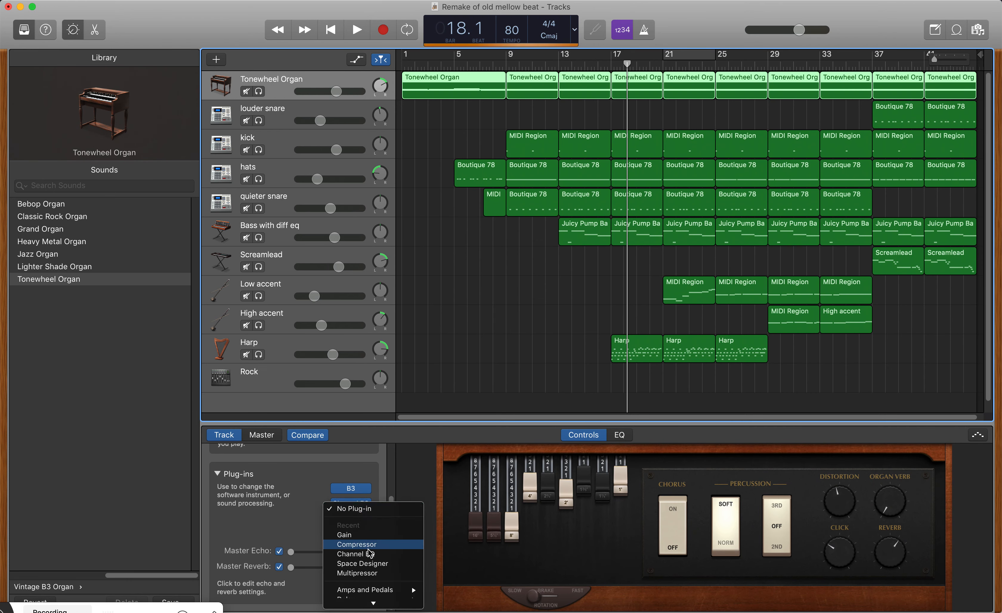
scroll(370, 553, "down", 3)
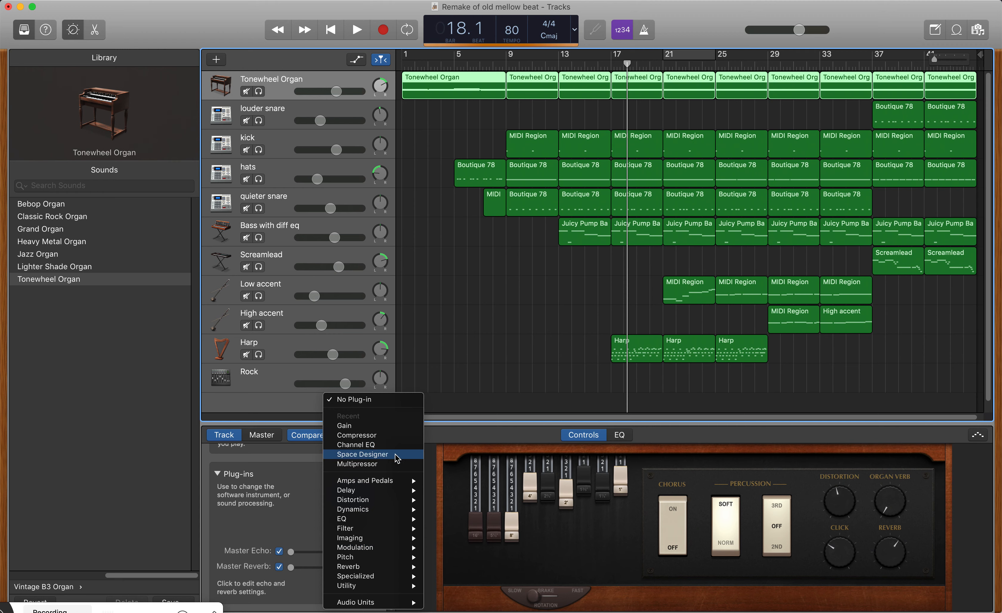
left_click(396, 454)
Play from bar 9 and raise the organ's Space Designer reverb output to -6.6 dB.
left_click(504, 64)
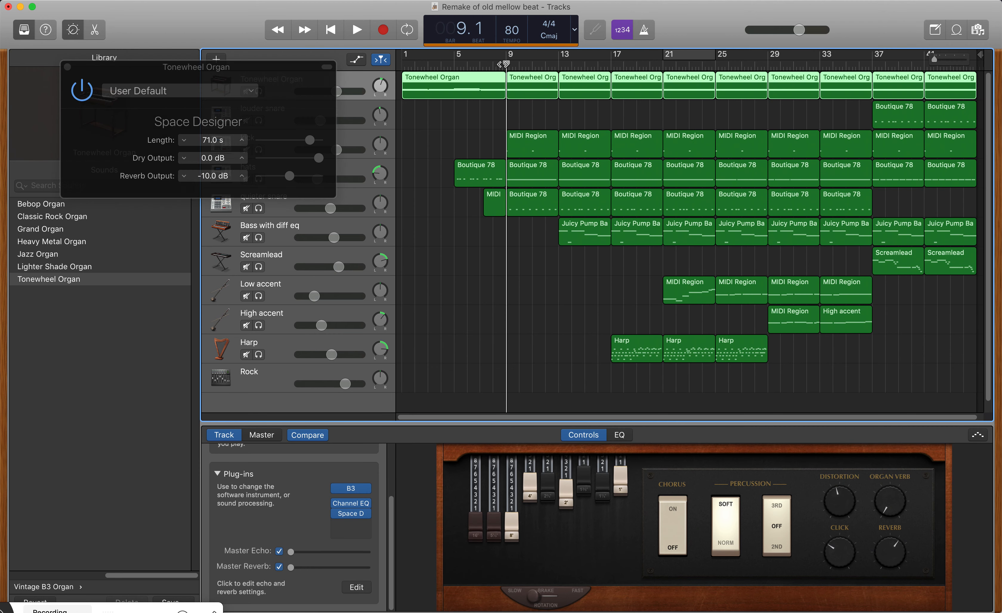
key("space")
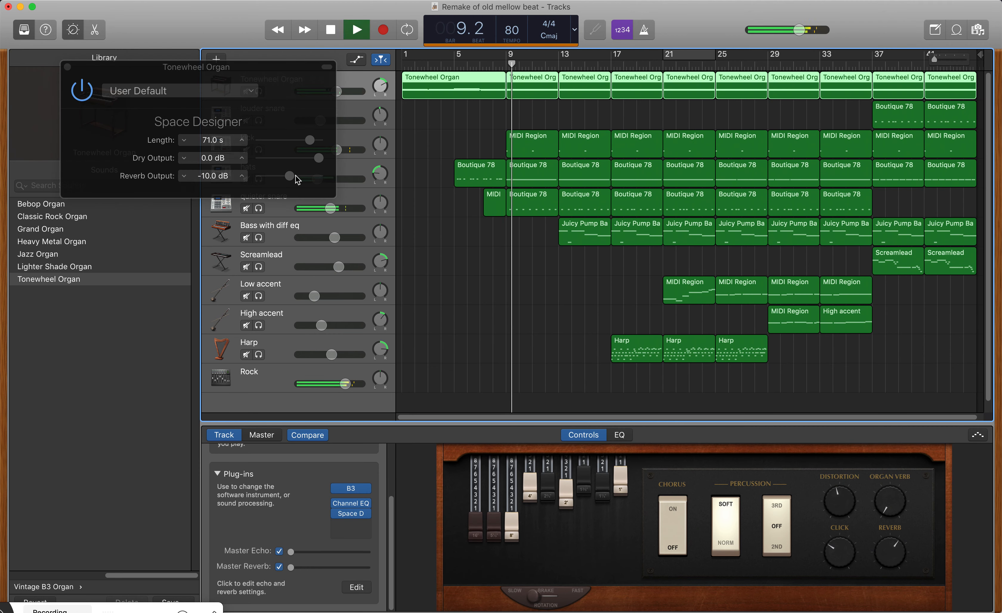
left_click_drag(294, 179, 312, 160)
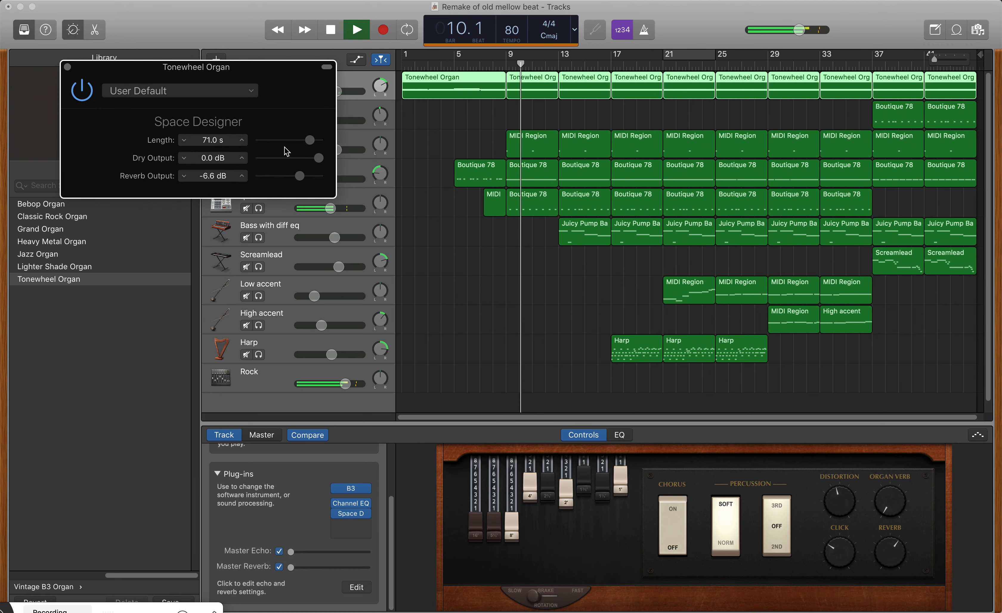
Load the medium-space room preset 1.1s Live Chamber into the organ's Space Designer.
left_click(208, 91)
mouse_move(194, 168)
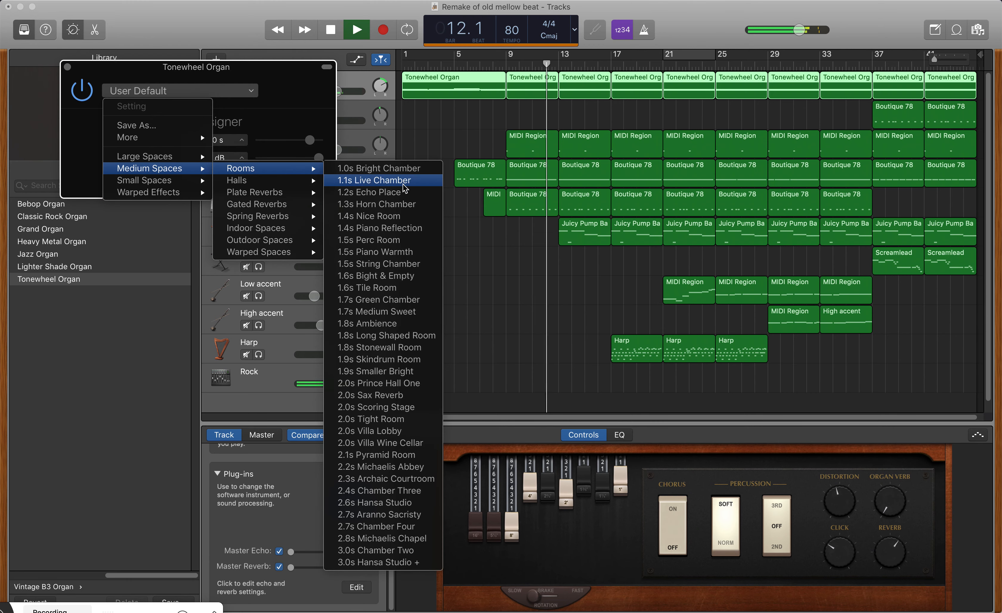
left_click(404, 181)
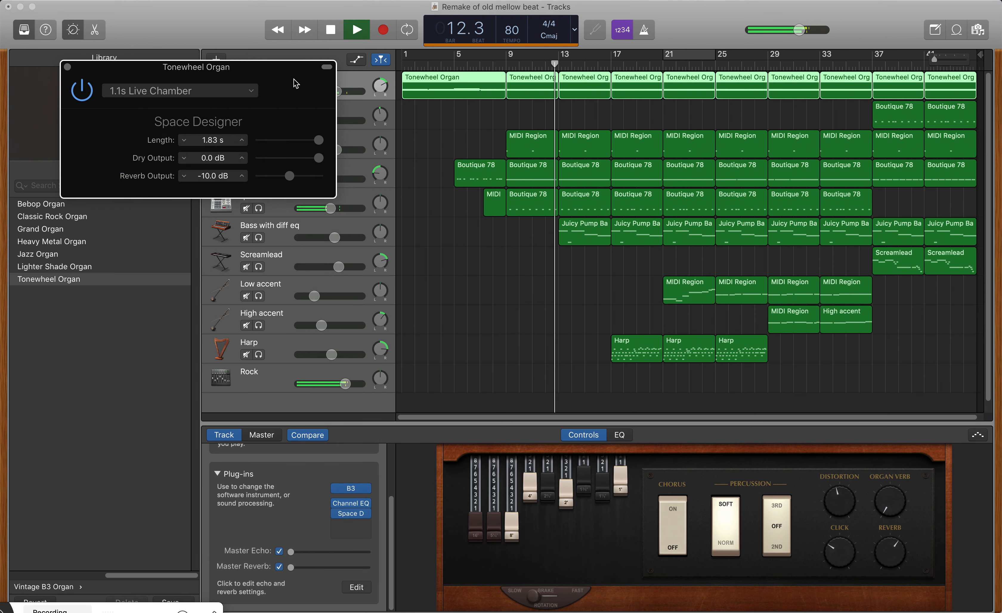
Solo the Tonewheel Organ and compare its sound with Space Designer bypassed and active.
left_click(259, 91)
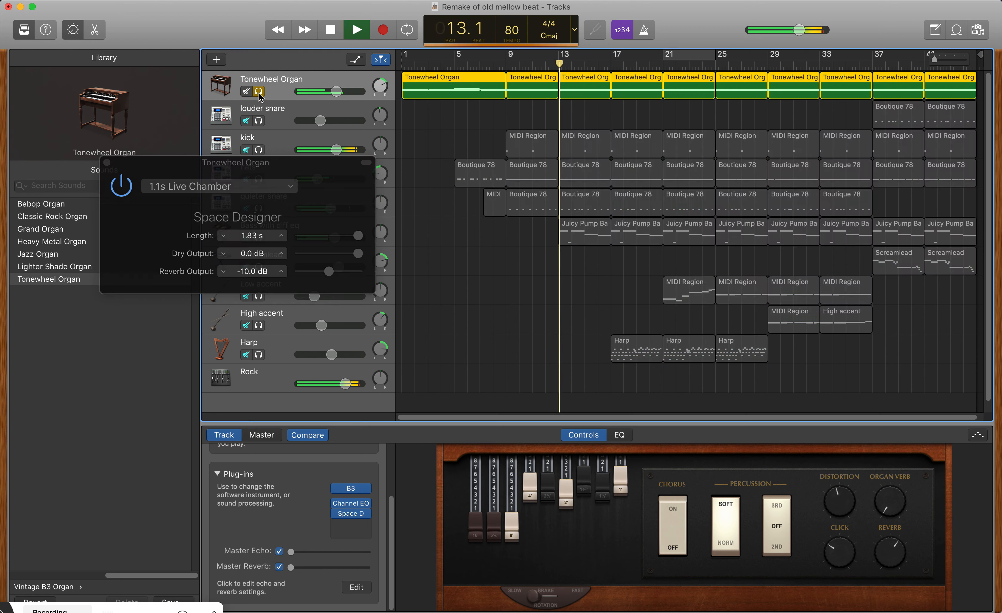
left_click(123, 191)
left_click(122, 192)
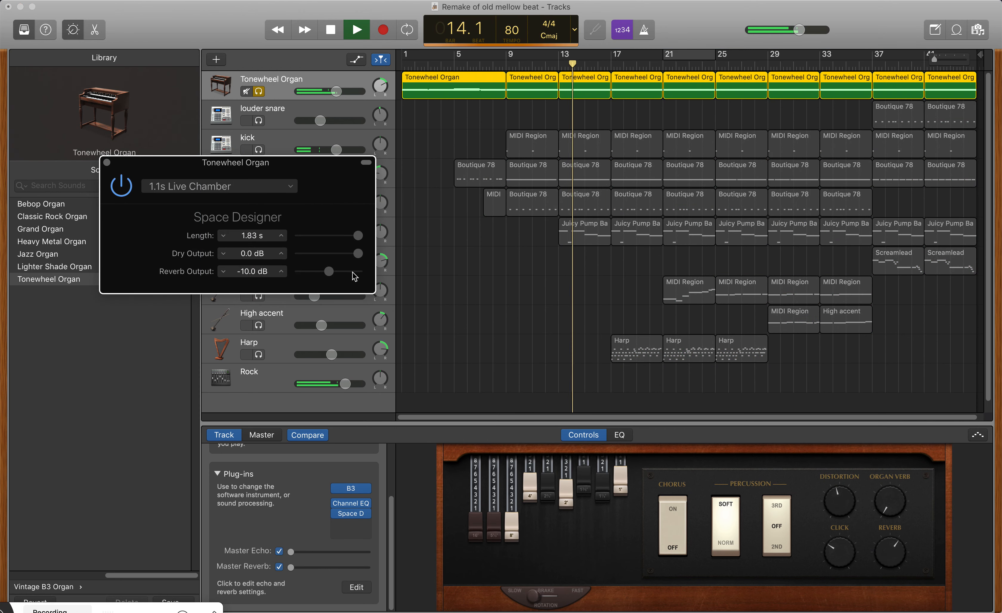
Raise the organ's reverb output to -3.6 dB, compare it against the bypassed sound, and stop playback.
mouse_move(343, 271)
left_mouse_down()
mouse_move(390, 277)
mouse_move(354, 278)
left_mouse_up()
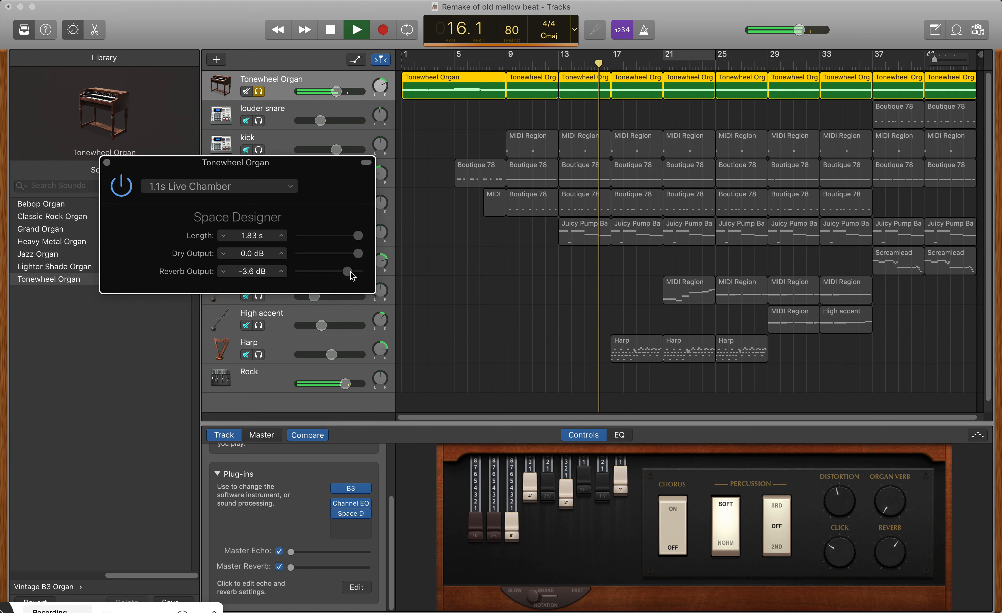
left_click(122, 186)
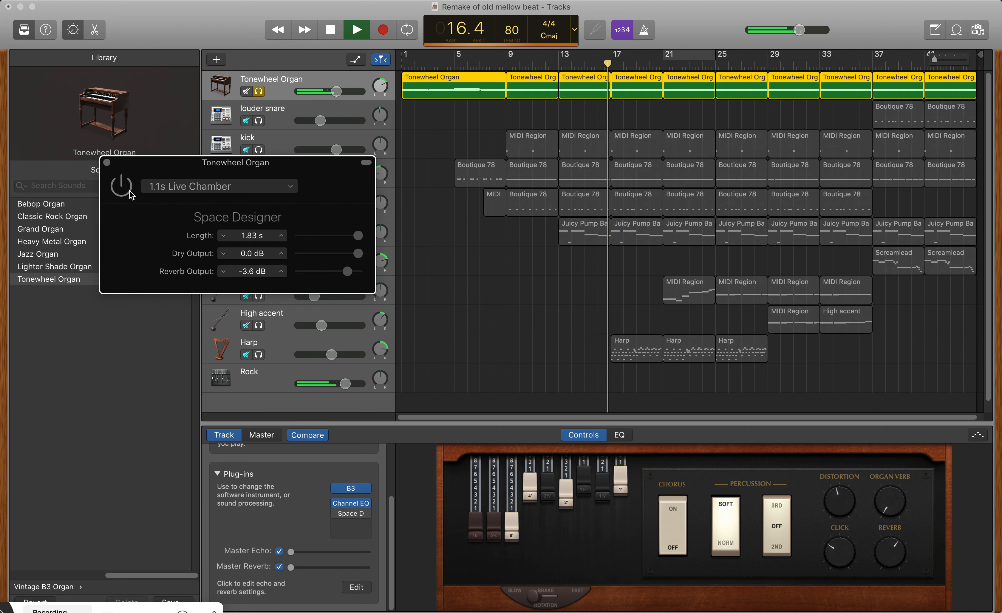
left_click(128, 191)
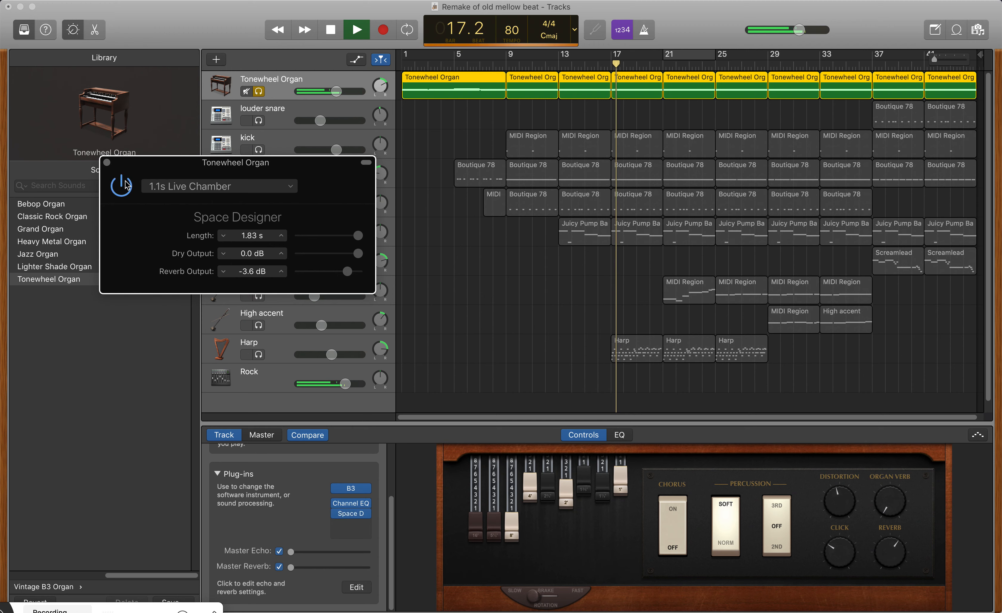
left_click(107, 163)
key("space")
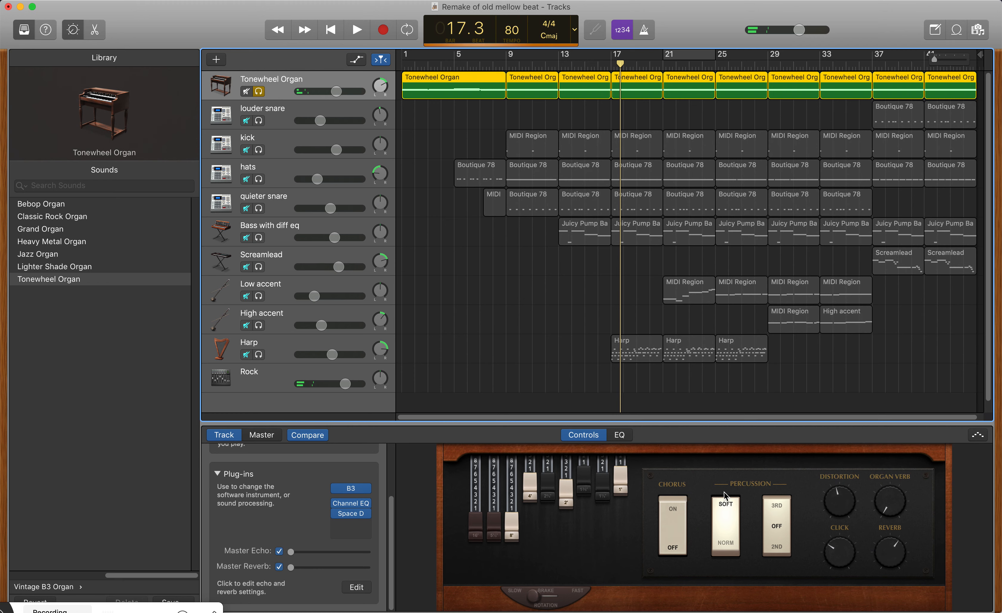
Review the organ's Space Designer settings once more, close them, and unsolo the organ.
scroll(327, 493, "up", 3)
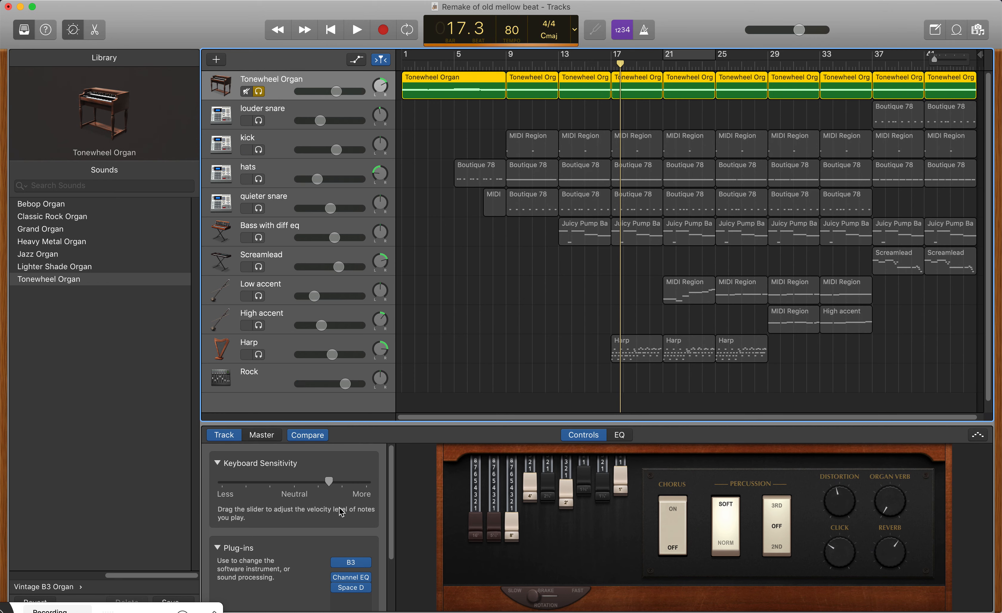
scroll(339, 506, "down", 3)
left_click(350, 514)
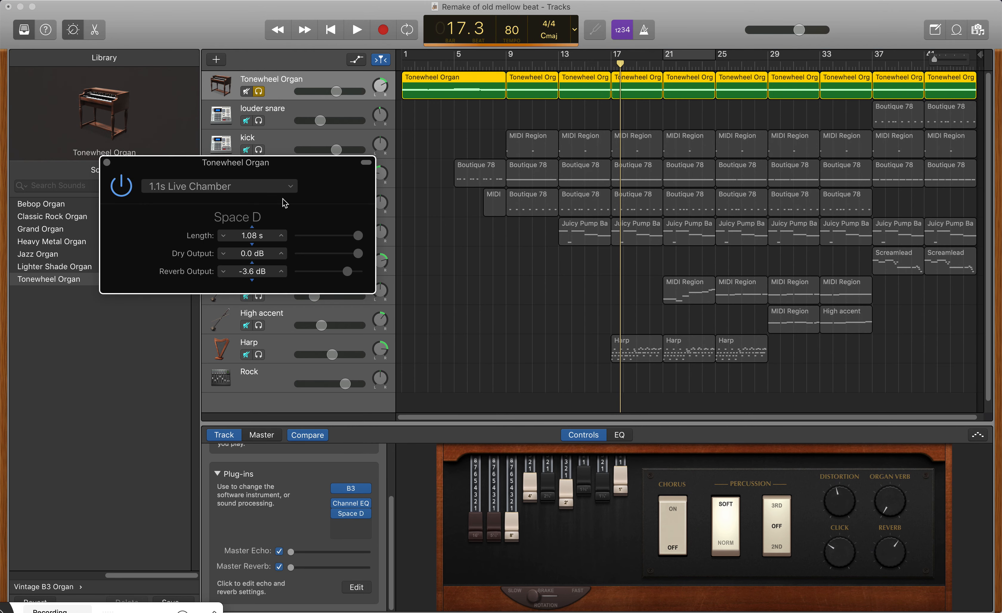
left_click(224, 193)
left_click(294, 186)
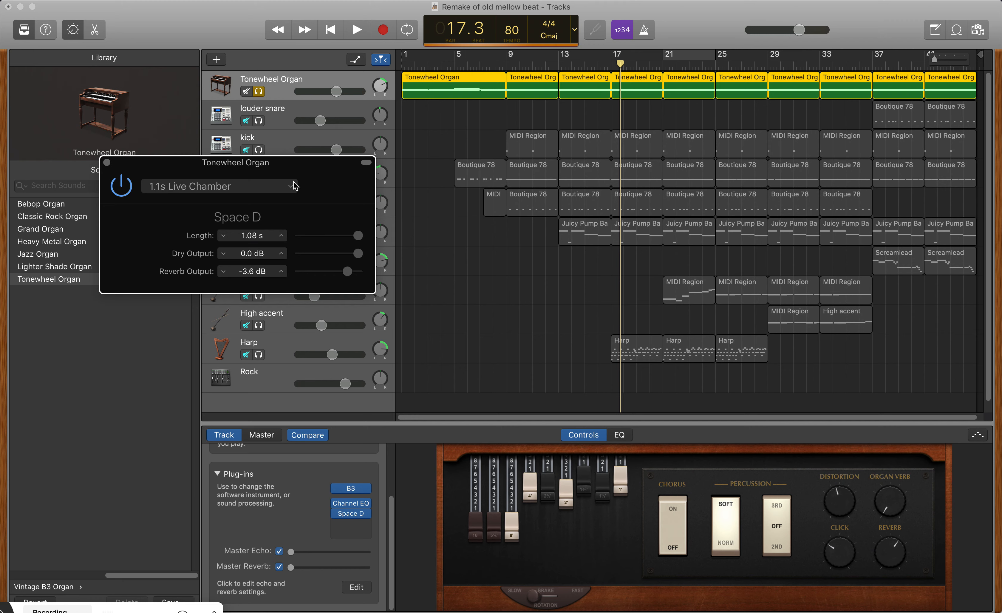
left_click(107, 163)
key("super+a")
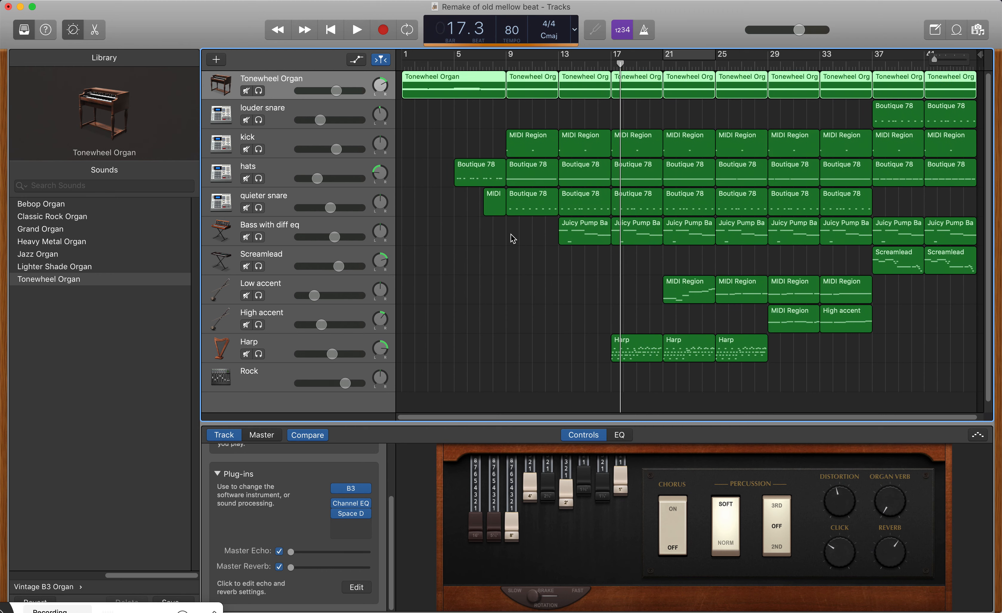
Add the Stereo Spread imaging plug-in to the master track, above its Channel EQ.
scroll(510, 233, "down", 1)
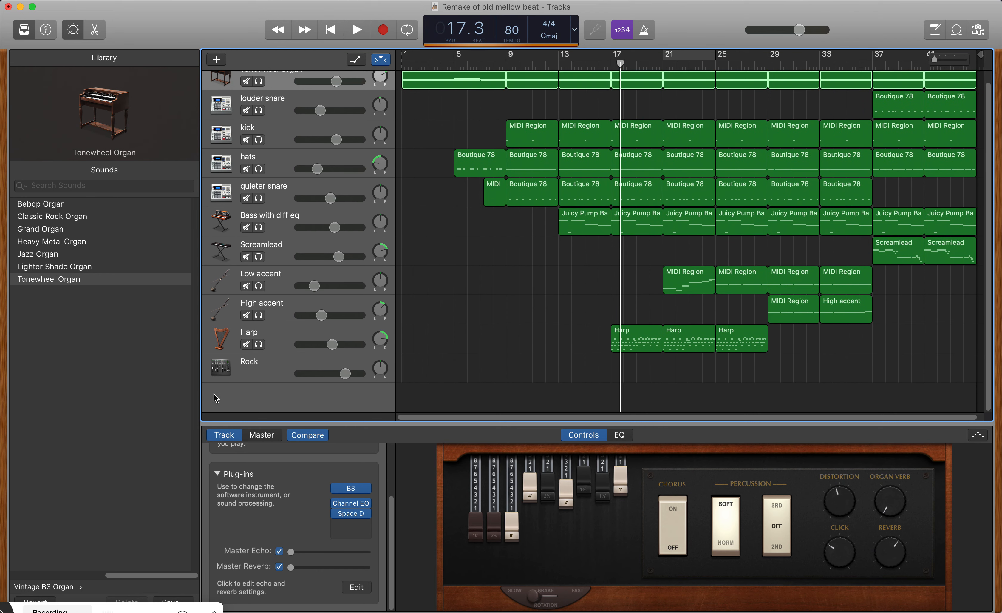
left_click(274, 379)
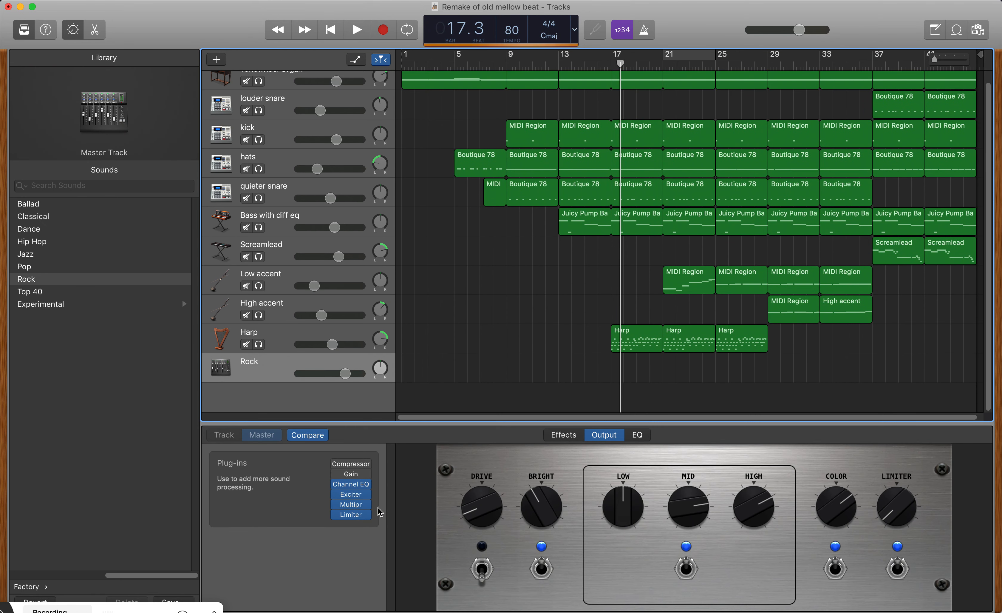
left_click(358, 477)
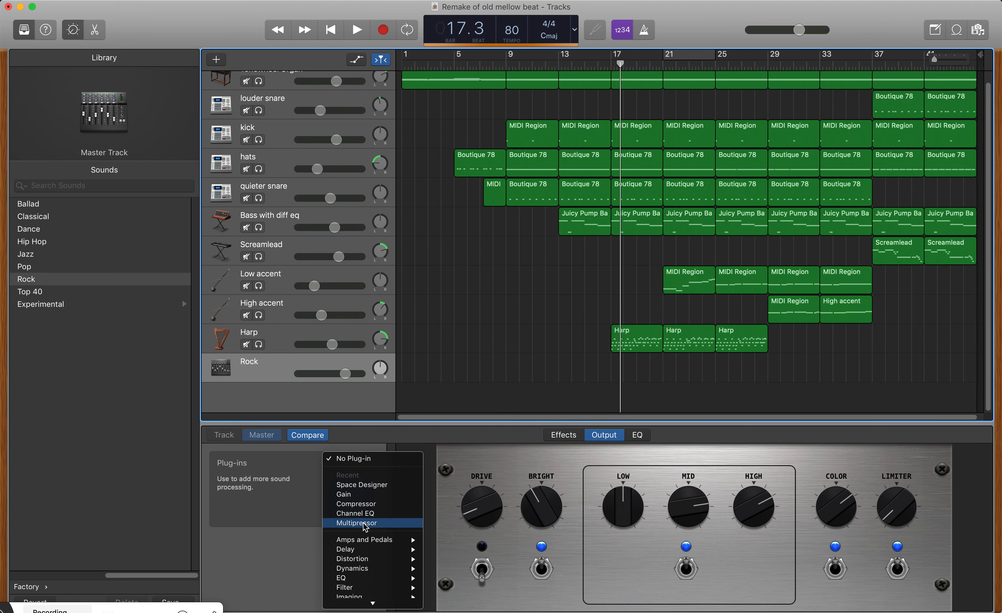
scroll(365, 528, "down", 3)
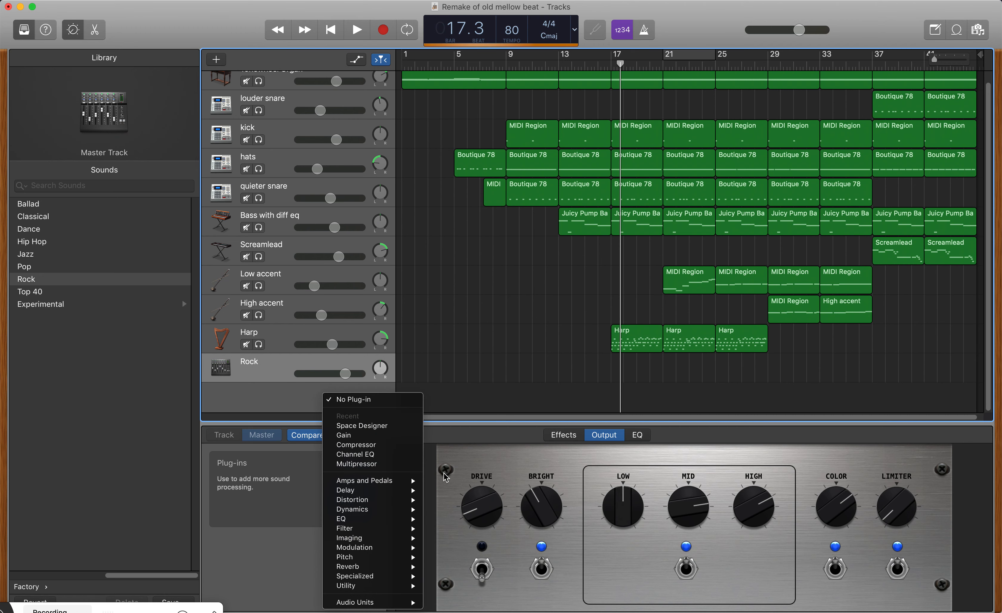
mouse_move(377, 538)
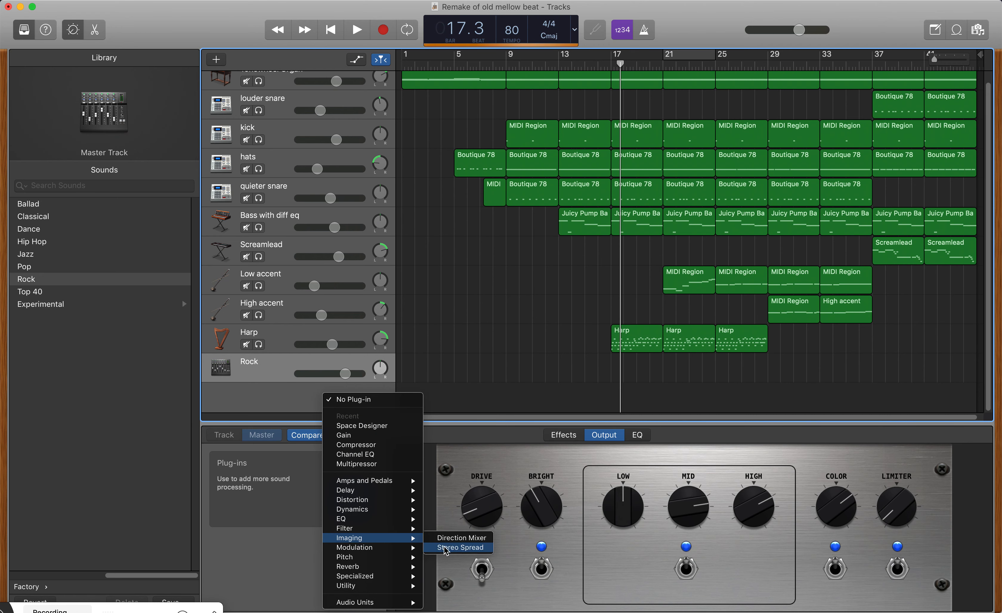
left_click(460, 547)
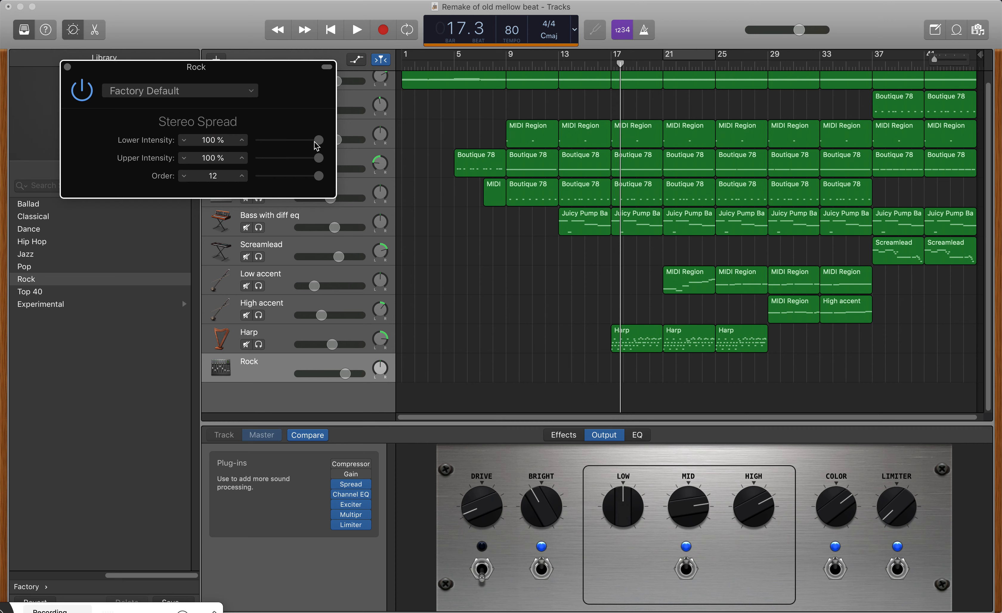
Set Stereo Spread's lower intensity to 2% and upper intensity to 36%, and check the mix briefly from bar 17.
left_click_drag(317, 144, 288, 144)
left_click_drag(322, 160, 302, 164)
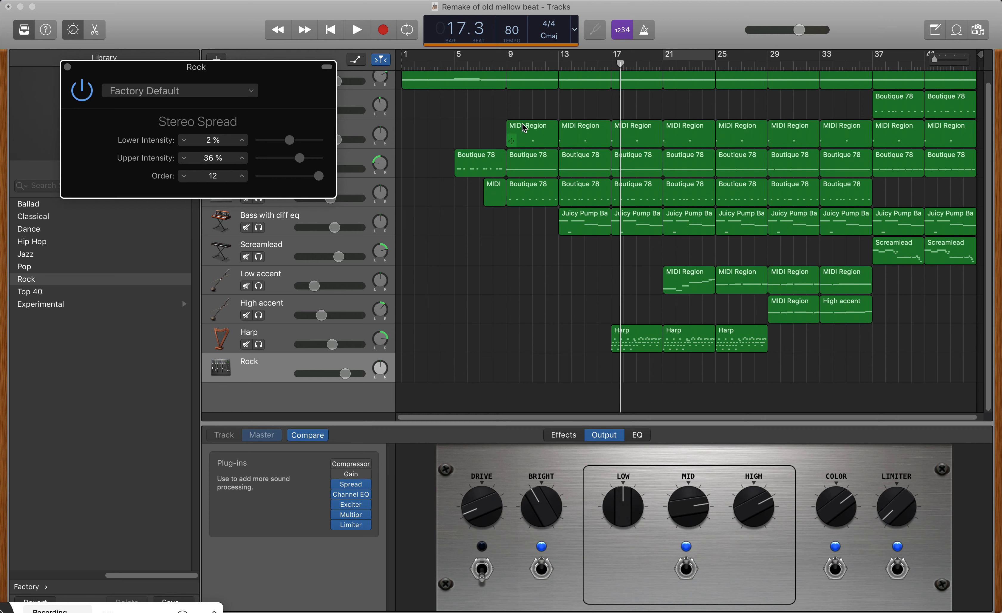
left_click_drag(621, 63, 611, 64)
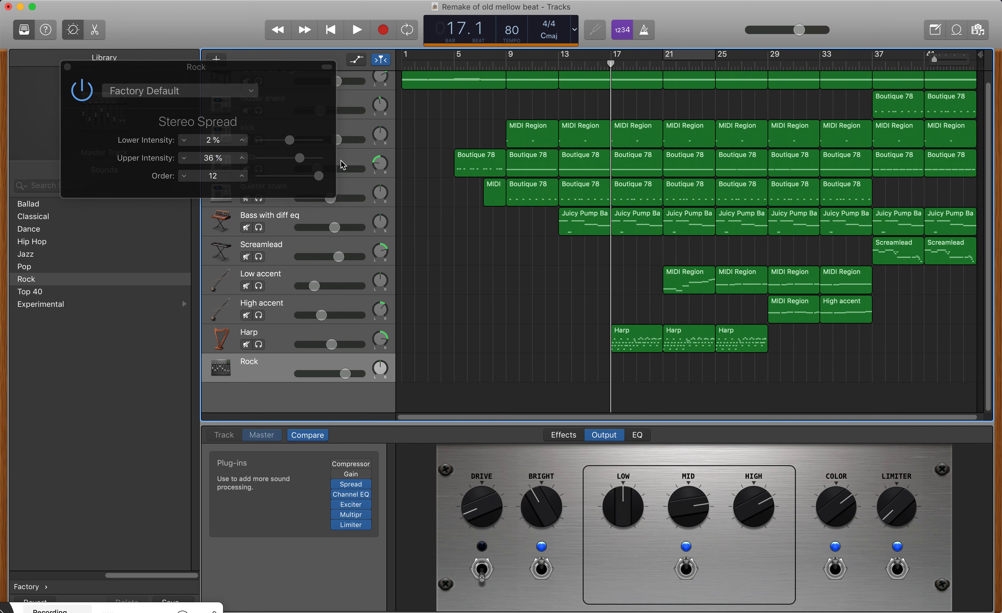
key("space")
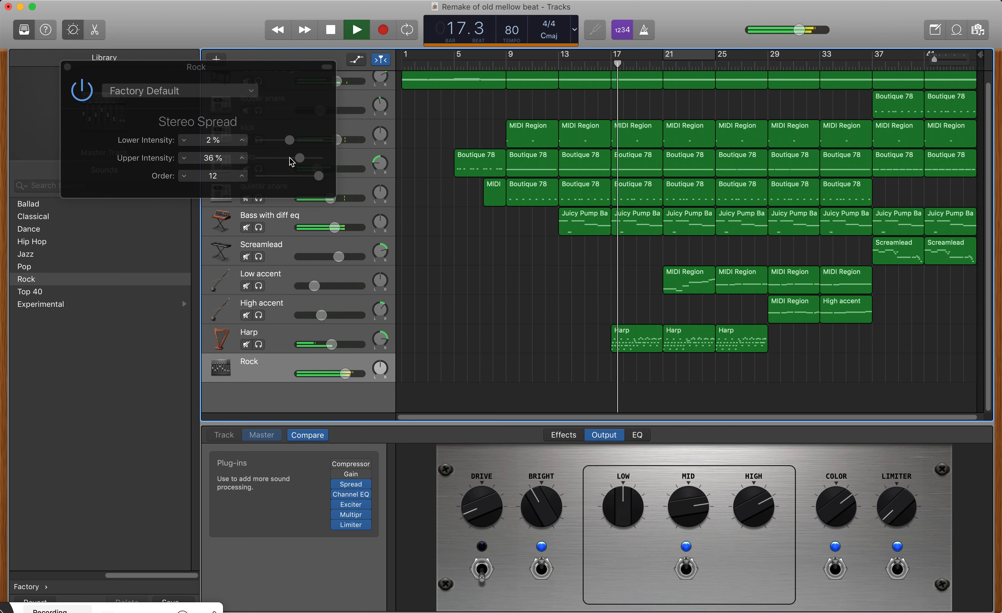
key("space")
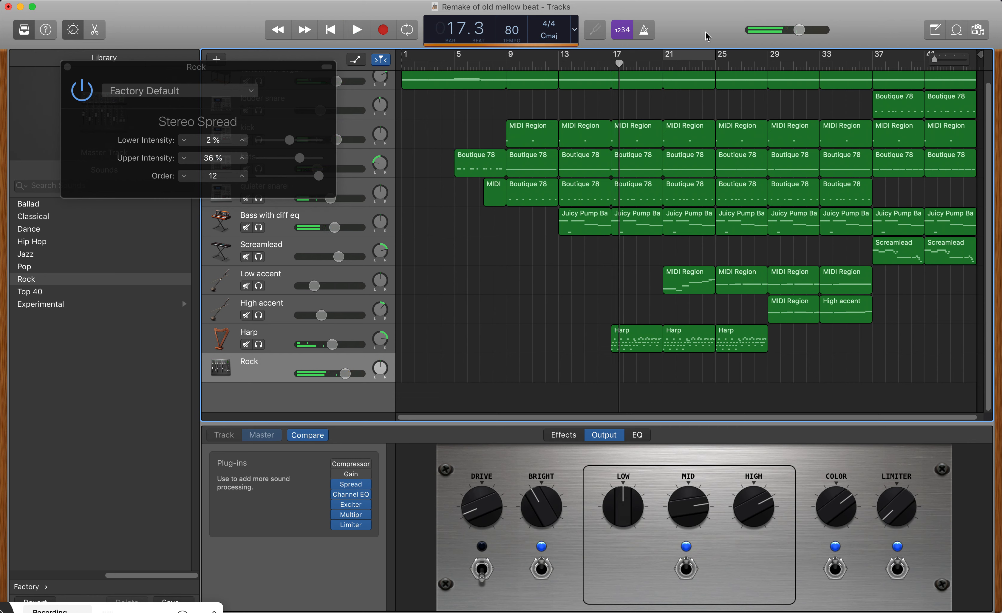
left_click_drag(83, 68, 83, 45)
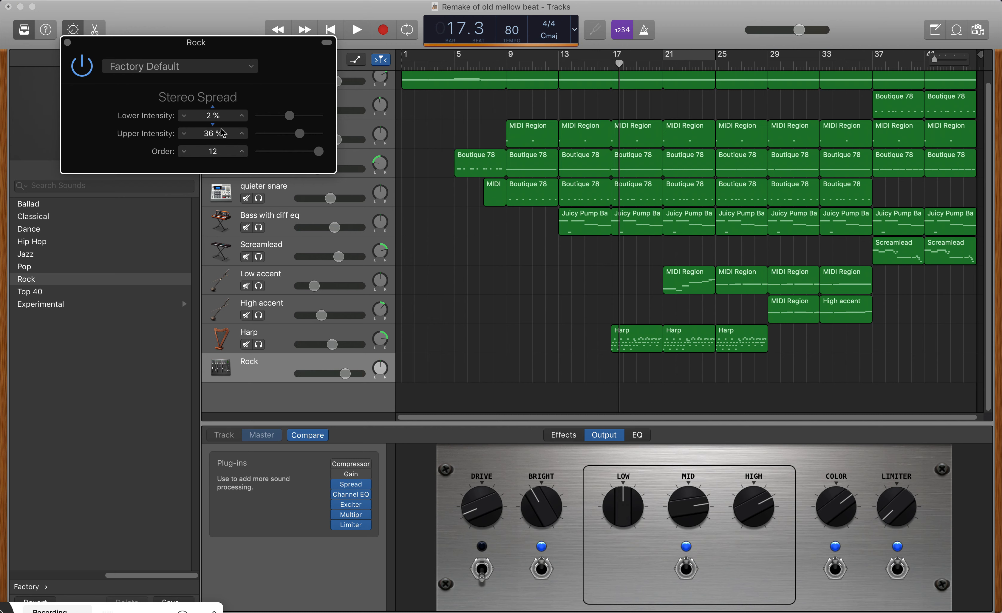
left_click(67, 43)
scroll(454, 233, "up", 1)
scroll(453, 249, "down", 1)
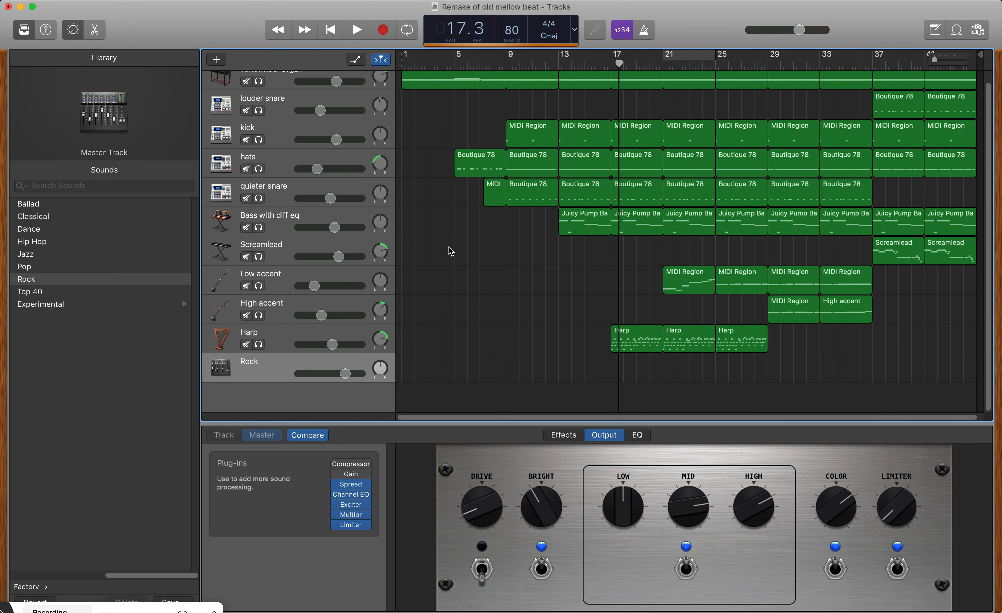
Browse the plug-in categories available for the master track, looking over the Reverb, Imaging and Dynamics choices.
left_click(363, 484)
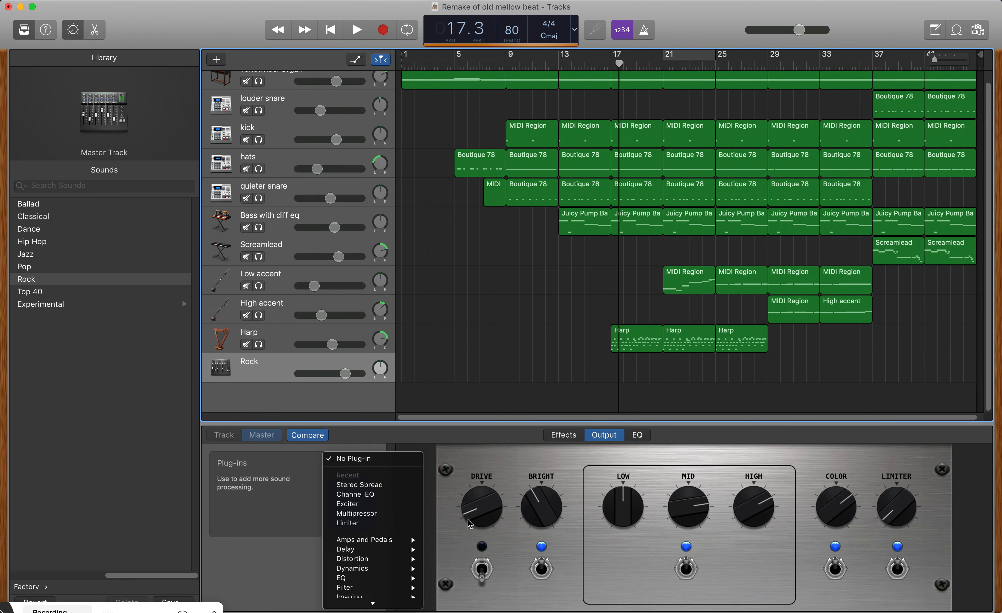
mouse_move(378, 588)
scroll(378, 588, "down", 3)
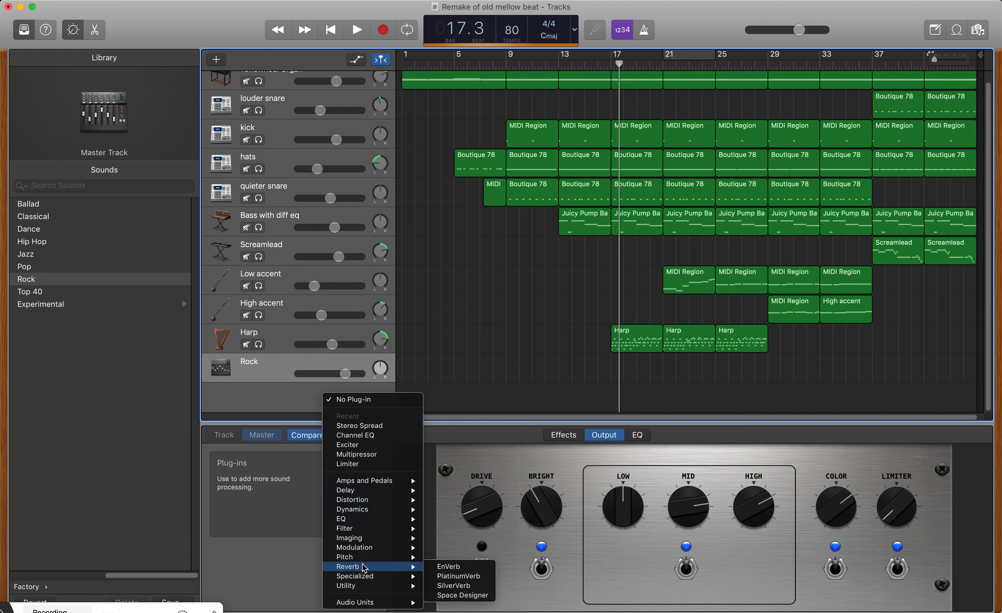
mouse_move(364, 559)
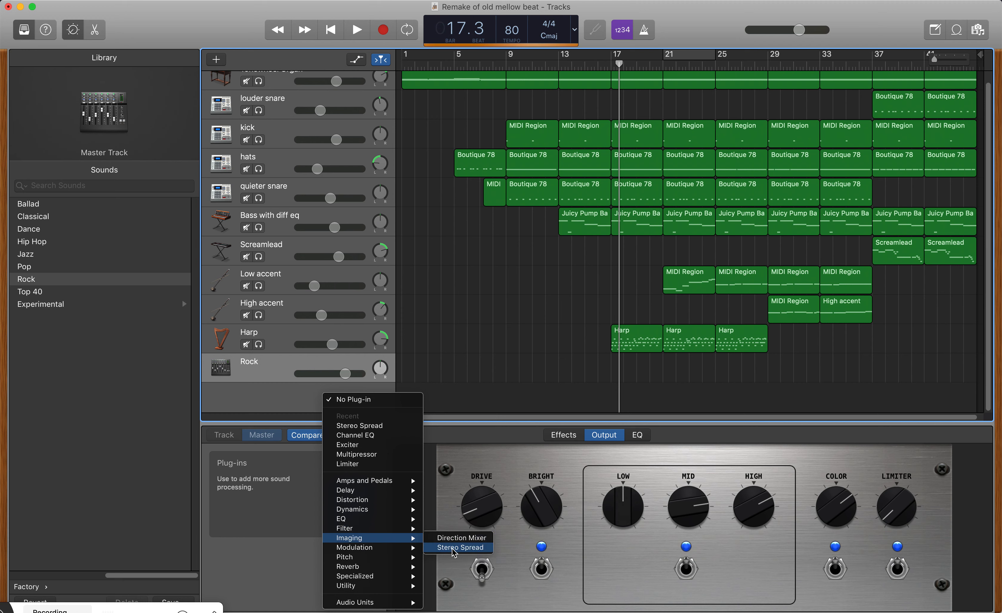
mouse_move(383, 508)
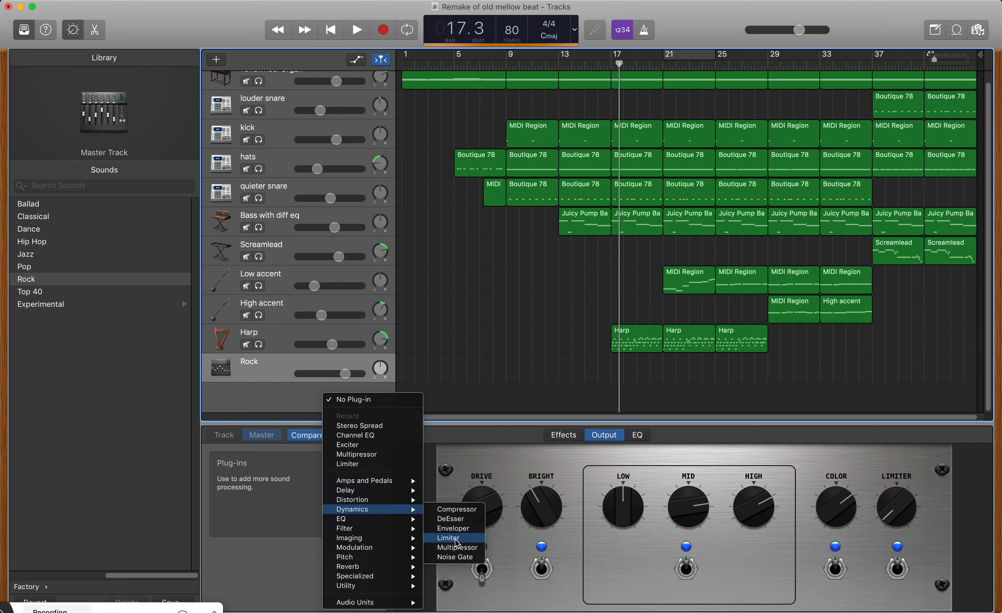
left_click(265, 393)
scroll(297, 350, "up", 2)
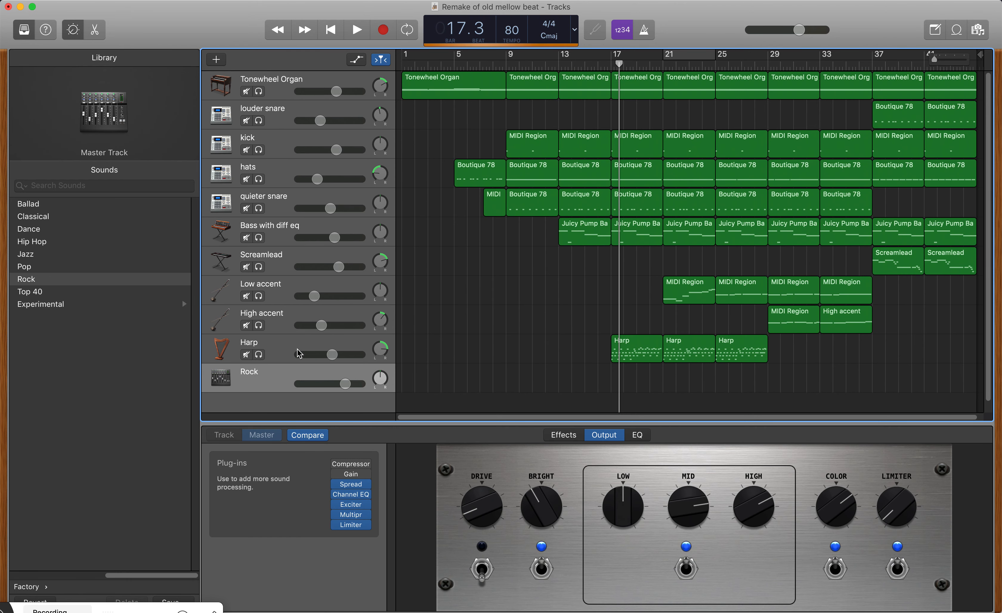
scroll(376, 244, "down", 1)
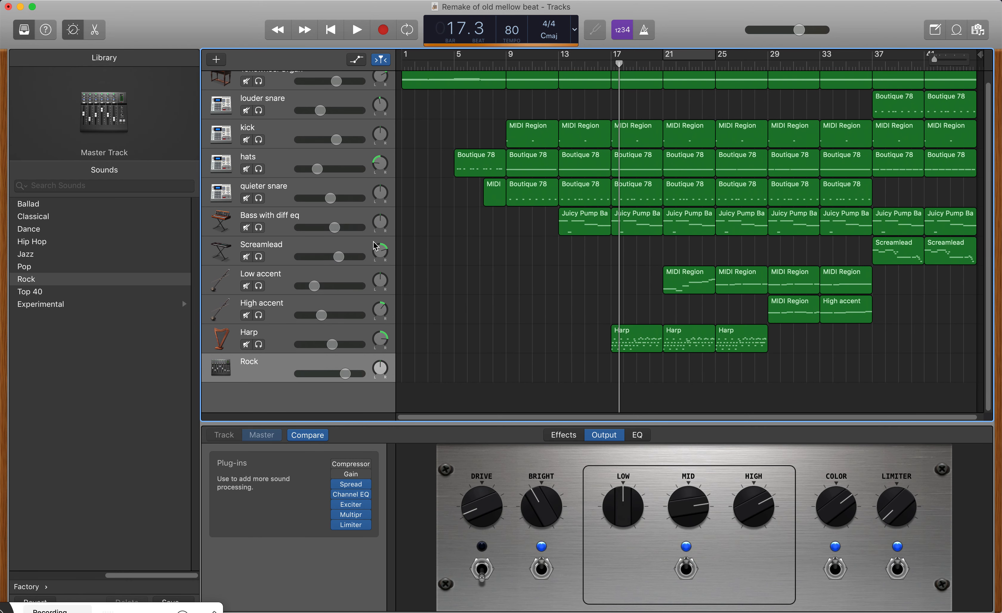
Open the master's Limiter, try an output level of 0.0 dB, and return it to -0.4 dB.
left_click(351, 524)
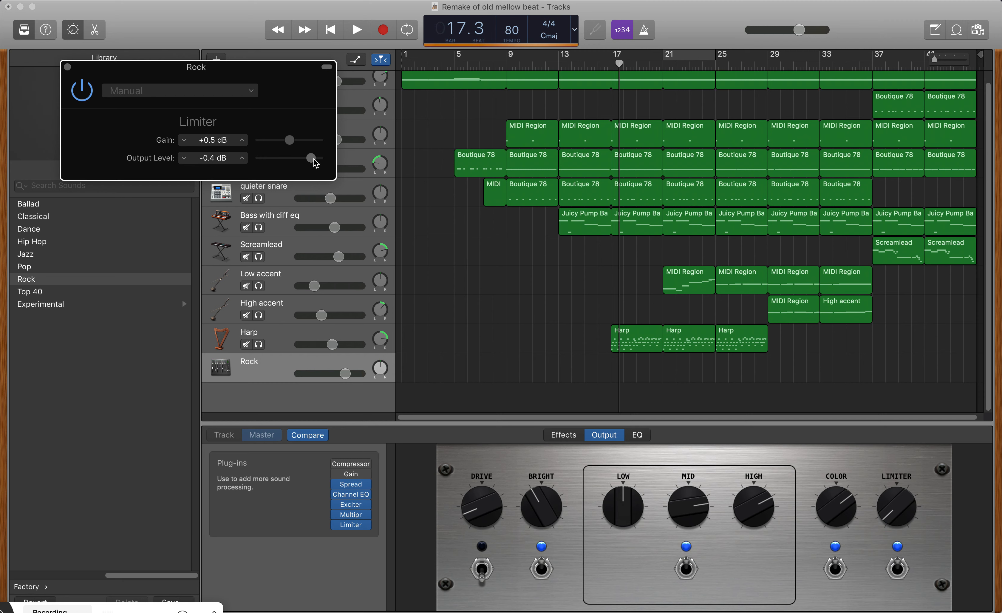
left_click_drag(314, 161, 317, 161)
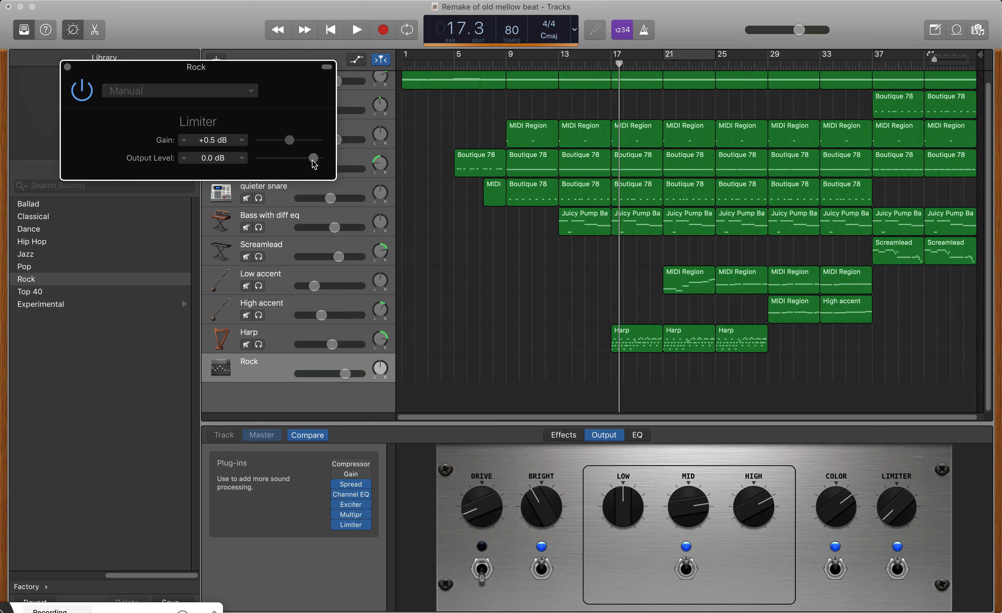
left_click_drag(313, 161, 310, 160)
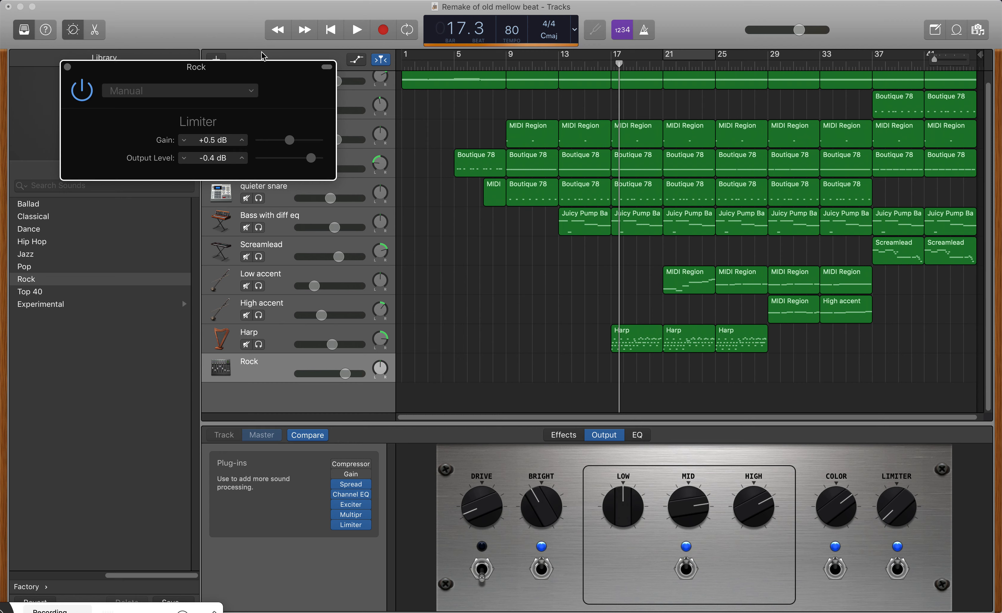
left_click_drag(291, 68, 287, 74)
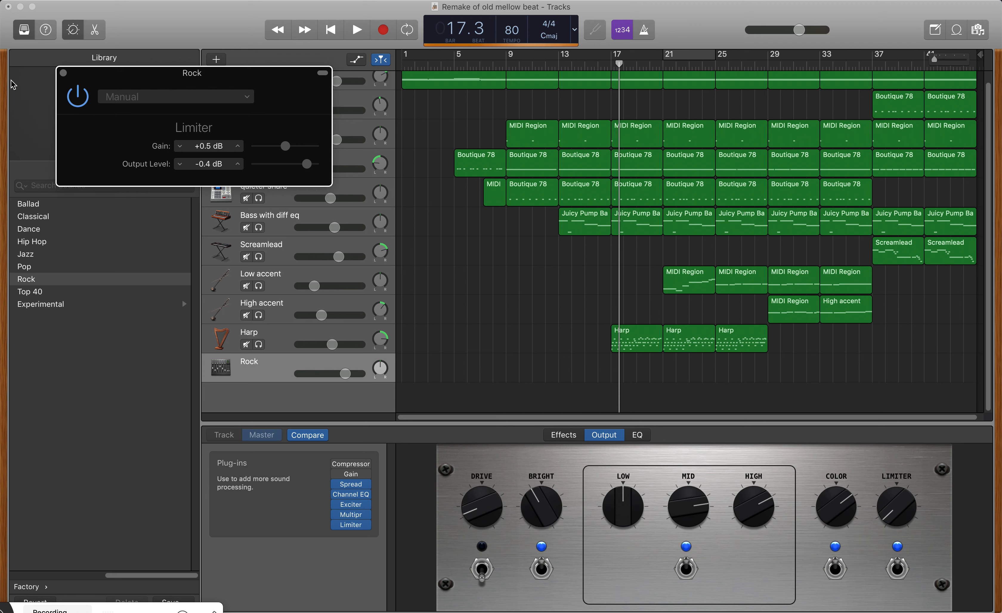
Try a limiter gain of +1.5 dB during playback, set it back to +0.5 dB, and close the Limiter.
left_click(293, 147)
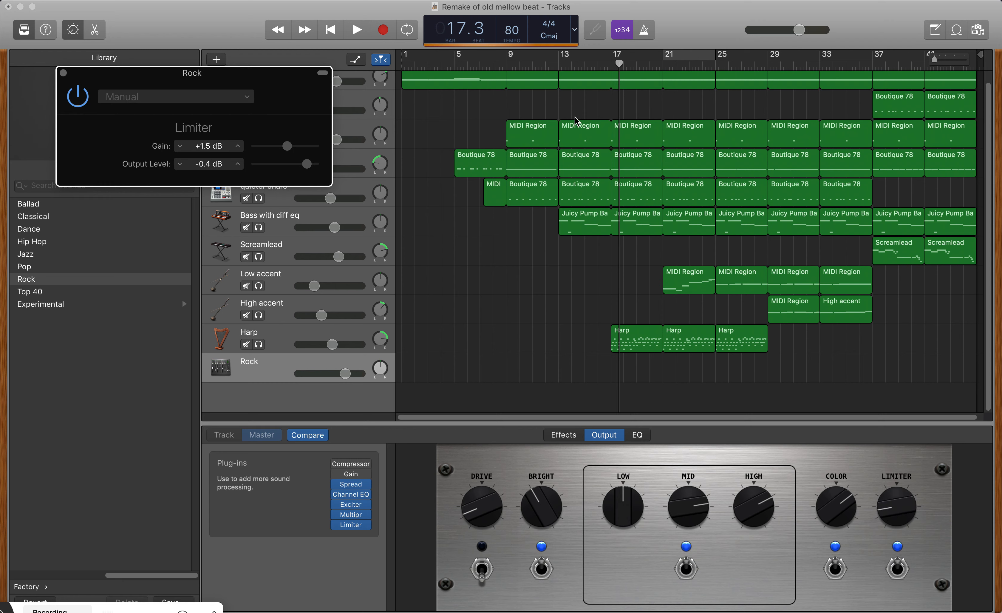
key("space")
mouse_move(287, 146)
left_mouse_down()
mouse_move(304, 146)
mouse_move(286, 148)
left_mouse_up()
key("space")
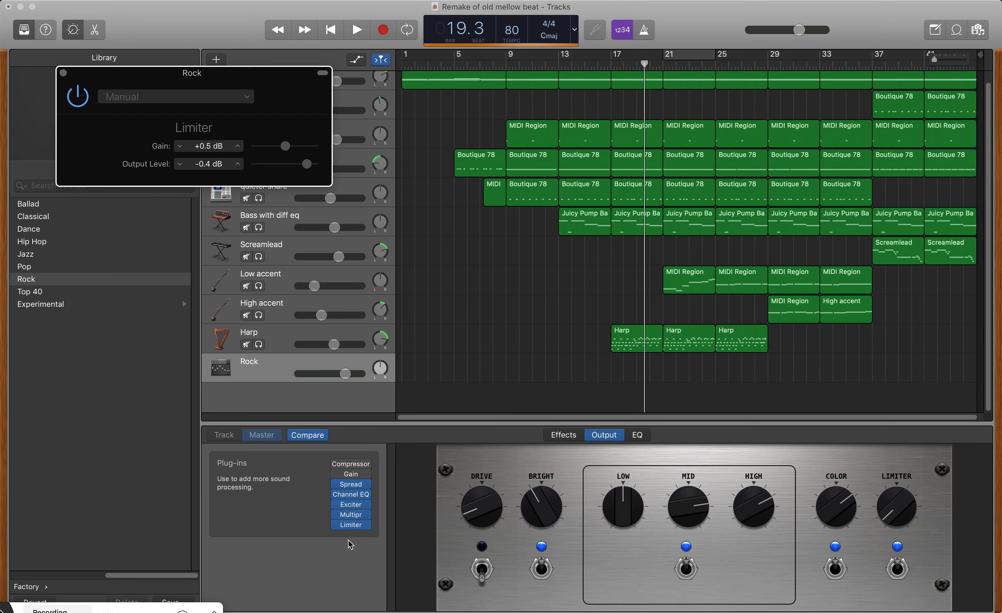
left_click(63, 72)
Play the mix from bar 9 in short passages to check how the drums and organ sound together.
scroll(364, 84, "up", 2)
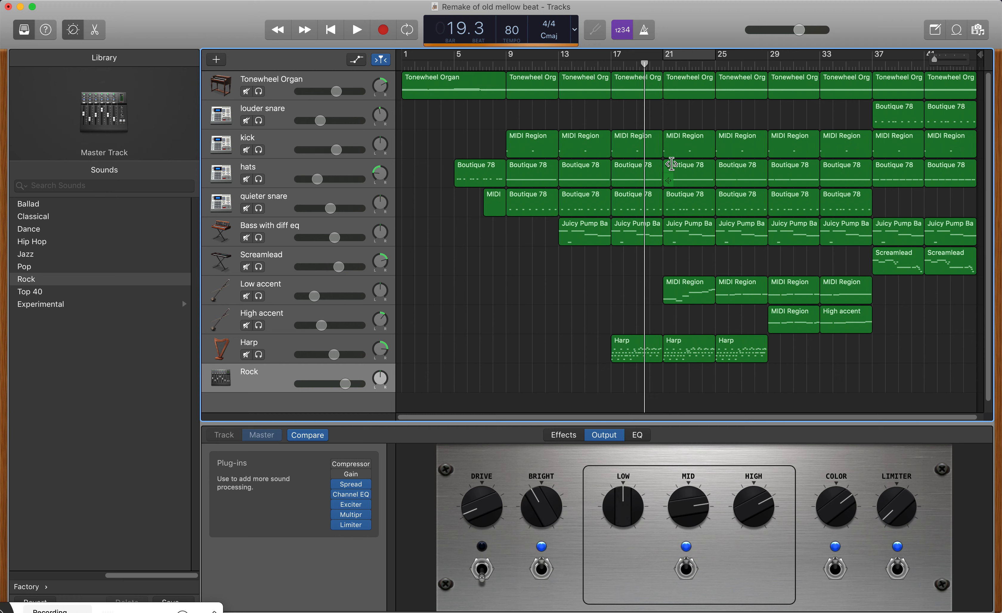
left_click(506, 62)
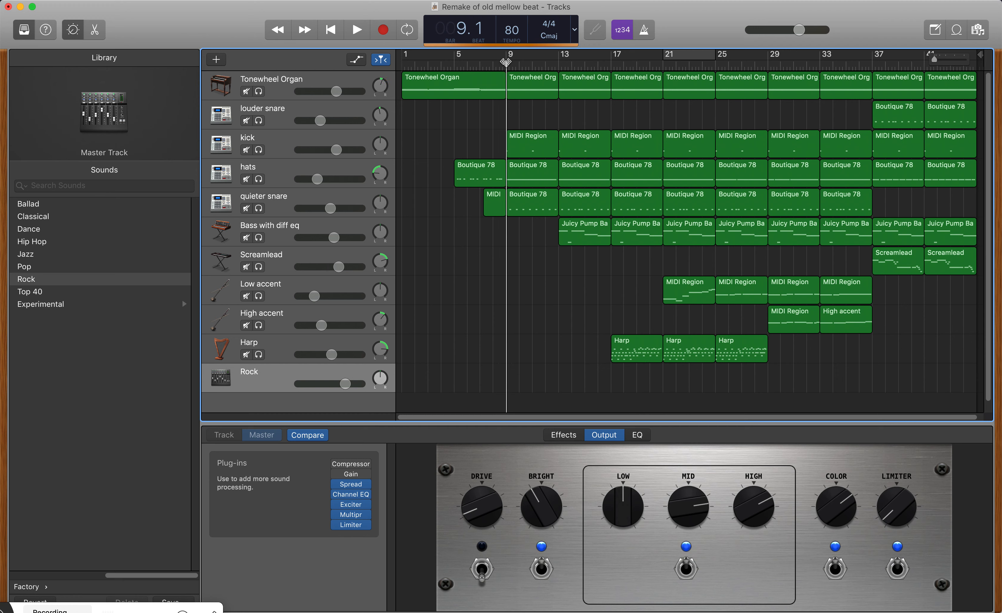
key("space")
key("space")
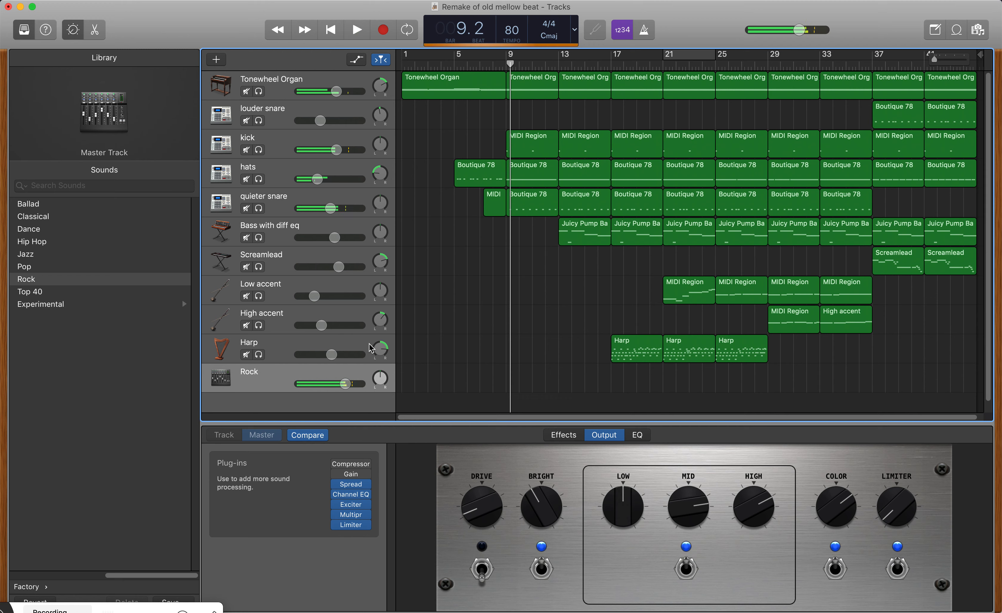
left_click(403, 68)
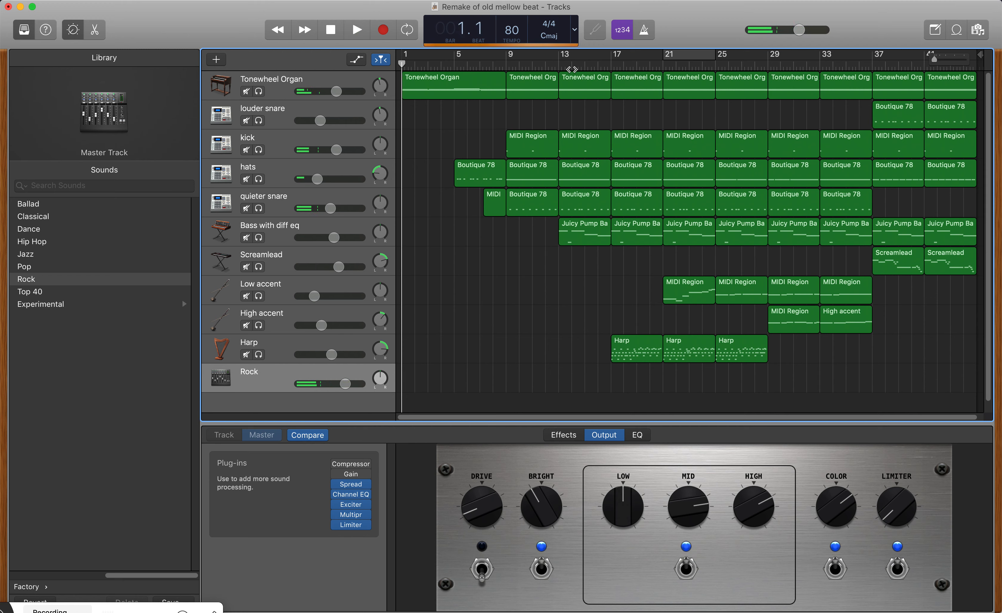
left_click(506, 62)
key("space")
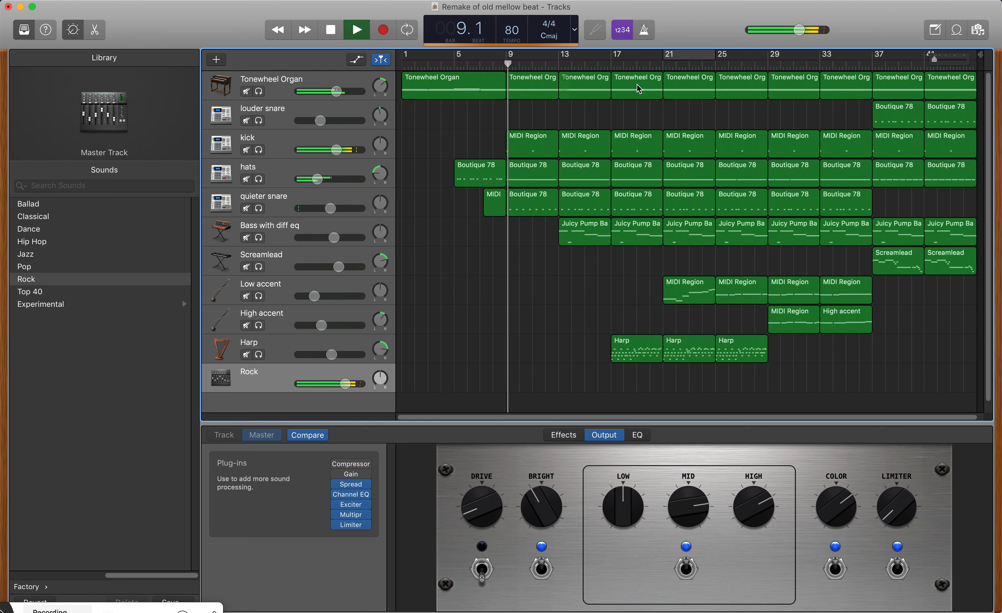
key("space")
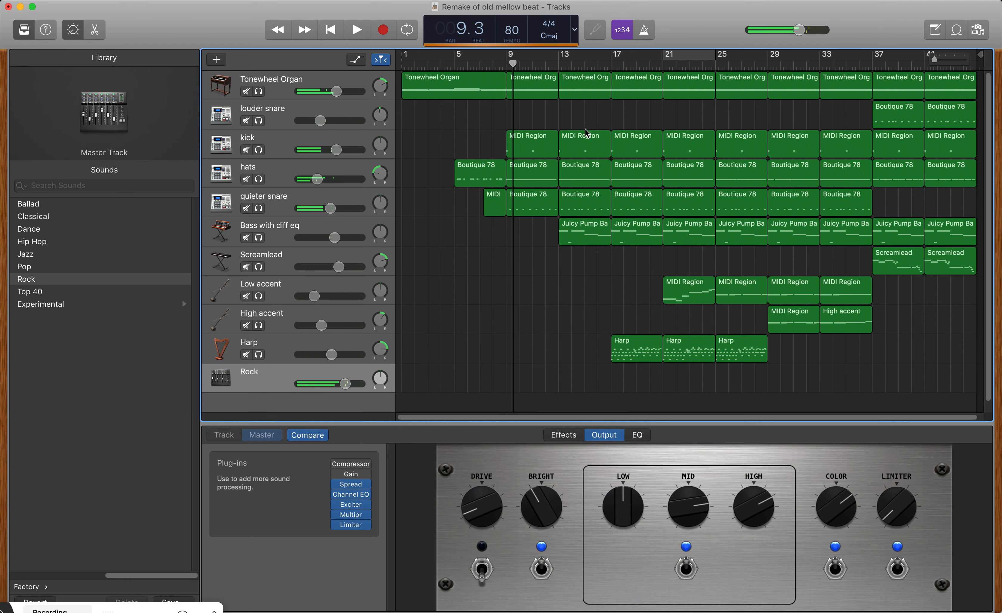
key("space")
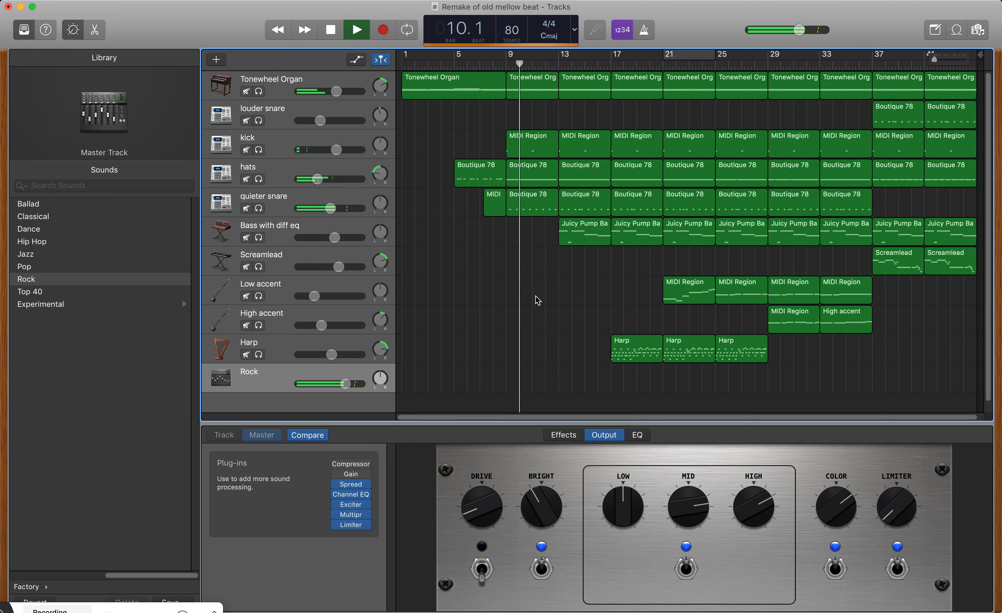
scroll(538, 300, "up", 5)
scroll(538, 300, "down", 5)
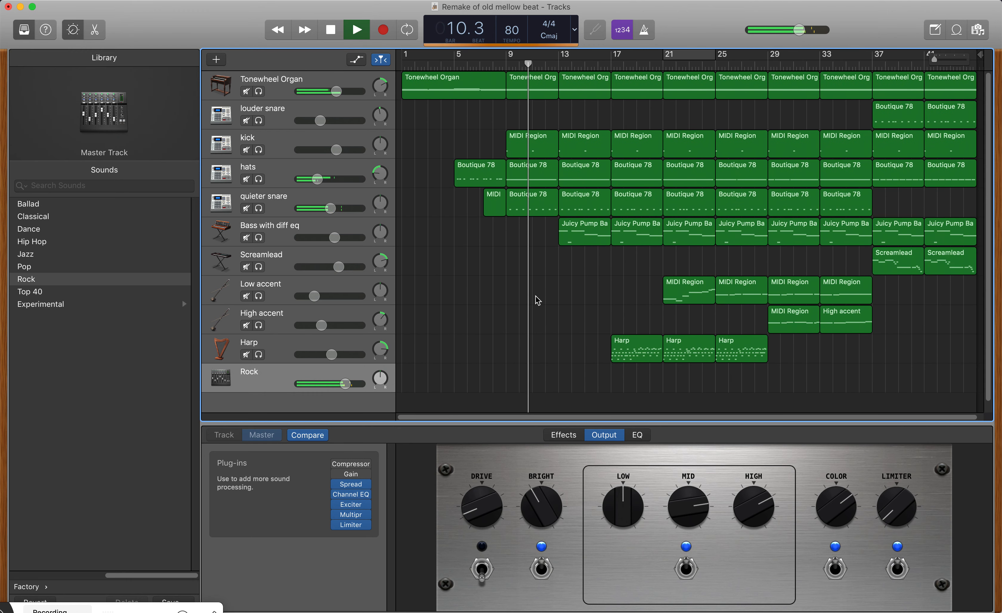
Listen to the mix from bar 40 through to the end of the song at bar 45.
left_click(914, 62)
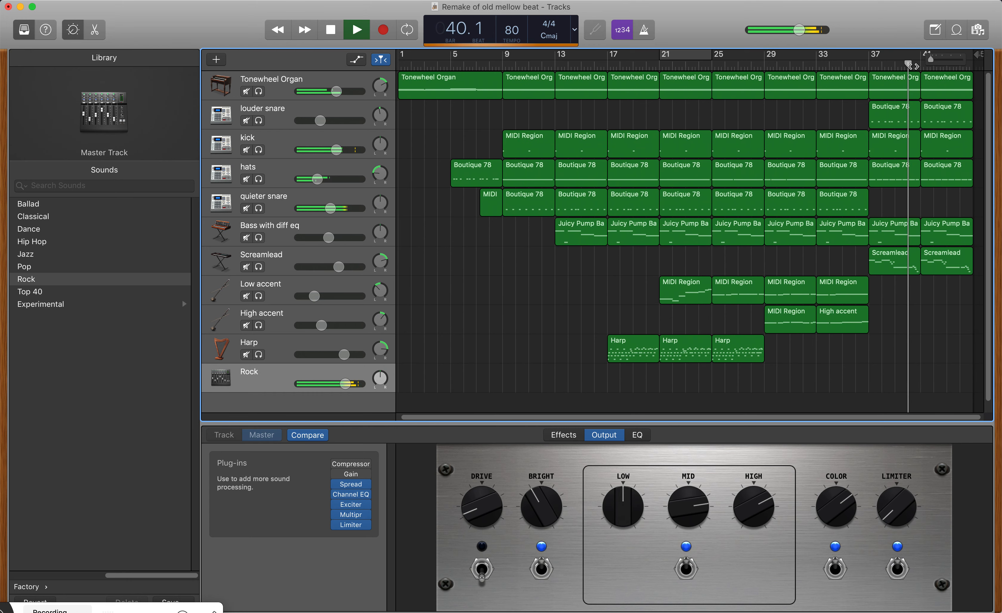
scroll(957, 70, "up", 5)
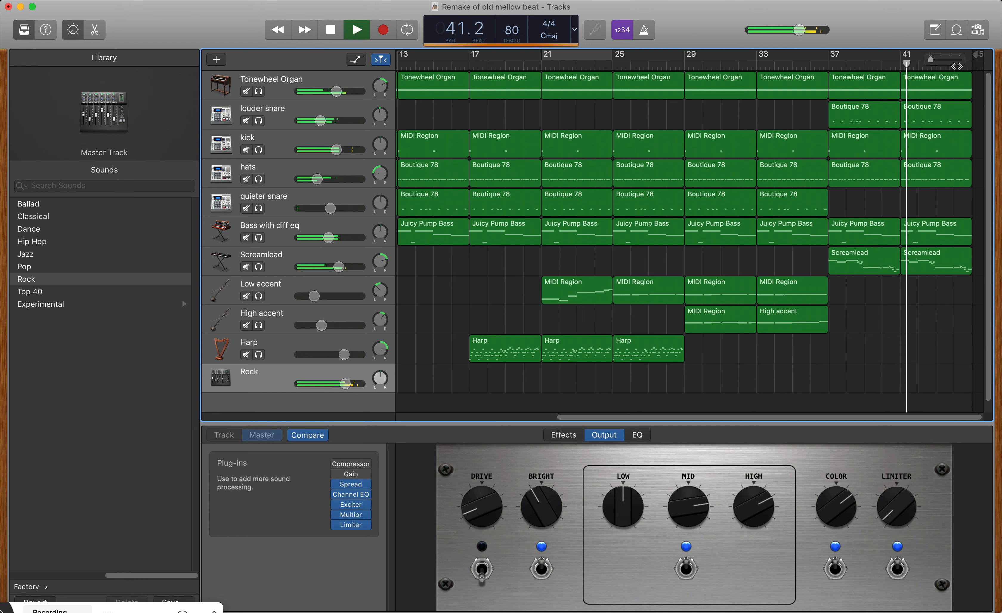
scroll(957, 67, "up", 3)
scroll(926, 62, "down", 8)
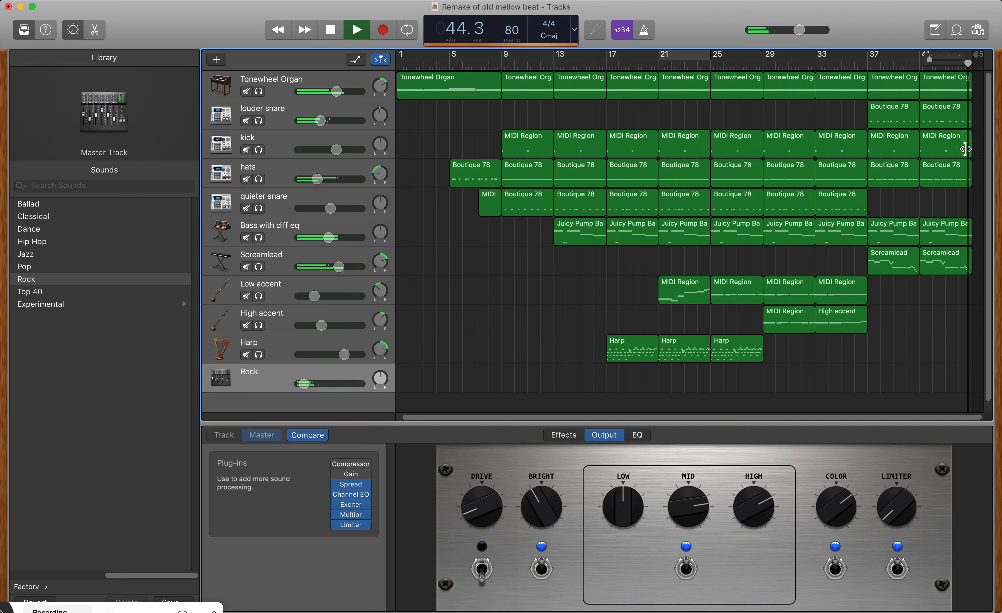
Show the automation lanes, examine the master track's volume curve at the end of the song, and hide them.
key("a")
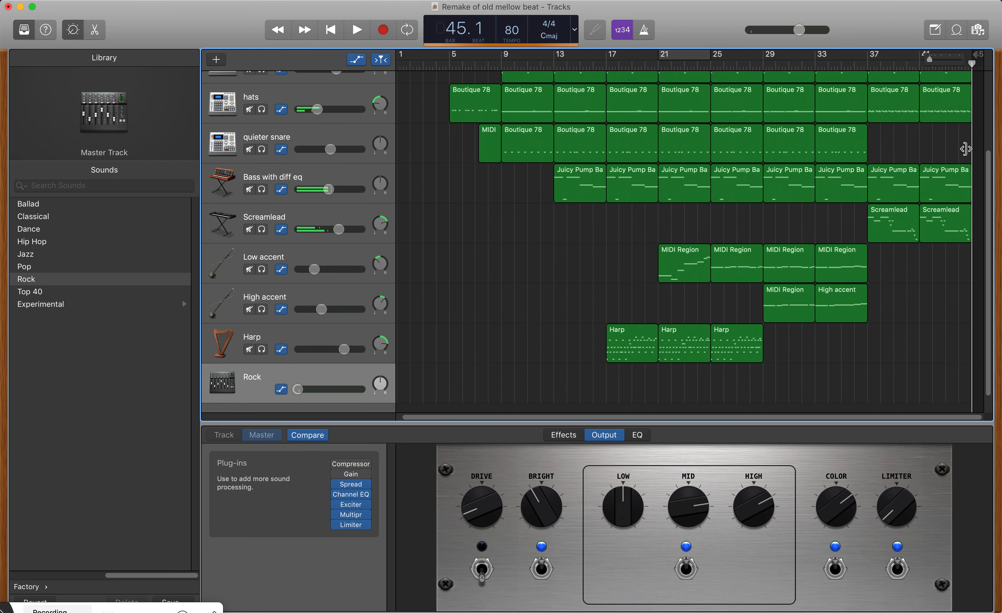
scroll(926, 379, "down", 2)
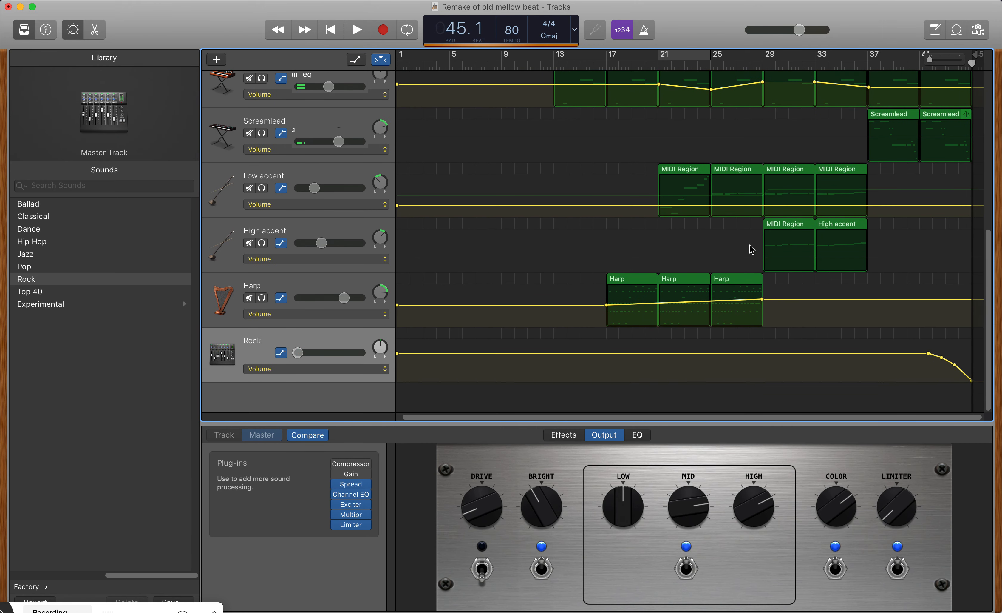
key("a")
scroll(576, 243, "up", 2)
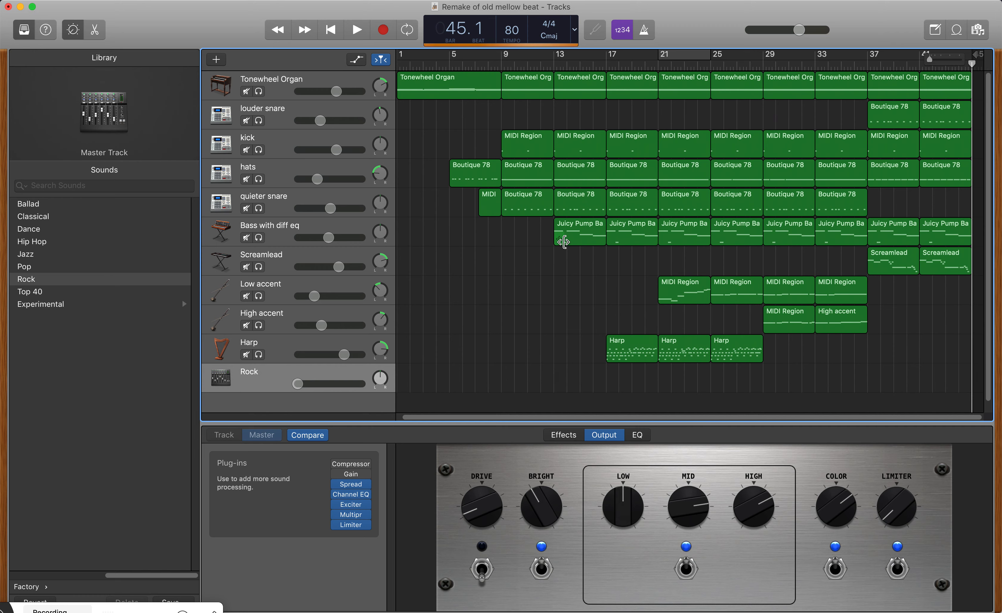
scroll(564, 242, "up", 3)
scroll(564, 242, "down", 3)
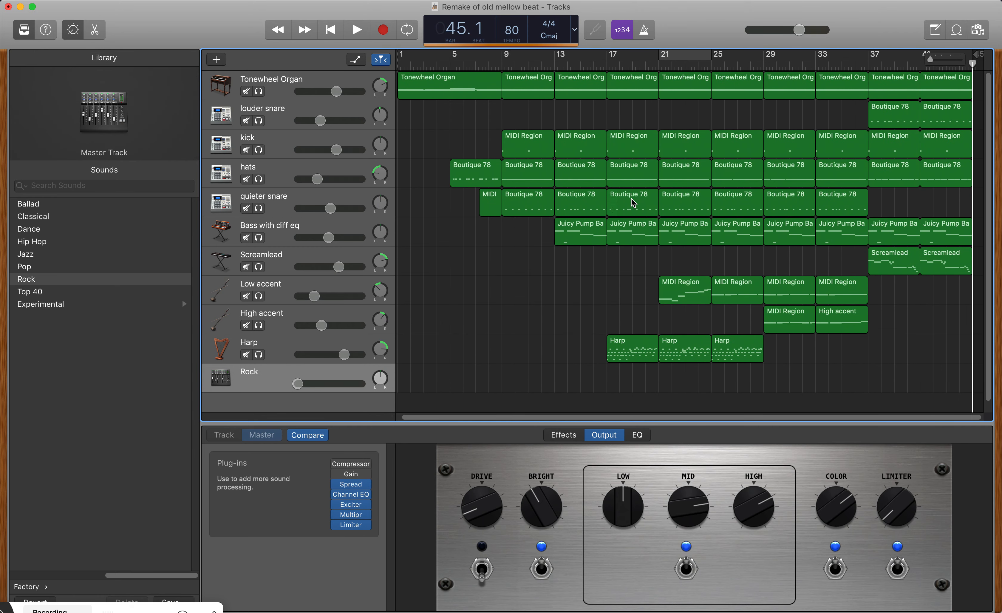
scroll(632, 197, "up", 2)
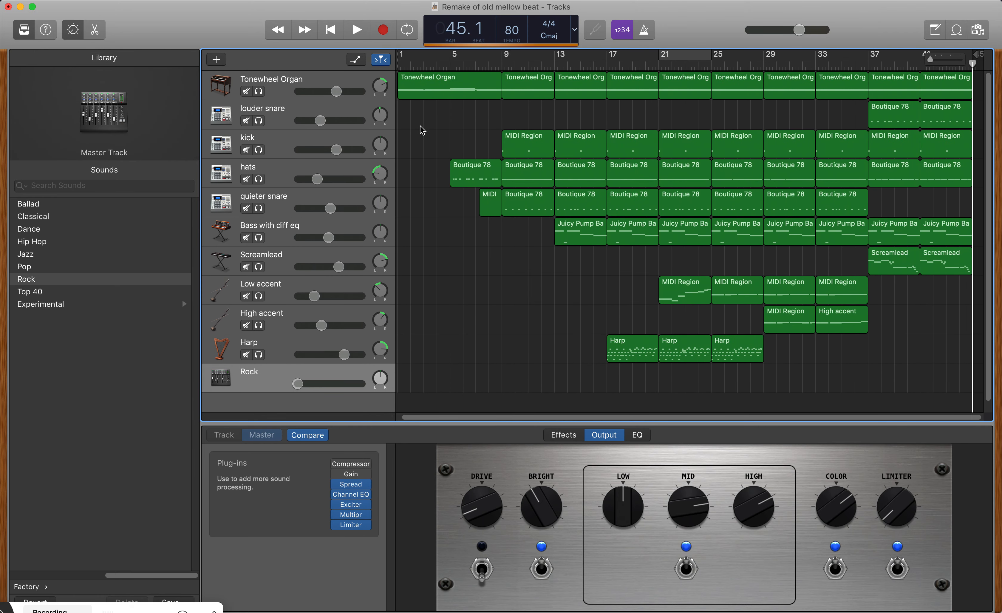
Return the playhead to the start of the song and move it to bar 5.
key("Return")
key("space")
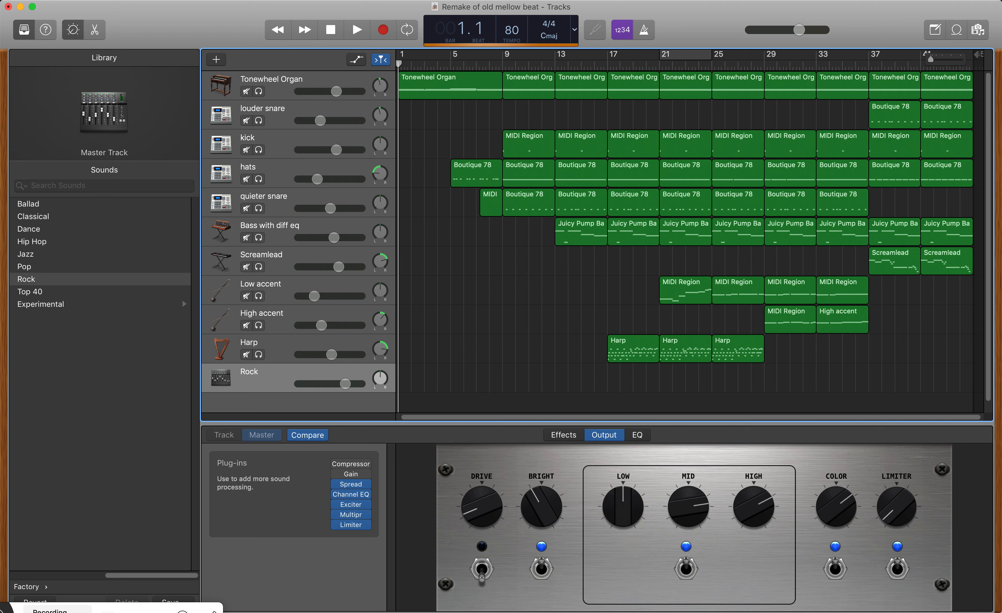
left_click(448, 67)
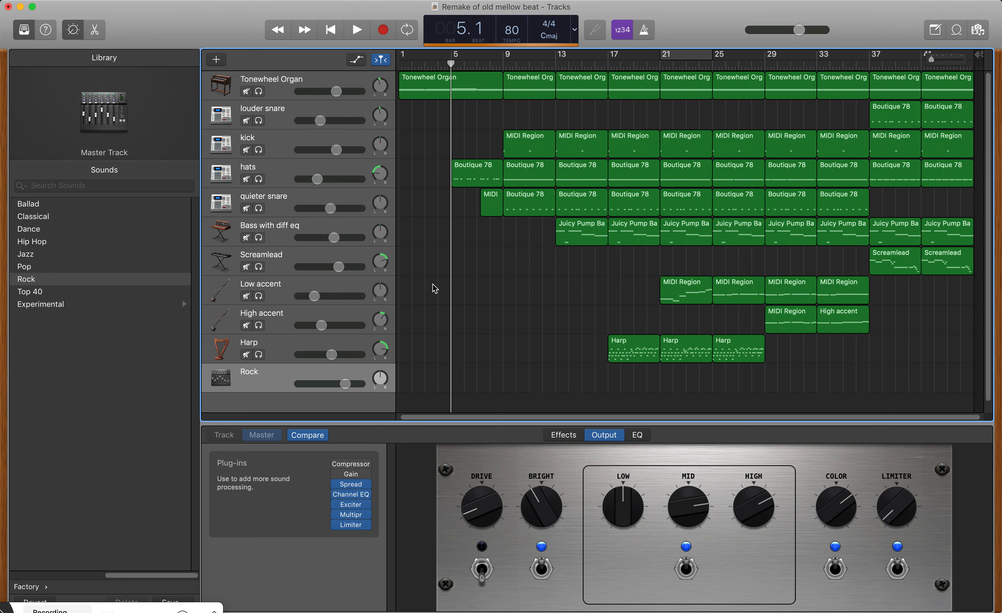
scroll(555, 361, "right", 1)
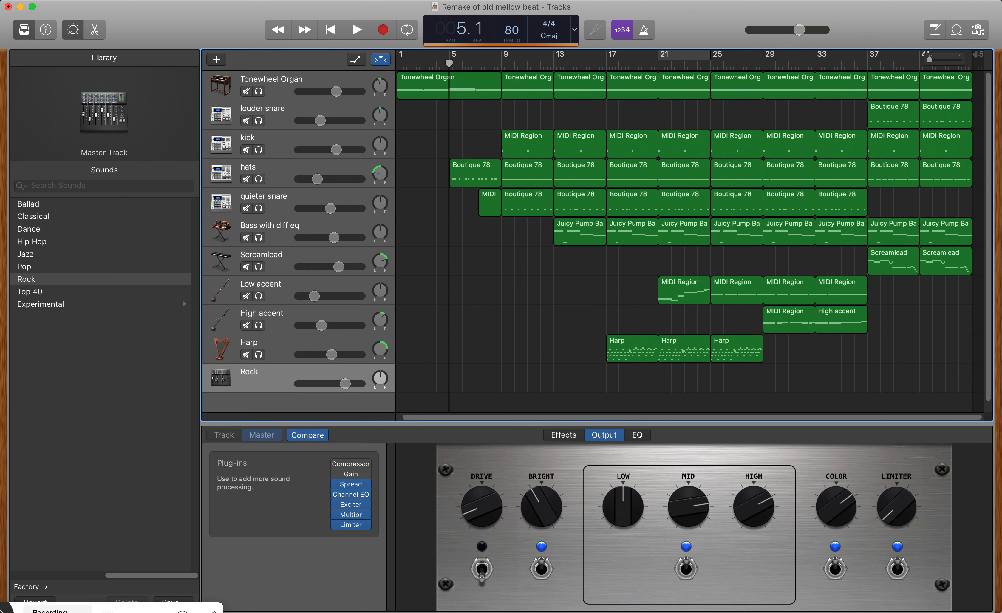